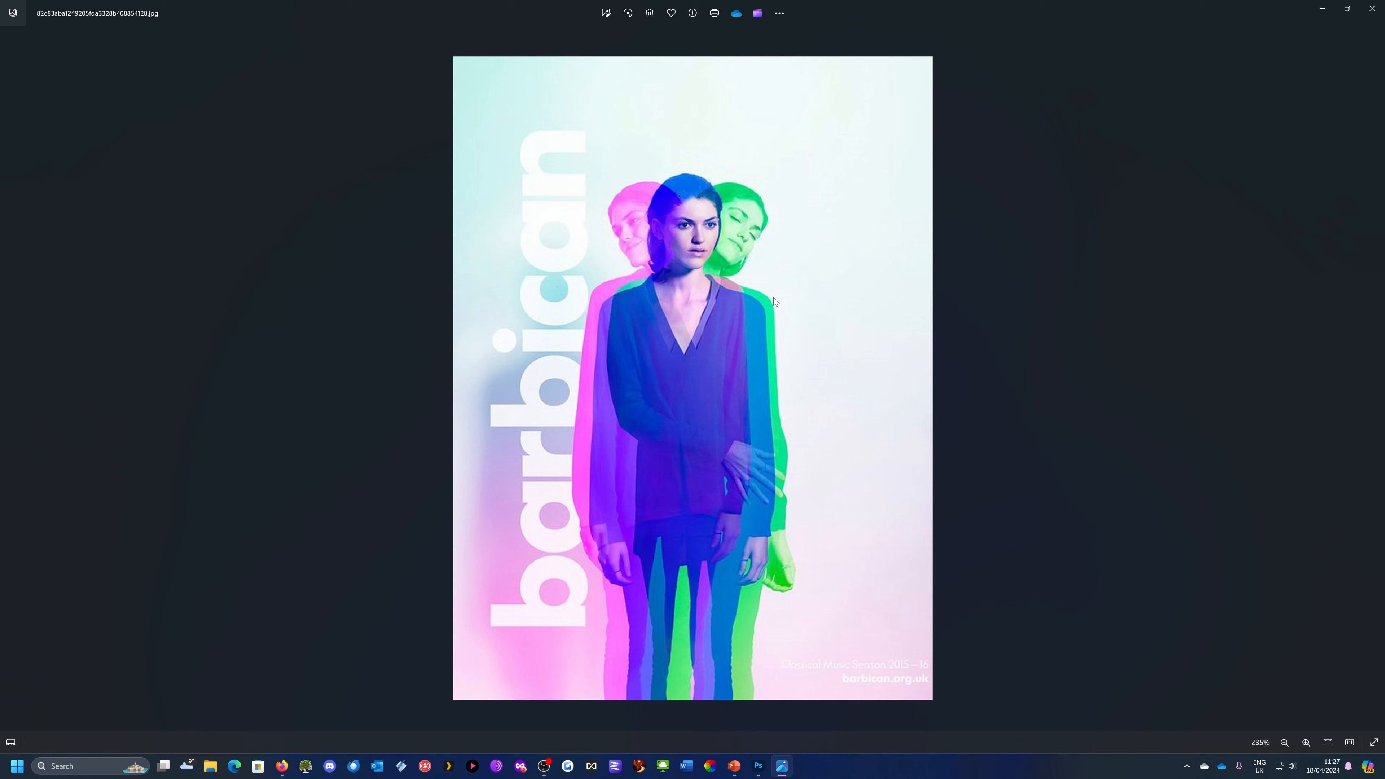
Switch to Photoshop and create a new document from the A4 print preset in landscape orientation
{"action": "key", "text": "alt+Tab"}
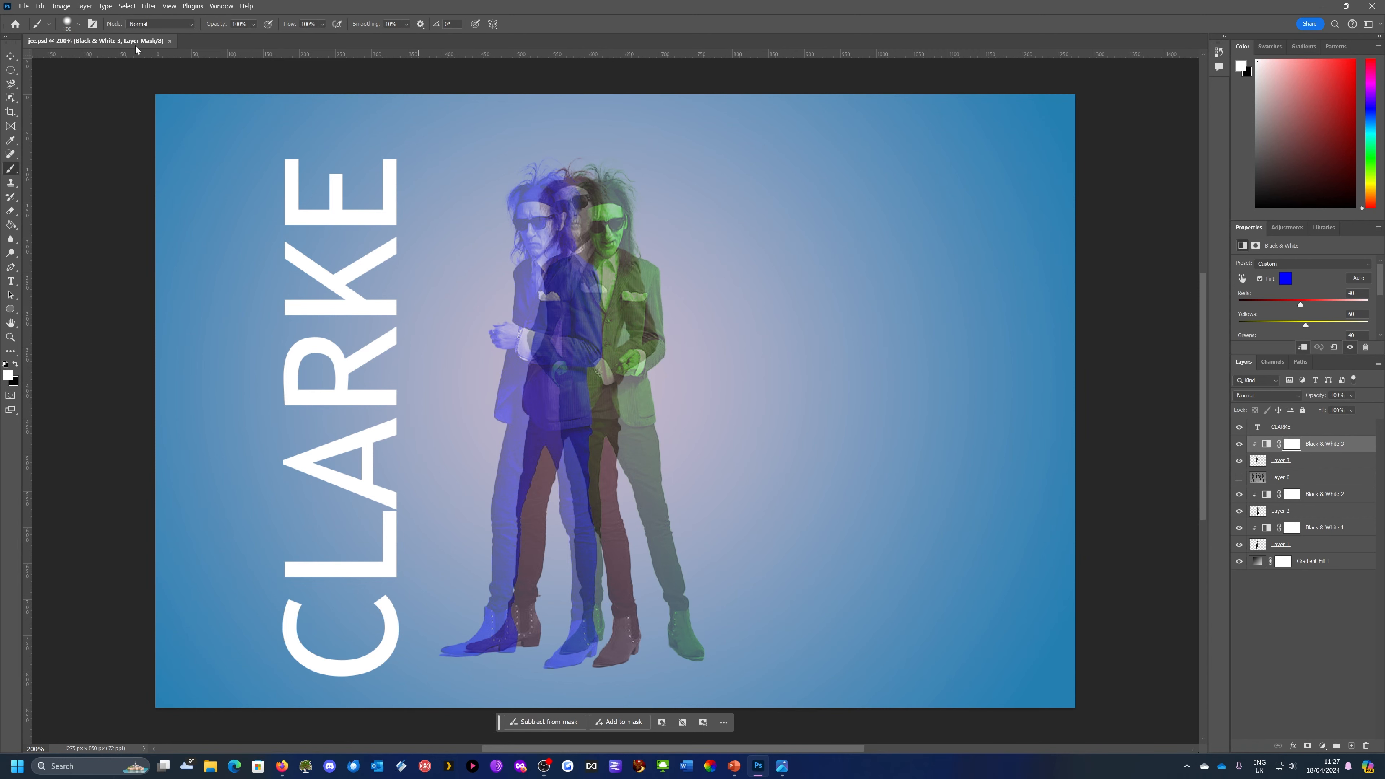
{"action": "left_click", "coordinate": [24, 7]}
{"action": "left_click", "coordinate": [34, 21]}
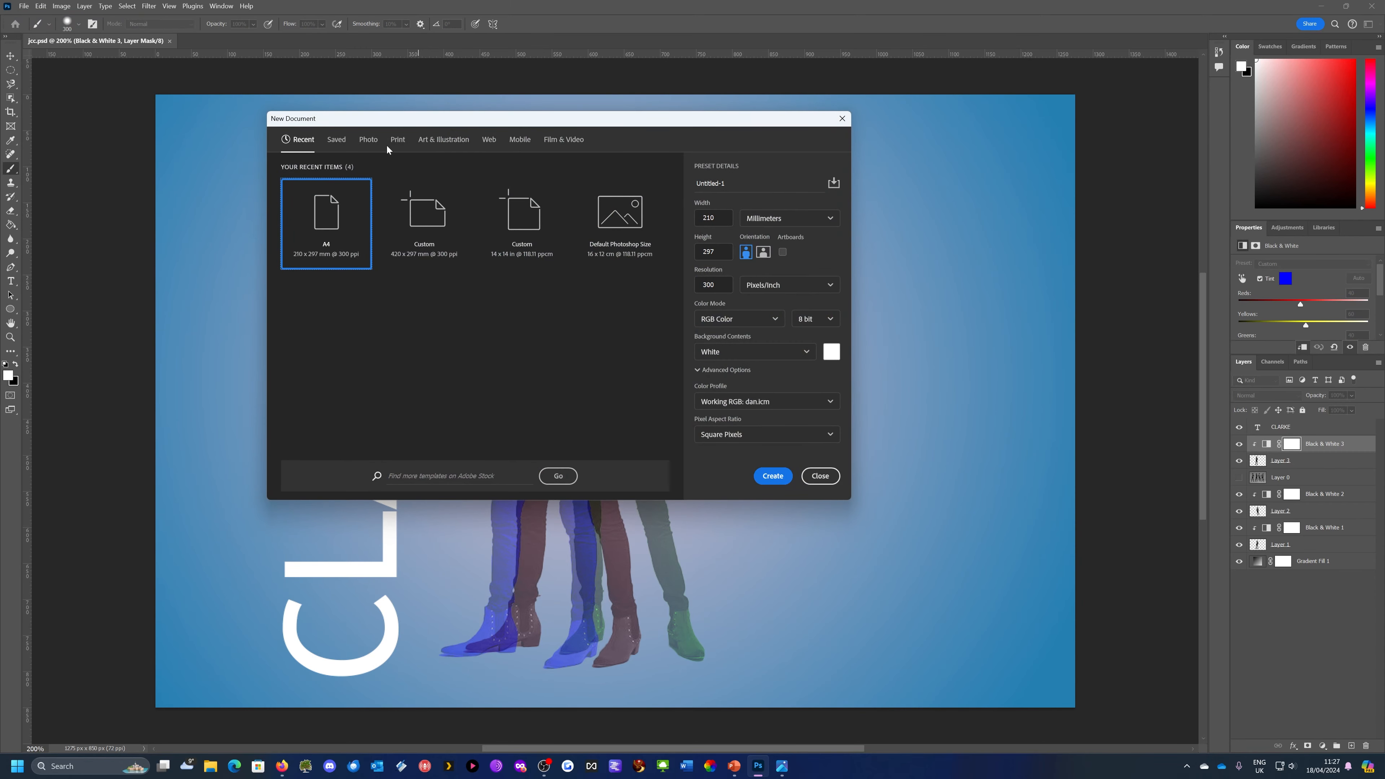
{"action": "left_click", "coordinate": [399, 140]}
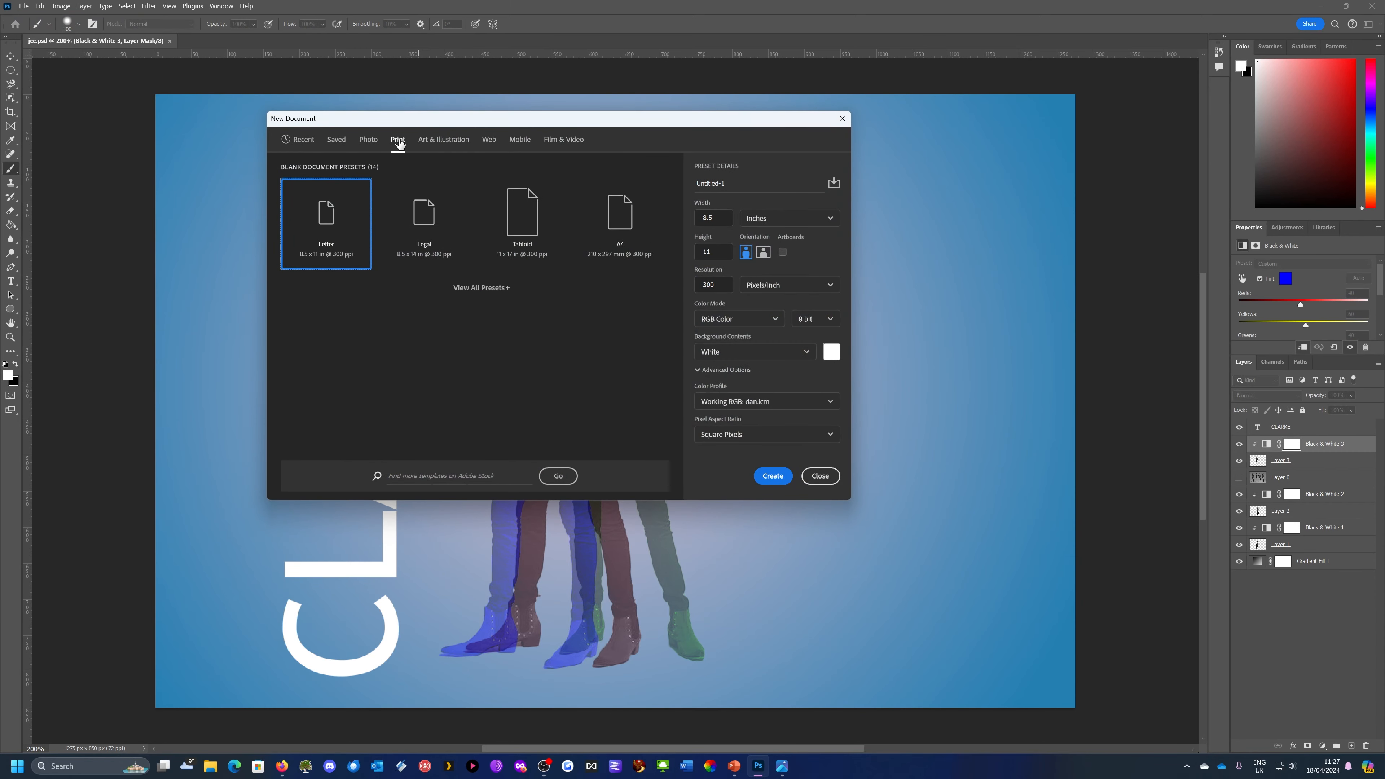
{"action": "left_click", "coordinate": [625, 213]}
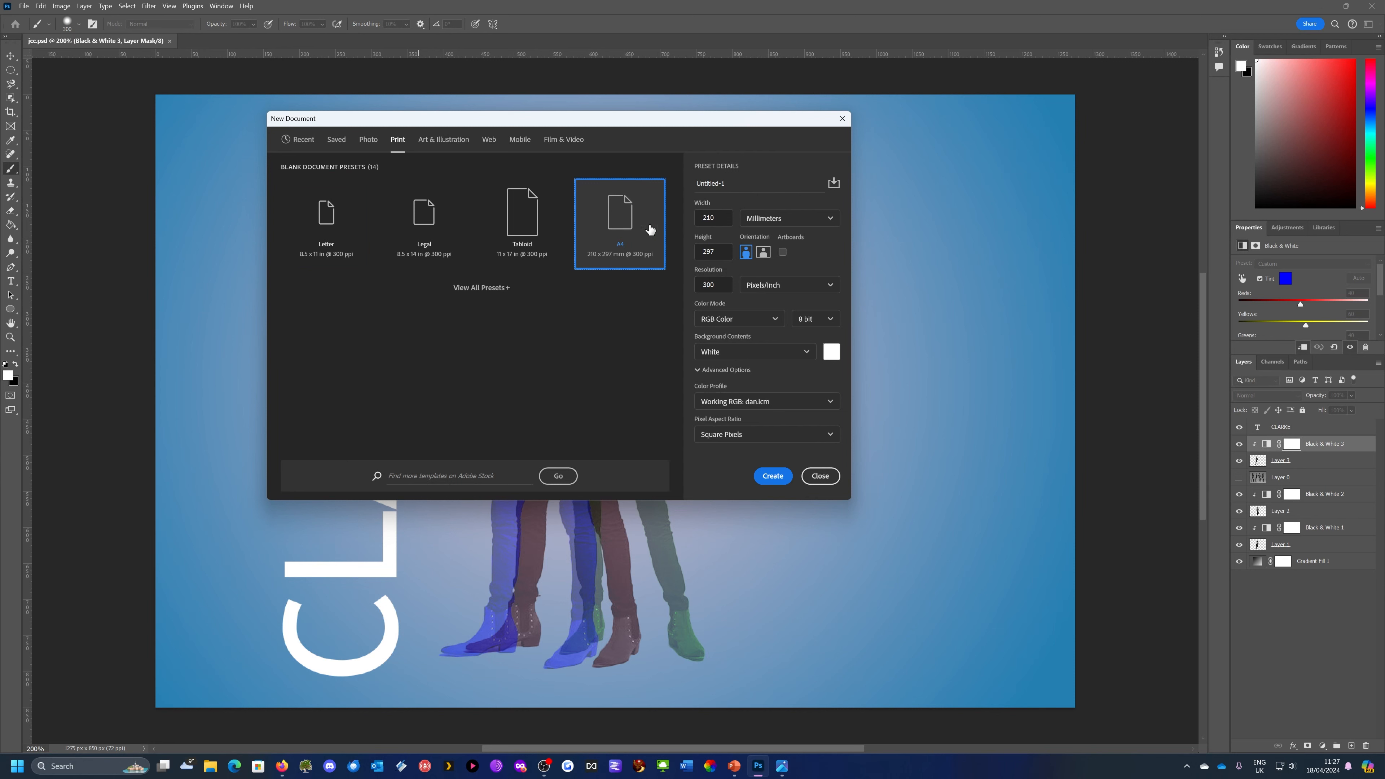
{"action": "left_click", "coordinate": [764, 254]}
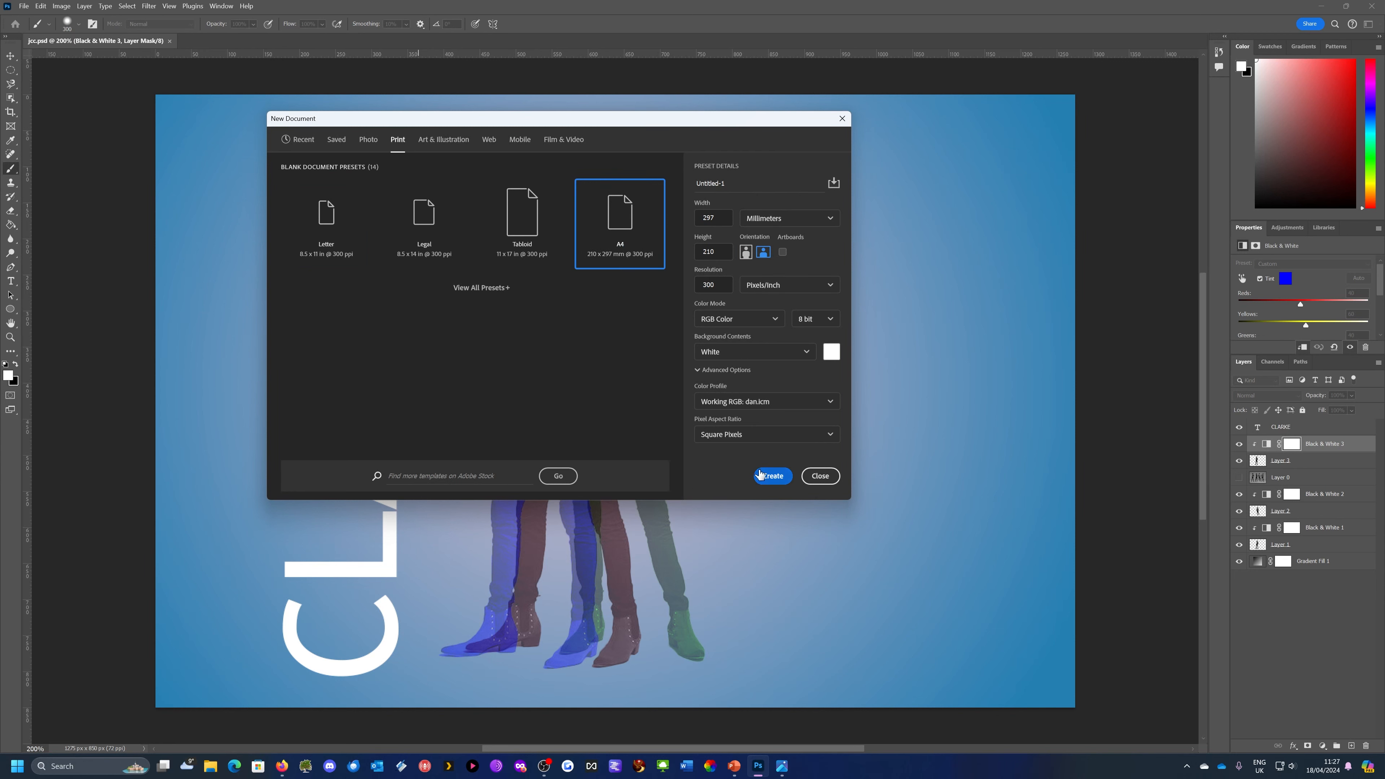
{"action": "left_click", "coordinate": [772, 479]}
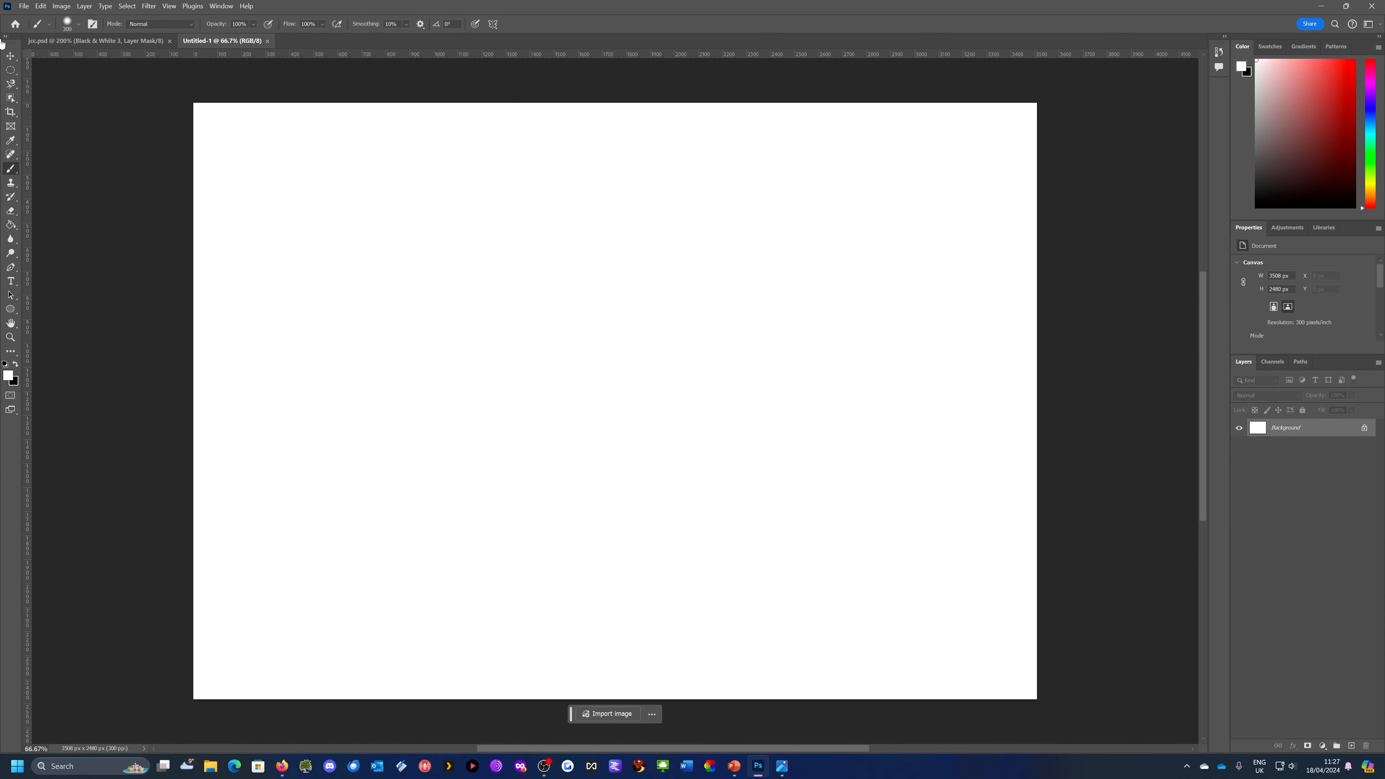
Place the image jcc.jpeg as an embedded object in the blank document, keeping its default size and position
{"action": "left_click", "coordinate": [24, 6]}
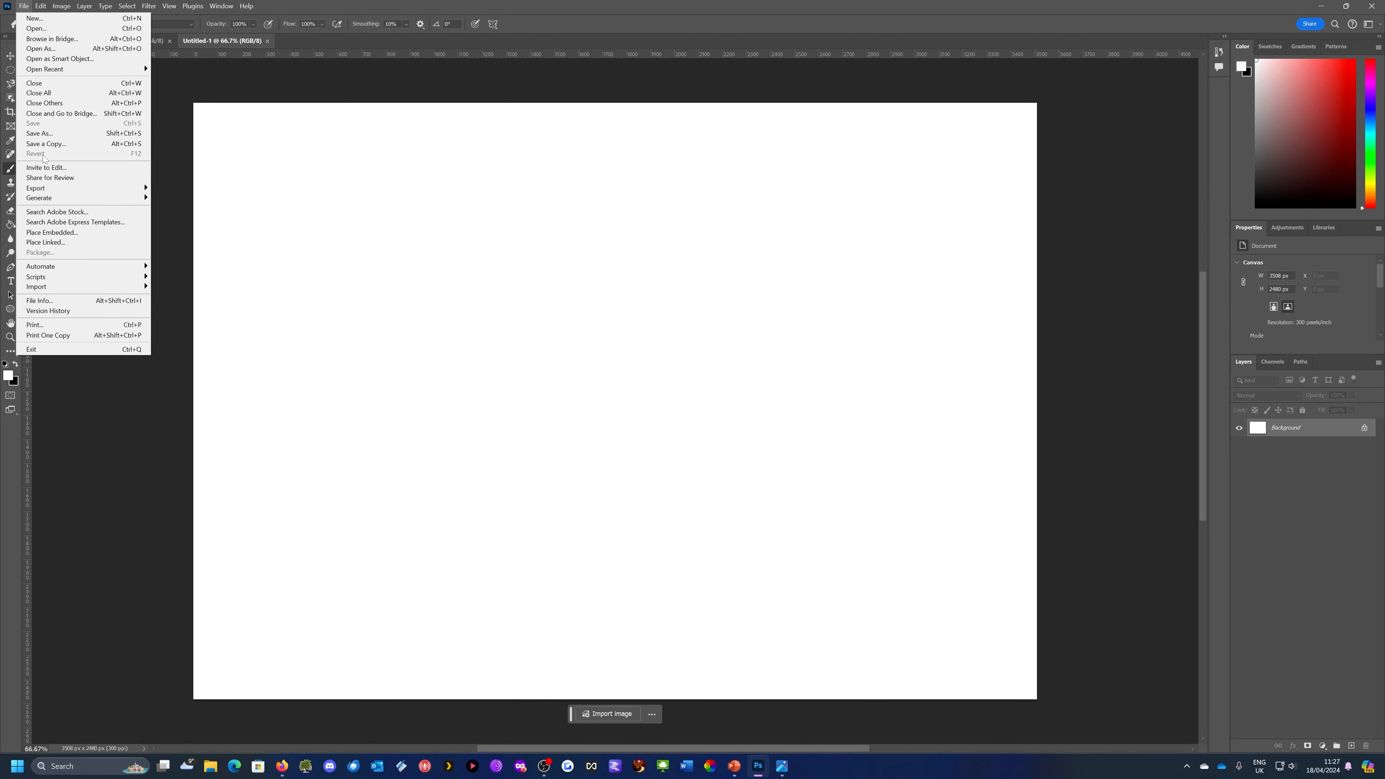
{"action": "left_click", "coordinate": [48, 234]}
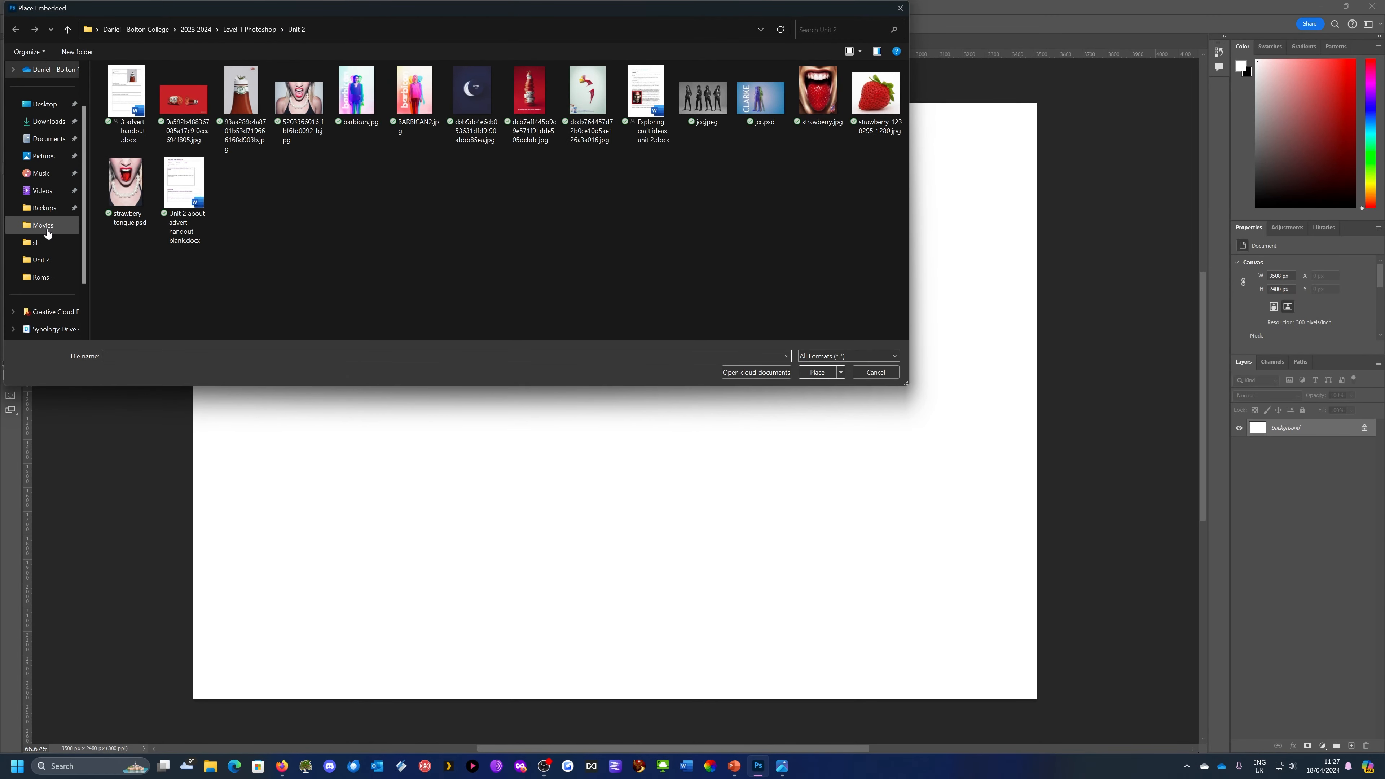
{"action": "left_click", "coordinate": [703, 97]}
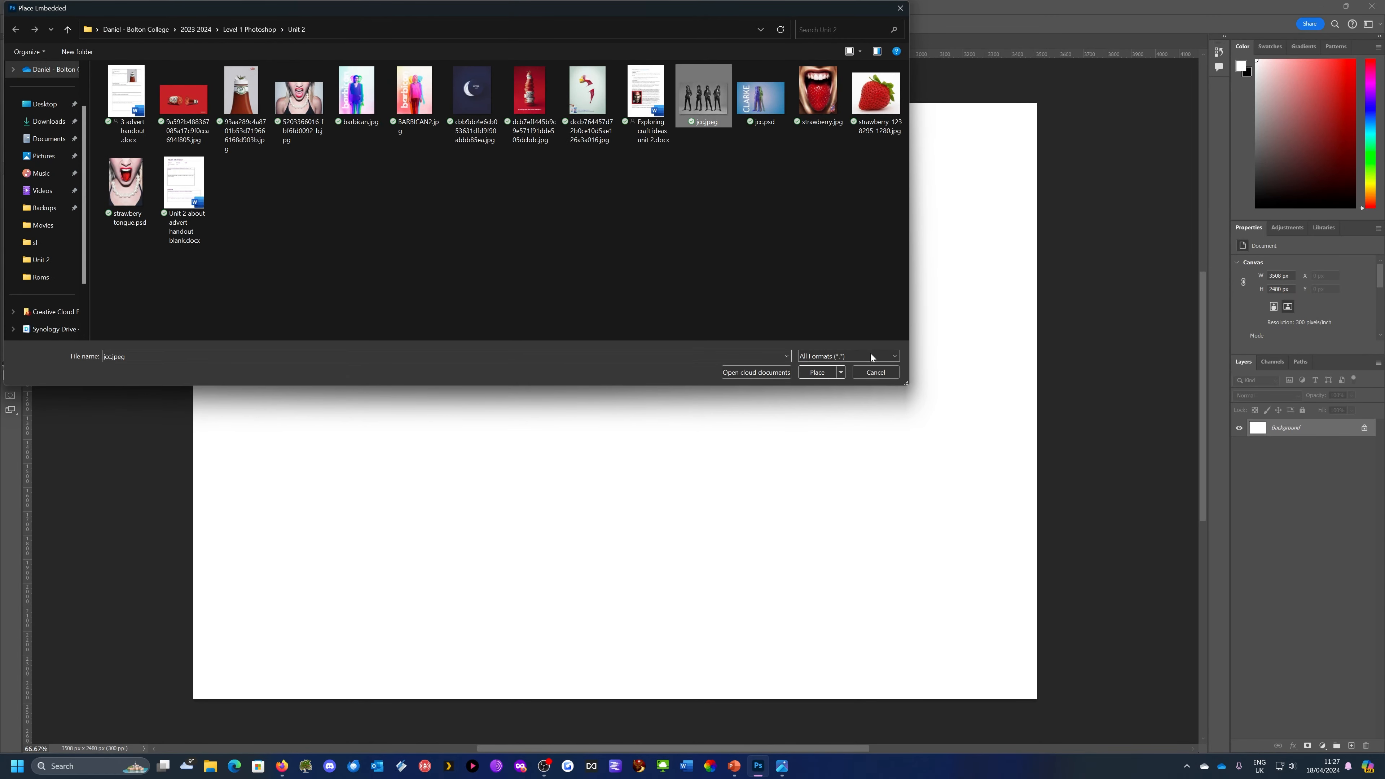
{"action": "left_click", "coordinate": [816, 372]}
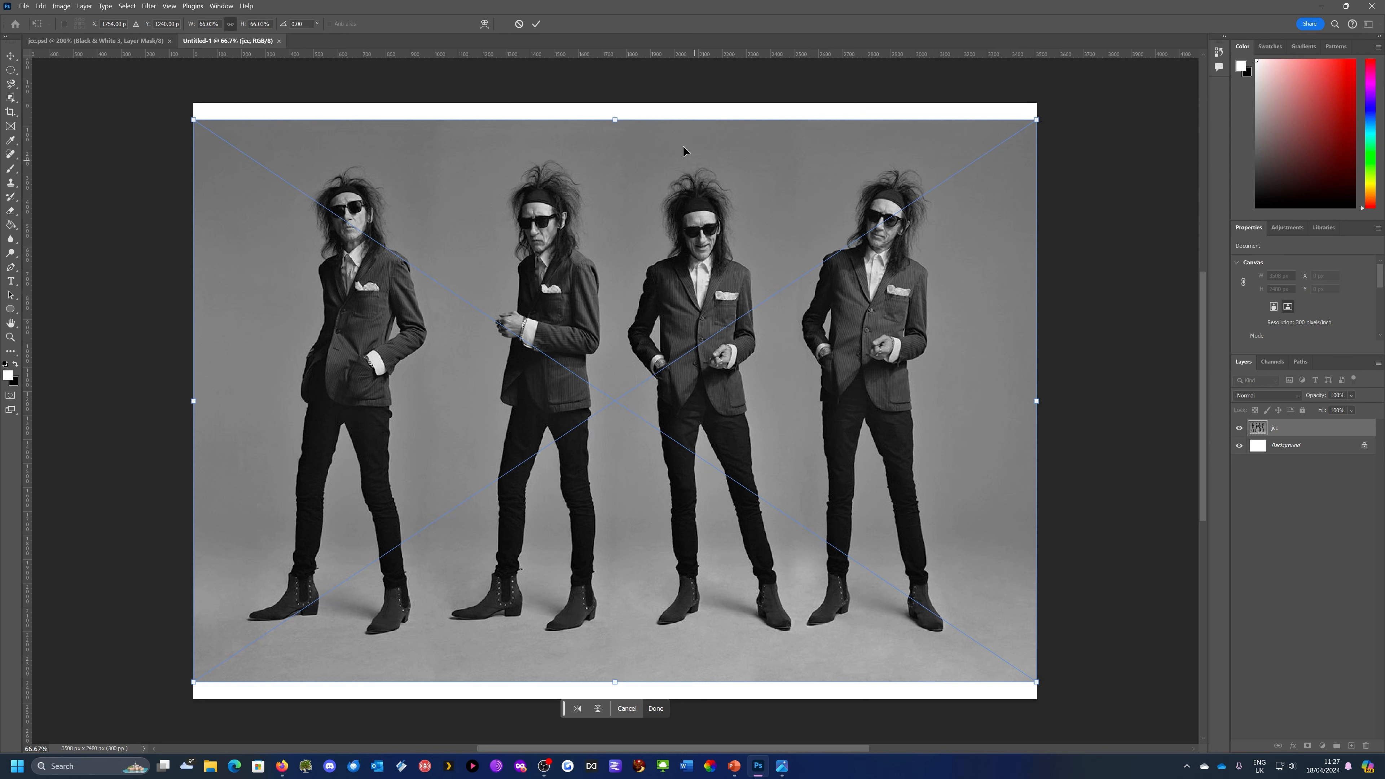
{"action": "left_click", "coordinate": [537, 24]}
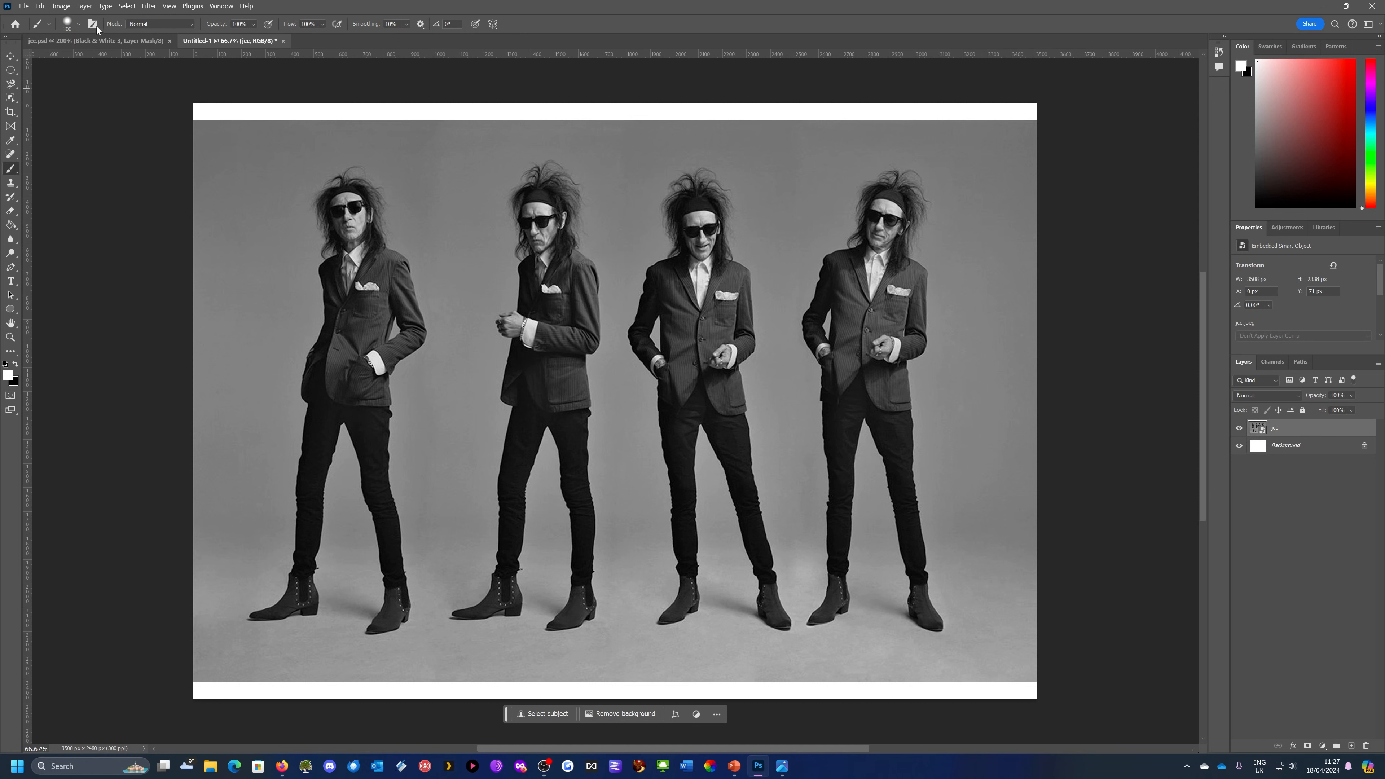
Select the leftmost man with the Object Selection tool, copy him onto a new layer, and check the cutout with the photo hidden
{"action": "left_click", "coordinate": [103, 43]}
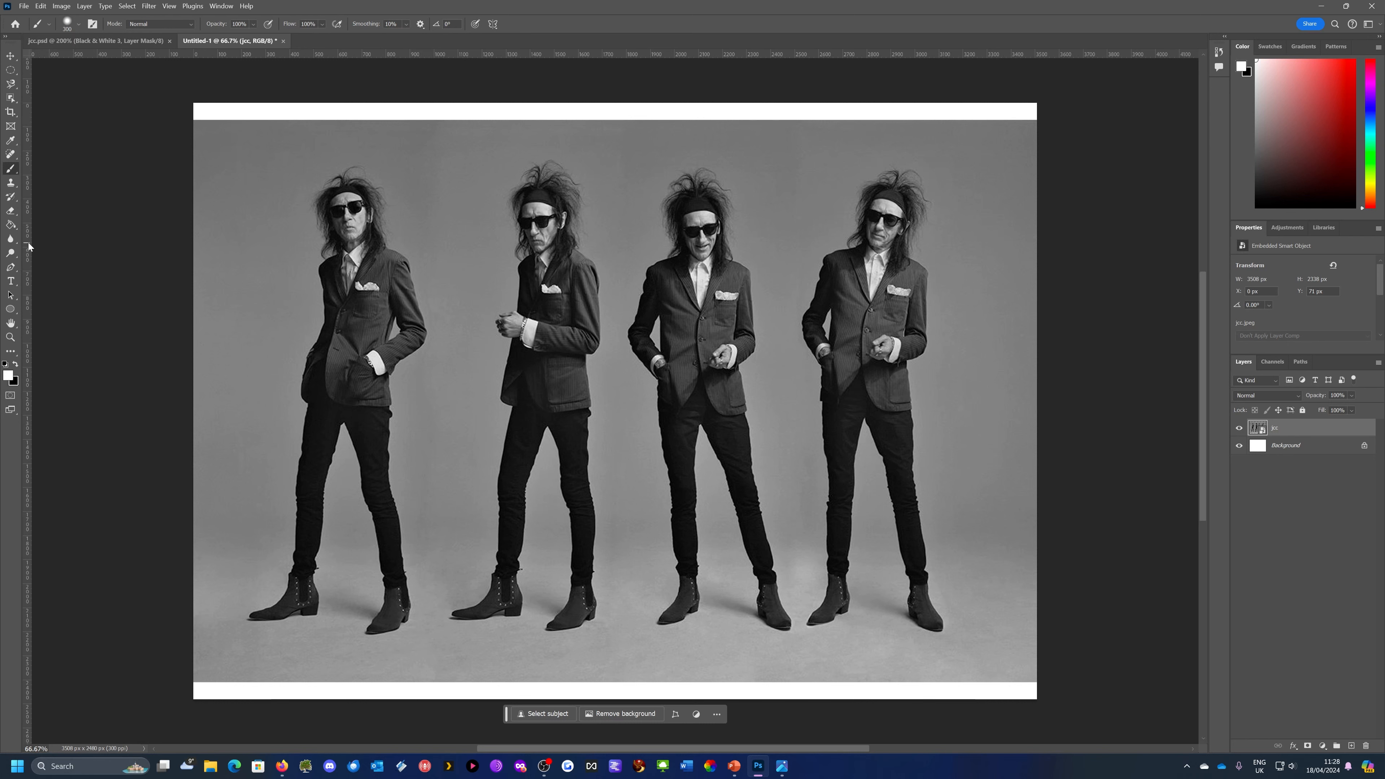
{"action": "left_click", "coordinate": [11, 98]}
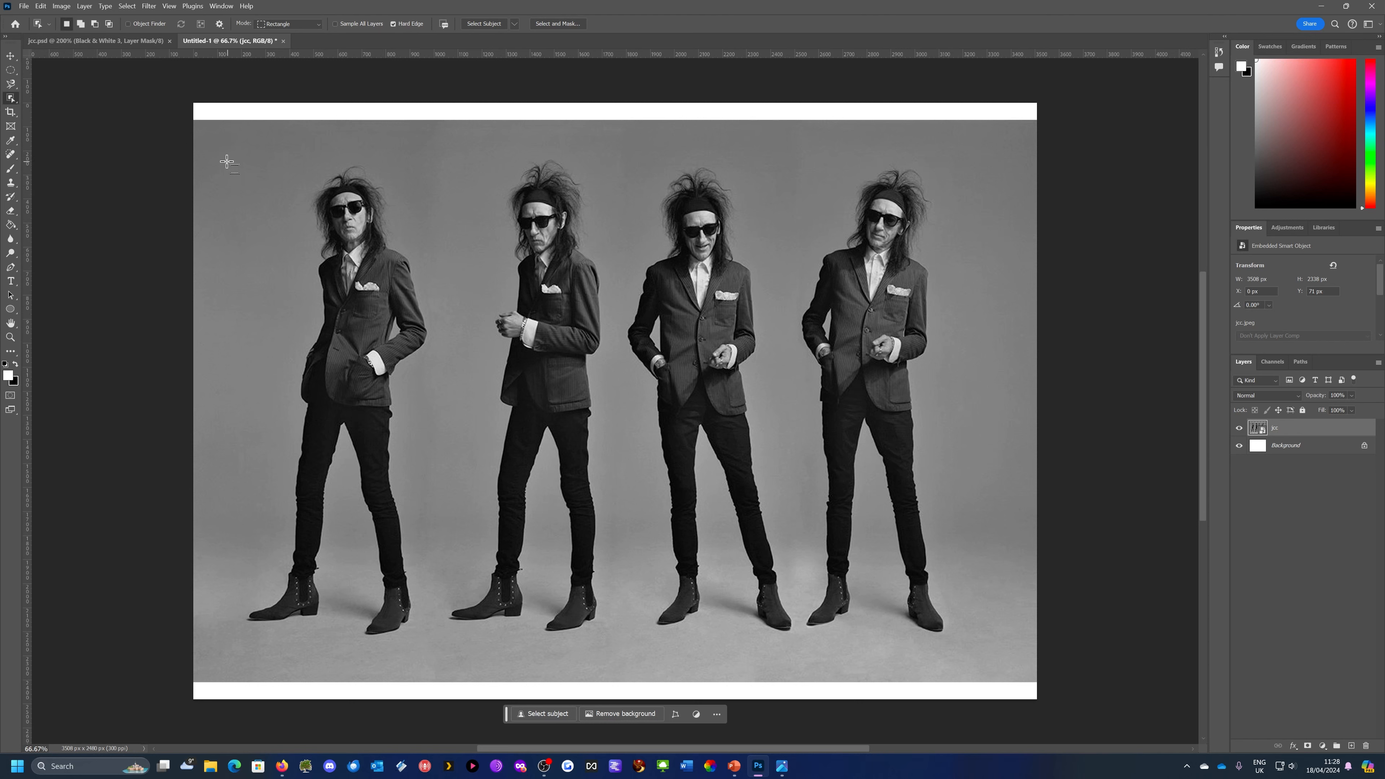
{"action": "left_click_drag", "start_coordinate": [231, 155], "coordinate": [435, 641]}
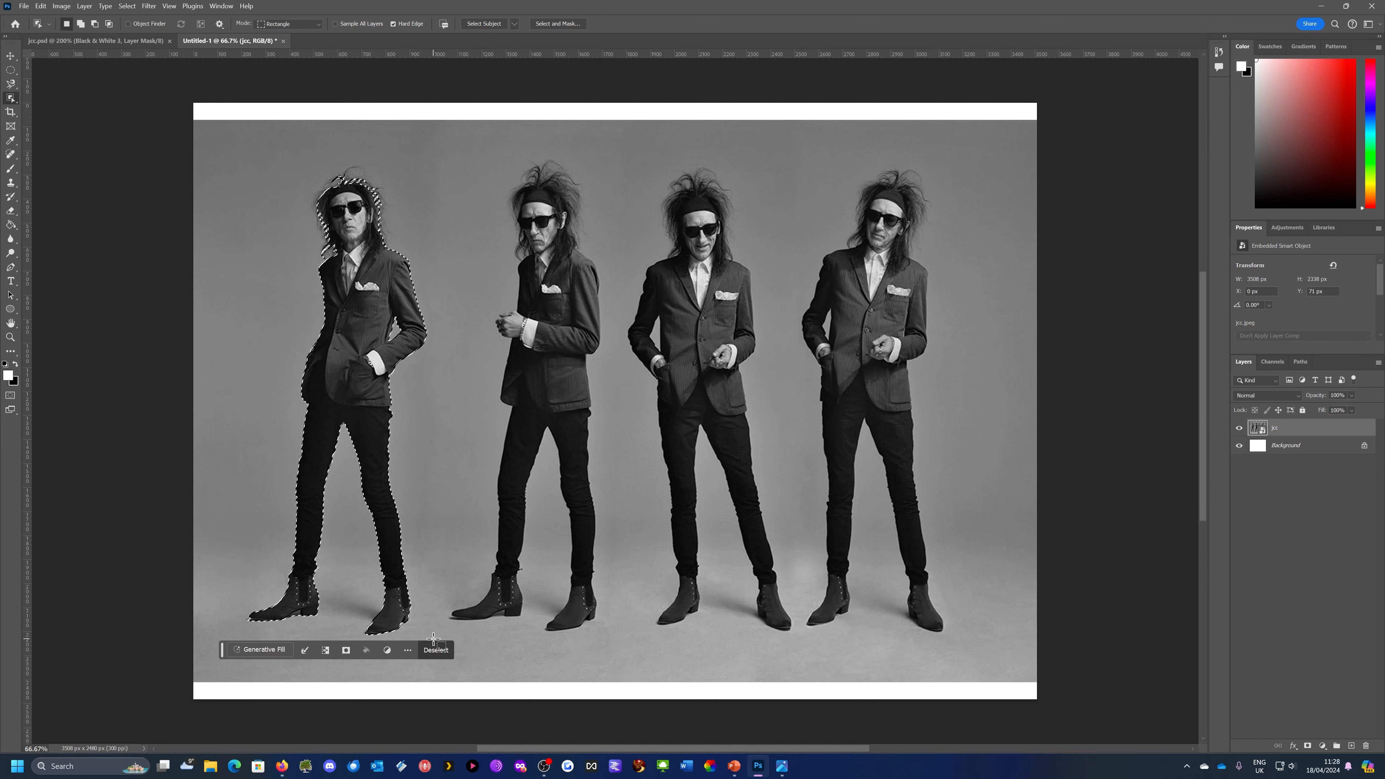
{"action": "right_click", "coordinate": [348, 284]}
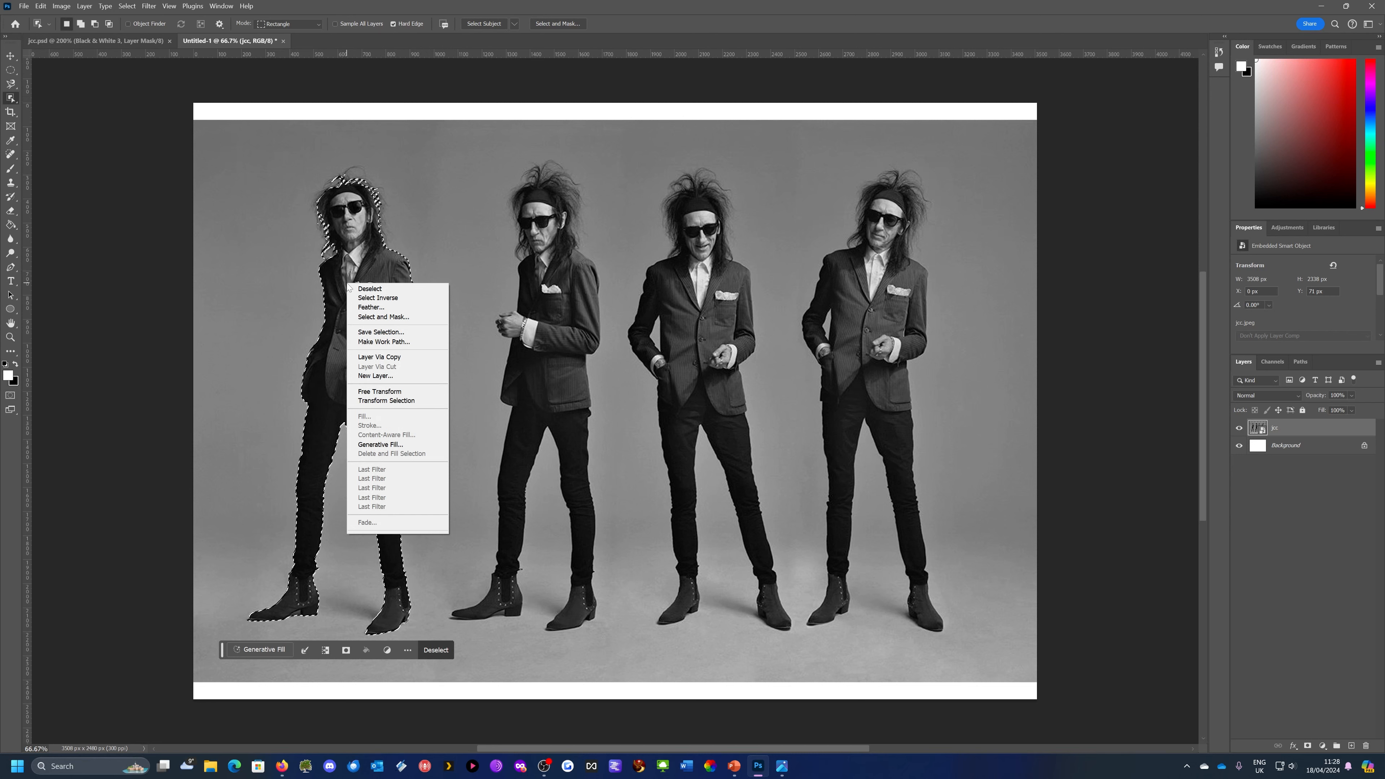
{"action": "left_click", "coordinate": [374, 357]}
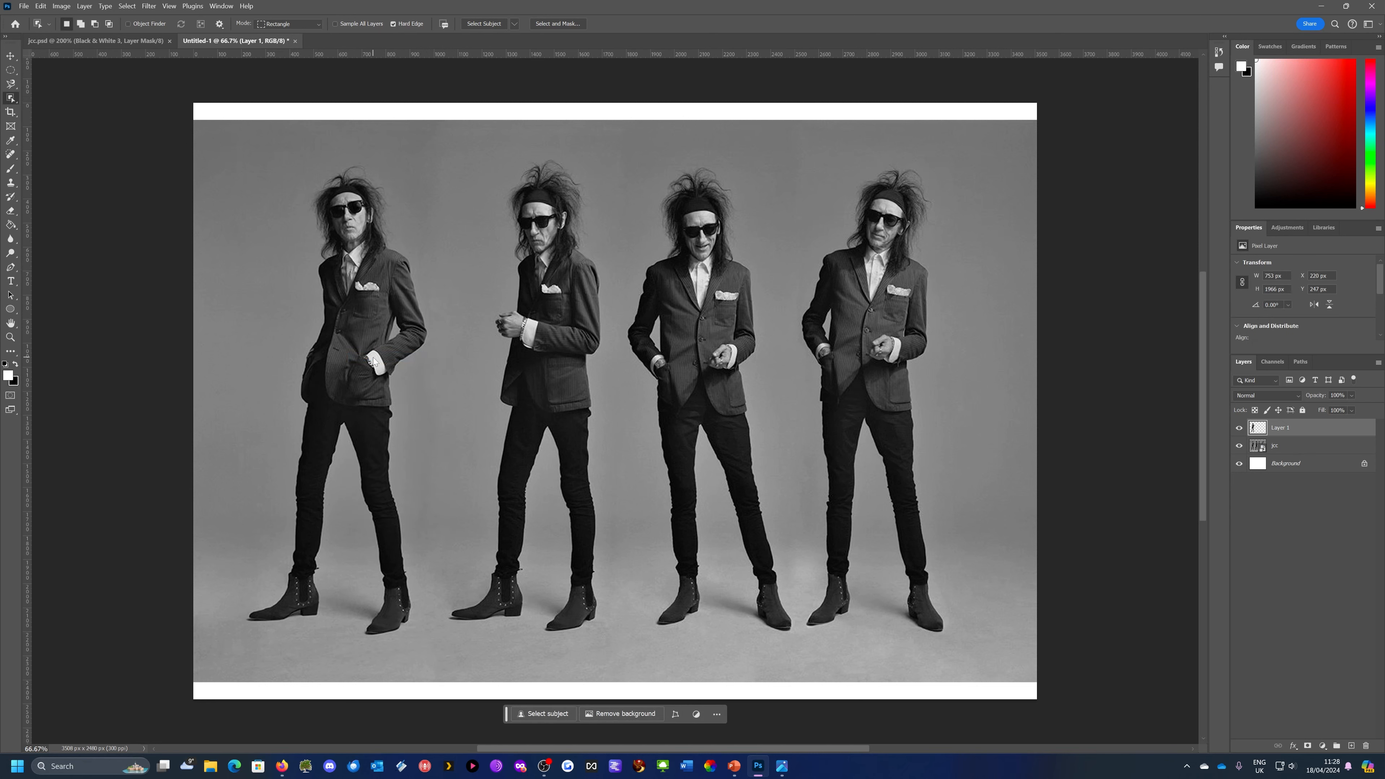
{"action": "left_click", "coordinate": [1239, 448]}
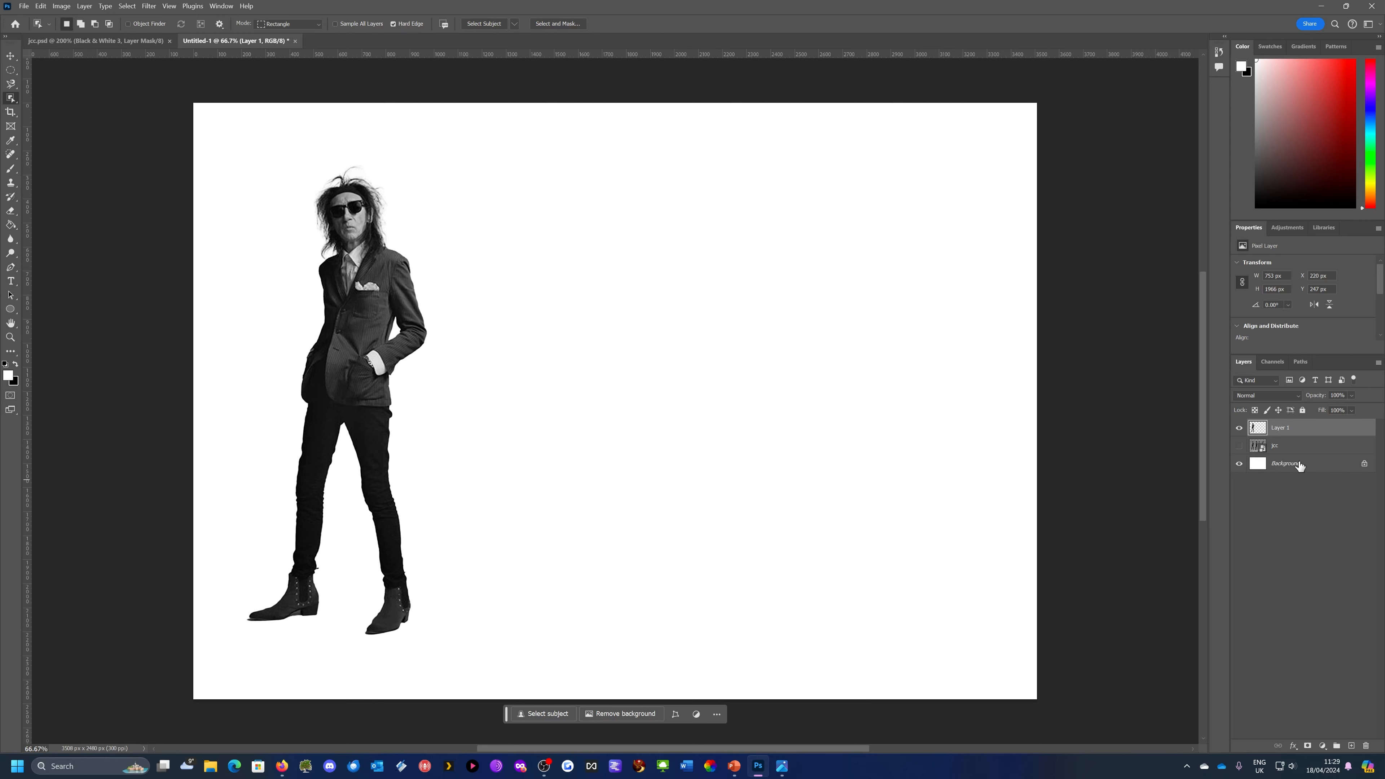
{"action": "left_click", "coordinate": [1240, 446]}
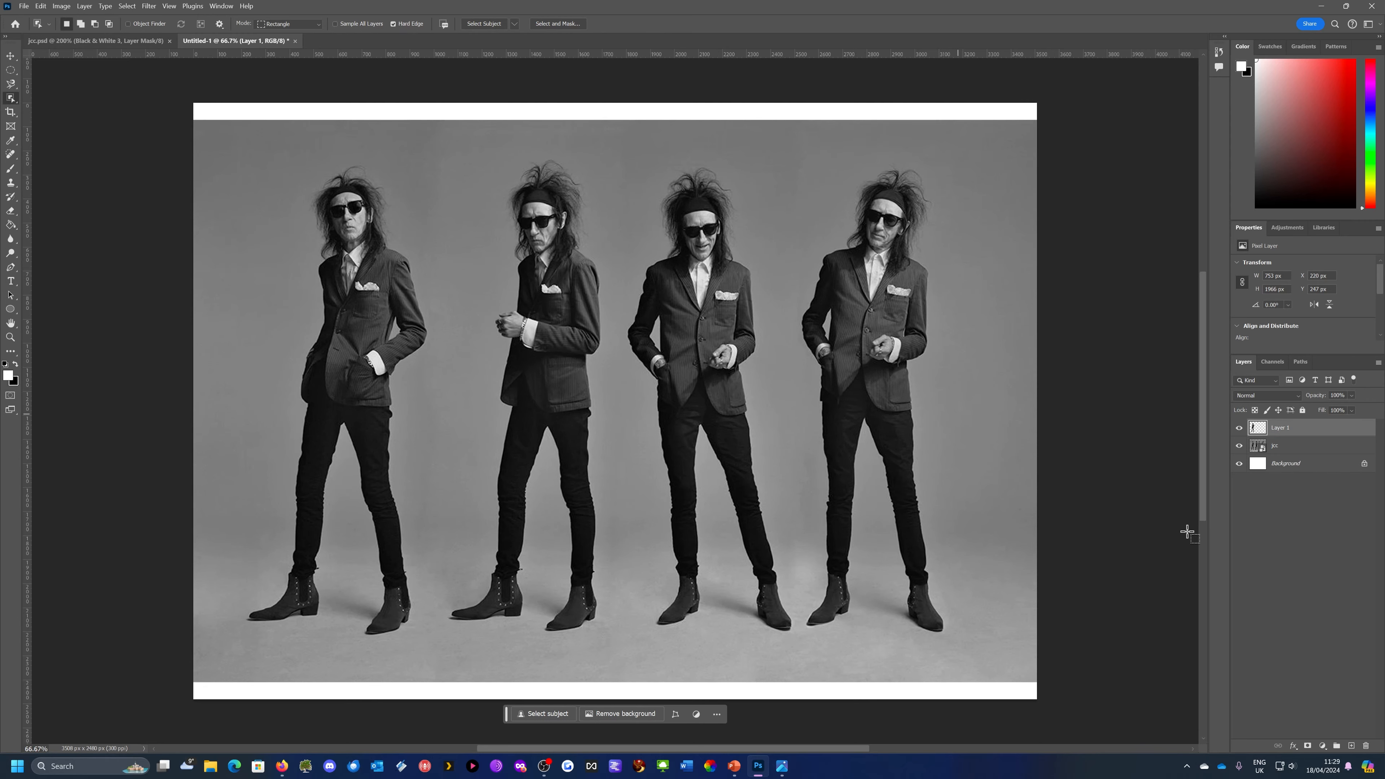
Select the second man from the left on the jcc photo layer and copy him onto a new layer
{"action": "left_click", "coordinate": [1314, 454]}
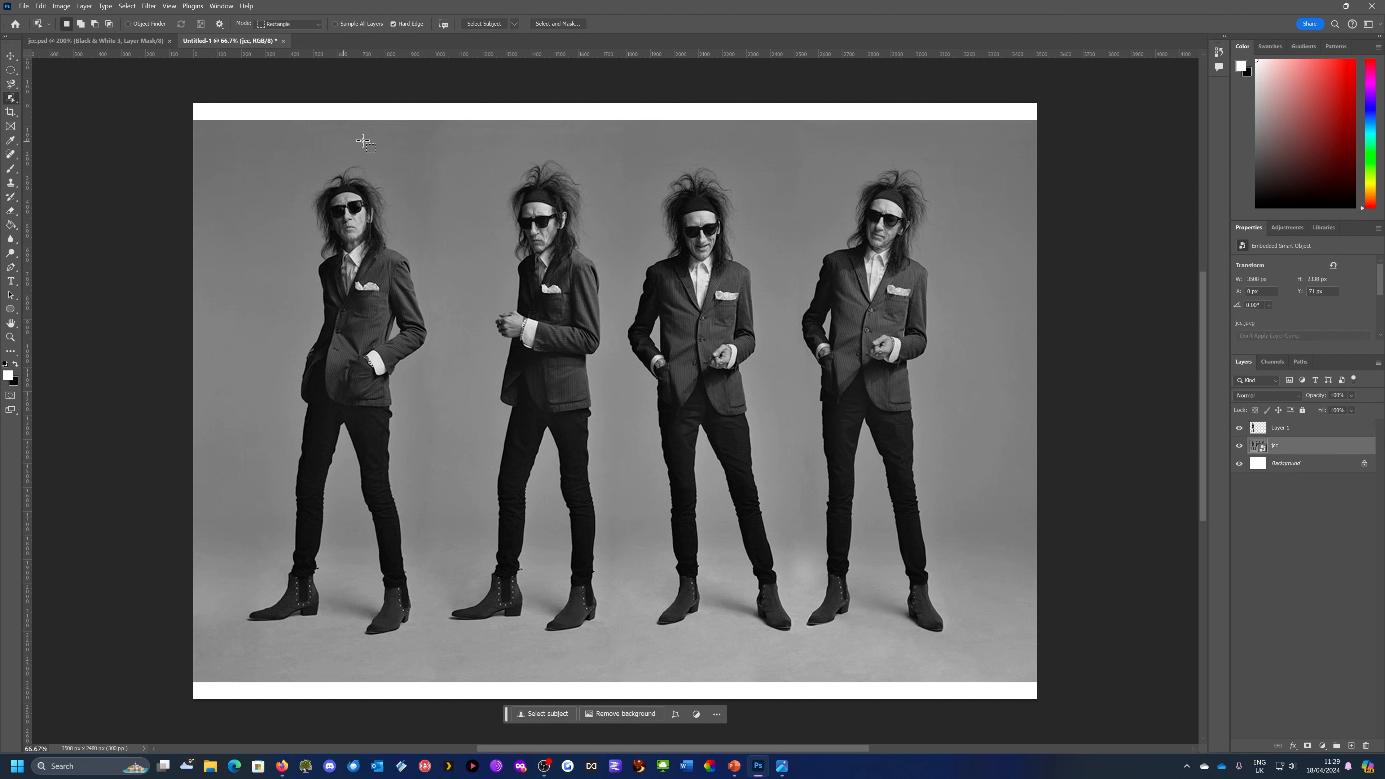
{"action": "left_click_drag", "start_coordinate": [449, 153], "coordinate": [618, 634]}
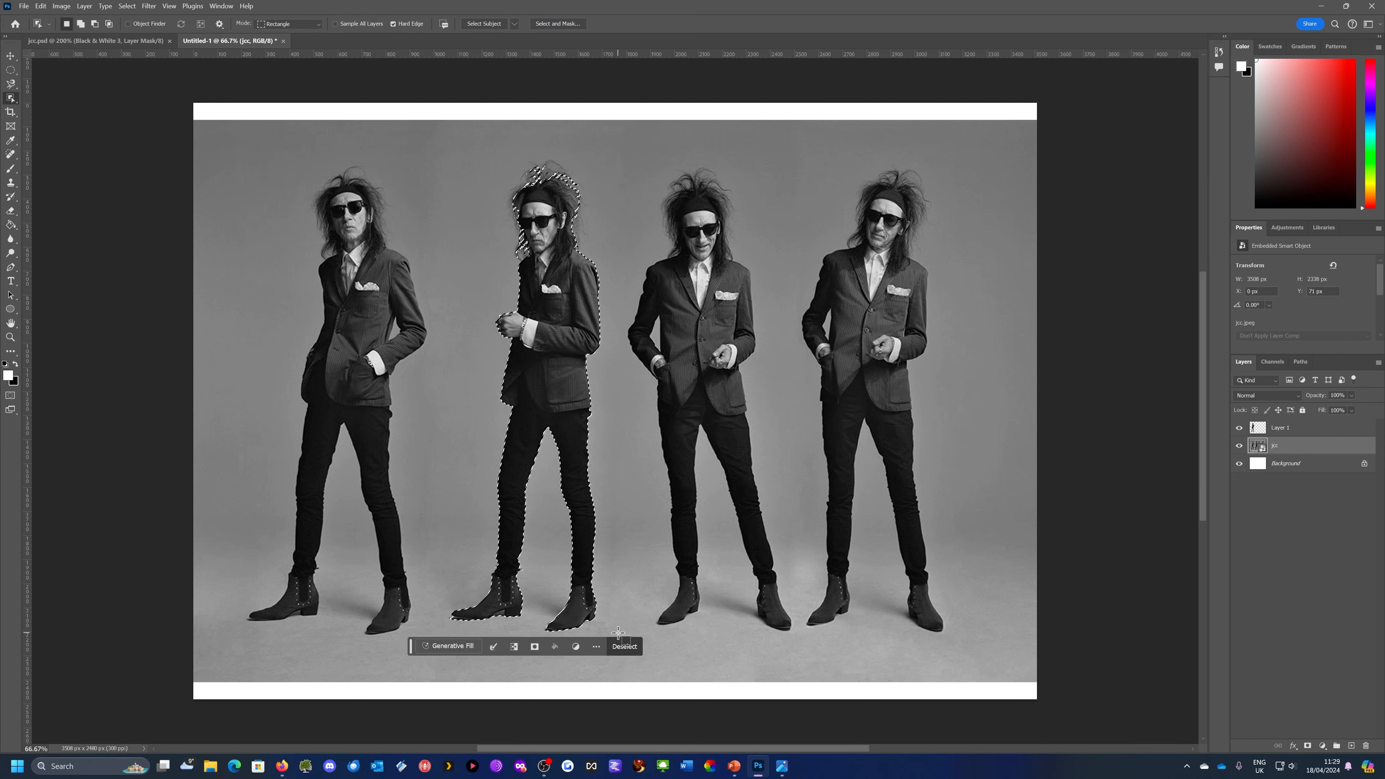
{"action": "right_click", "coordinate": [542, 319]}
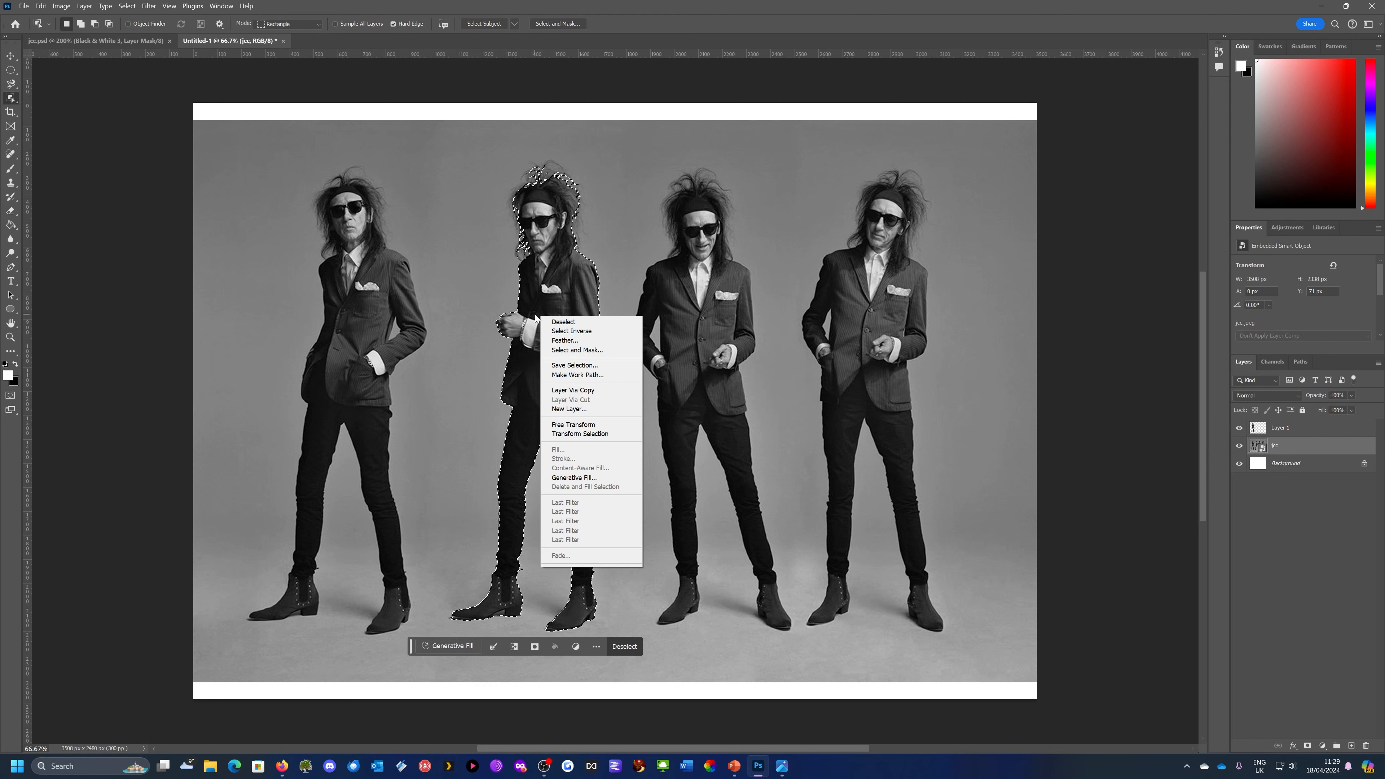
{"action": "left_click", "coordinate": [558, 391]}
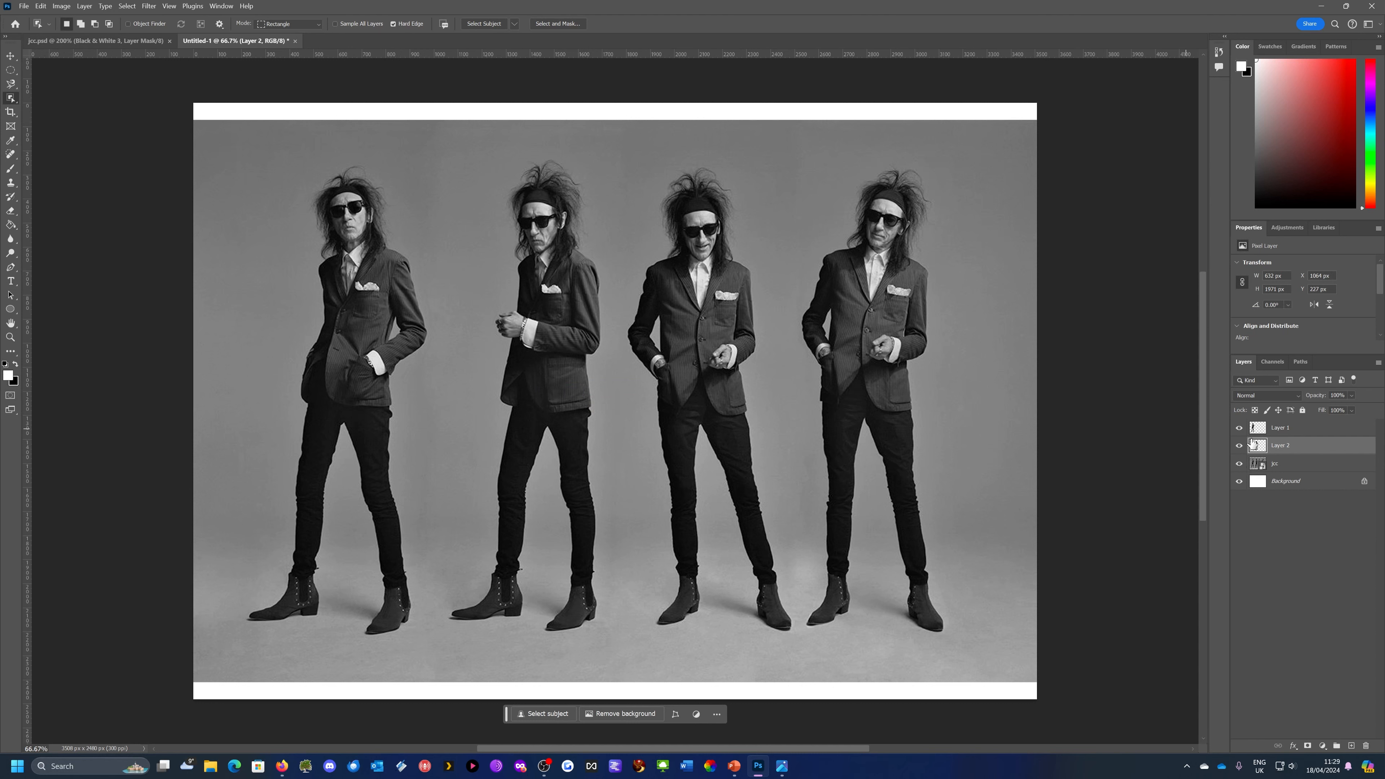
Copy the rightmost man from the jcc photo layer onto a new layer and hide the original photo
{"action": "left_click", "coordinate": [1297, 469]}
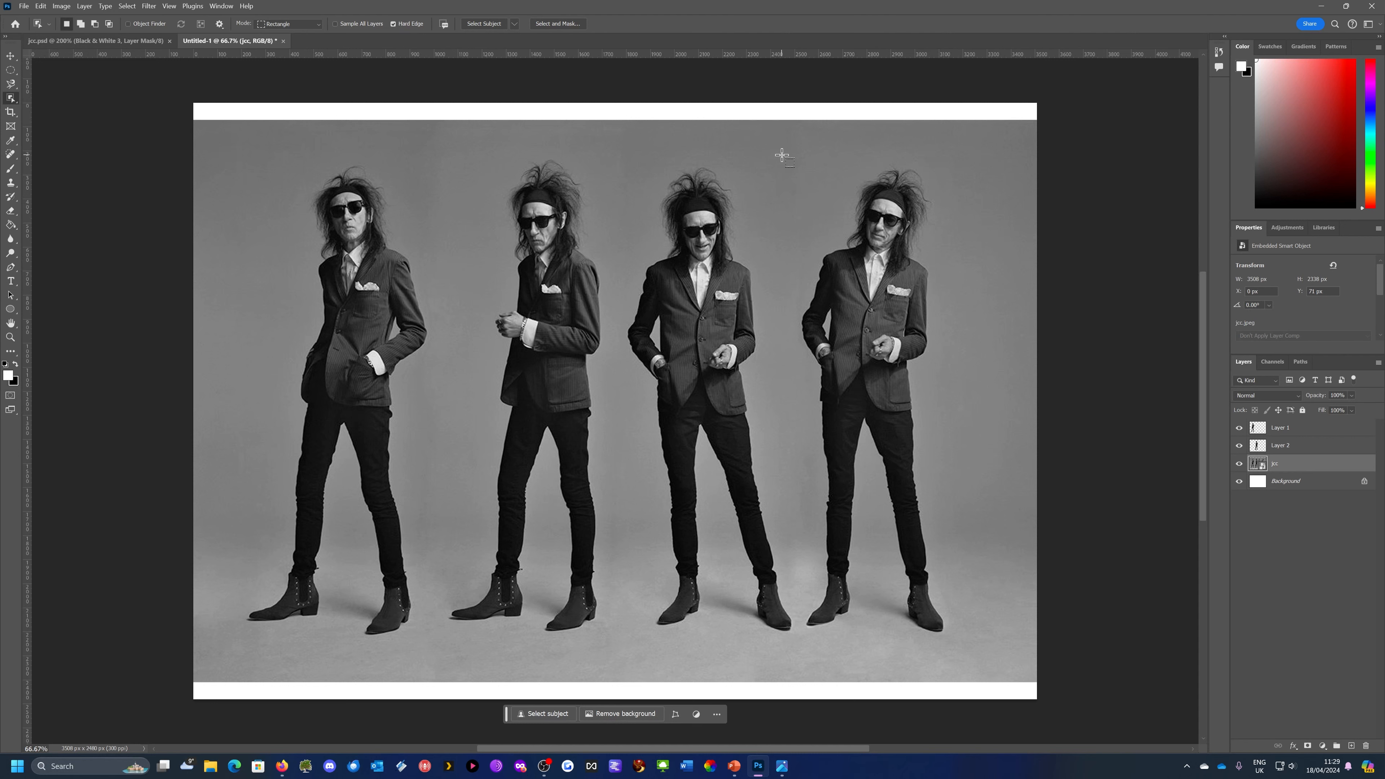
{"action": "left_click_drag", "start_coordinate": [781, 155], "coordinate": [992, 634]}
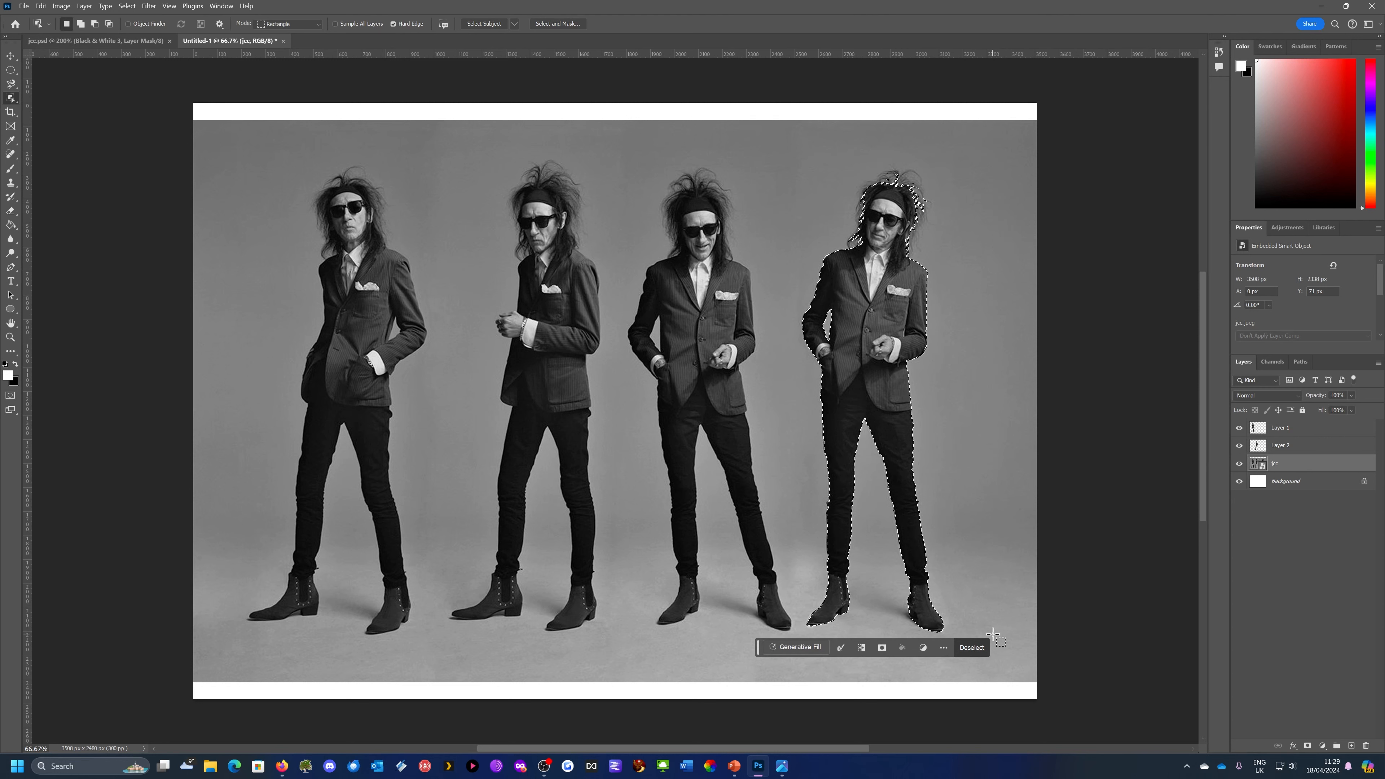
{"action": "right_click", "coordinate": [857, 316]}
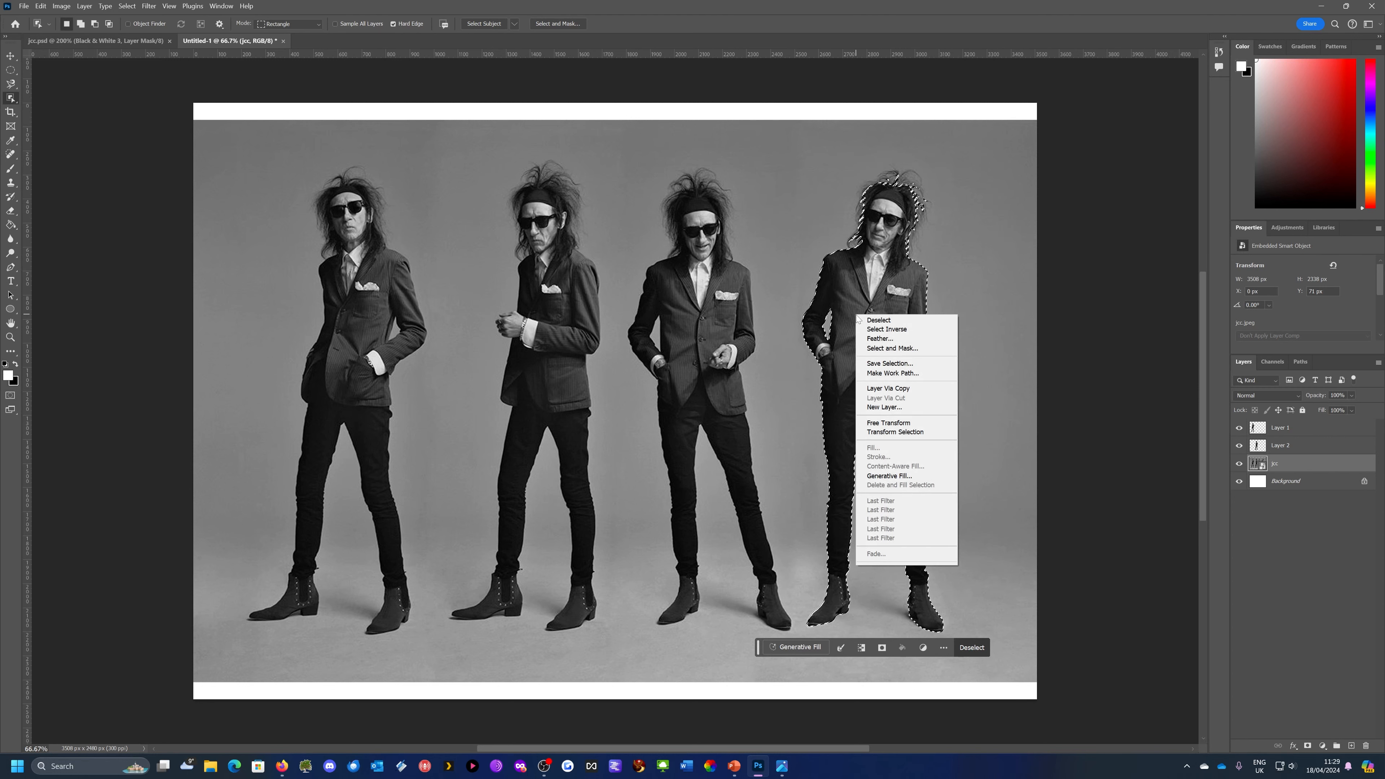
{"action": "left_click", "coordinate": [886, 389]}
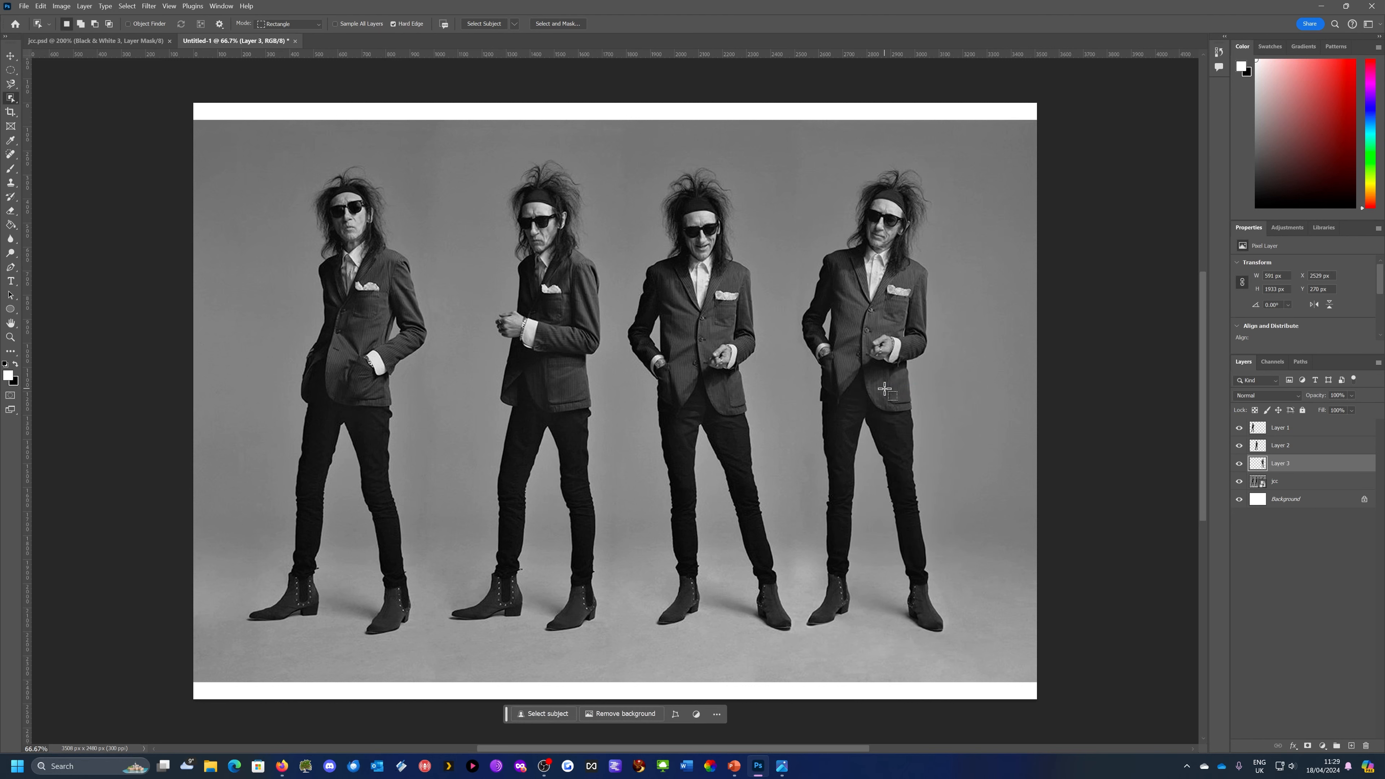
{"action": "left_click", "coordinate": [1238, 482]}
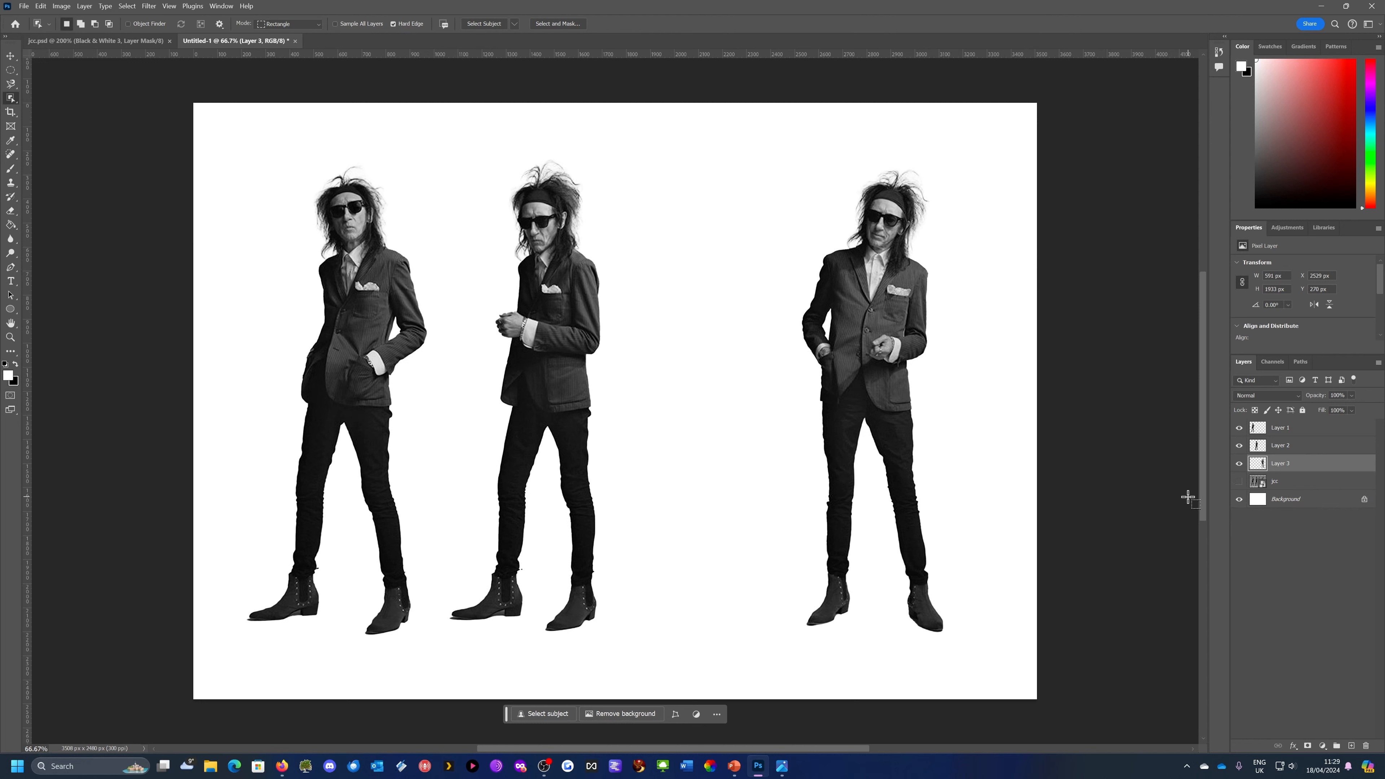
Move the man on Layer 2 to the middle of the canvas, between the other two figures
{"action": "left_click", "coordinate": [1283, 448]}
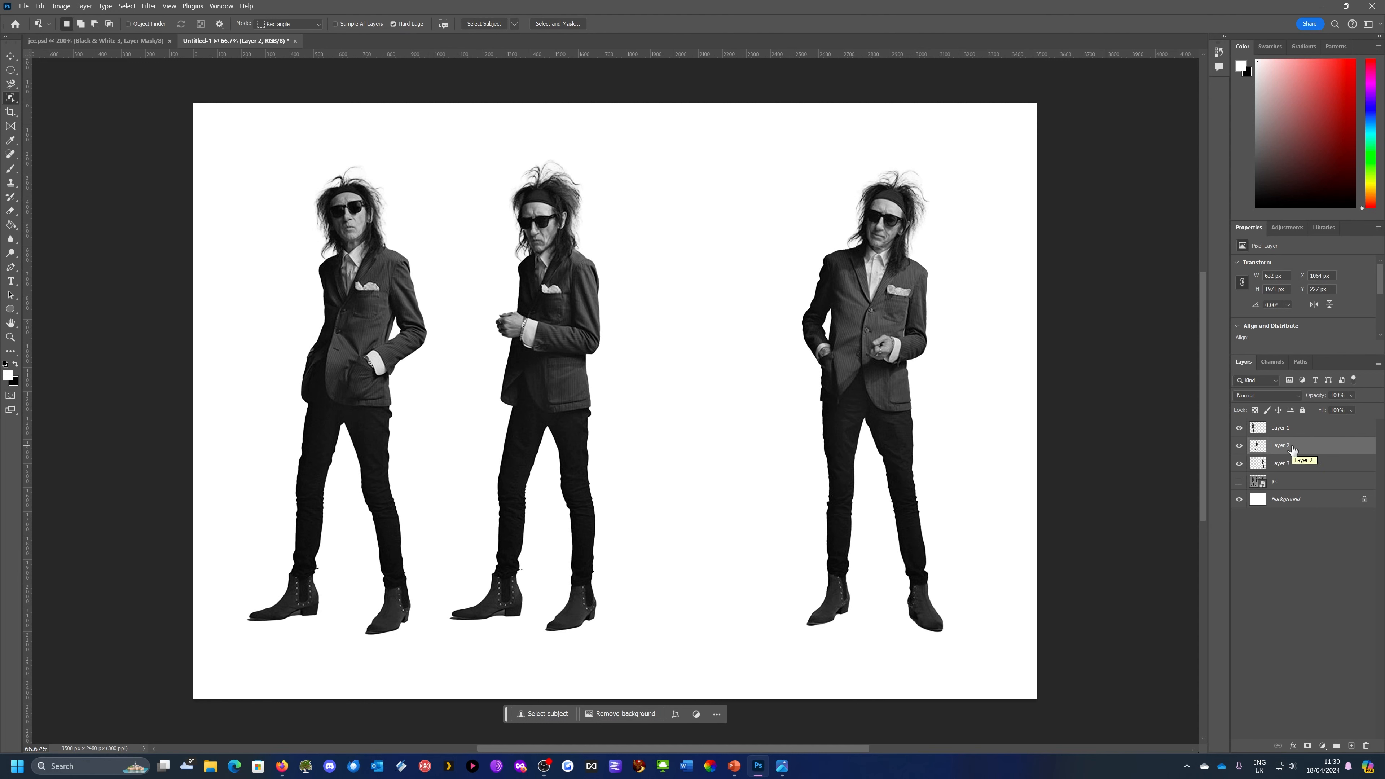
{"action": "left_click", "coordinate": [10, 55]}
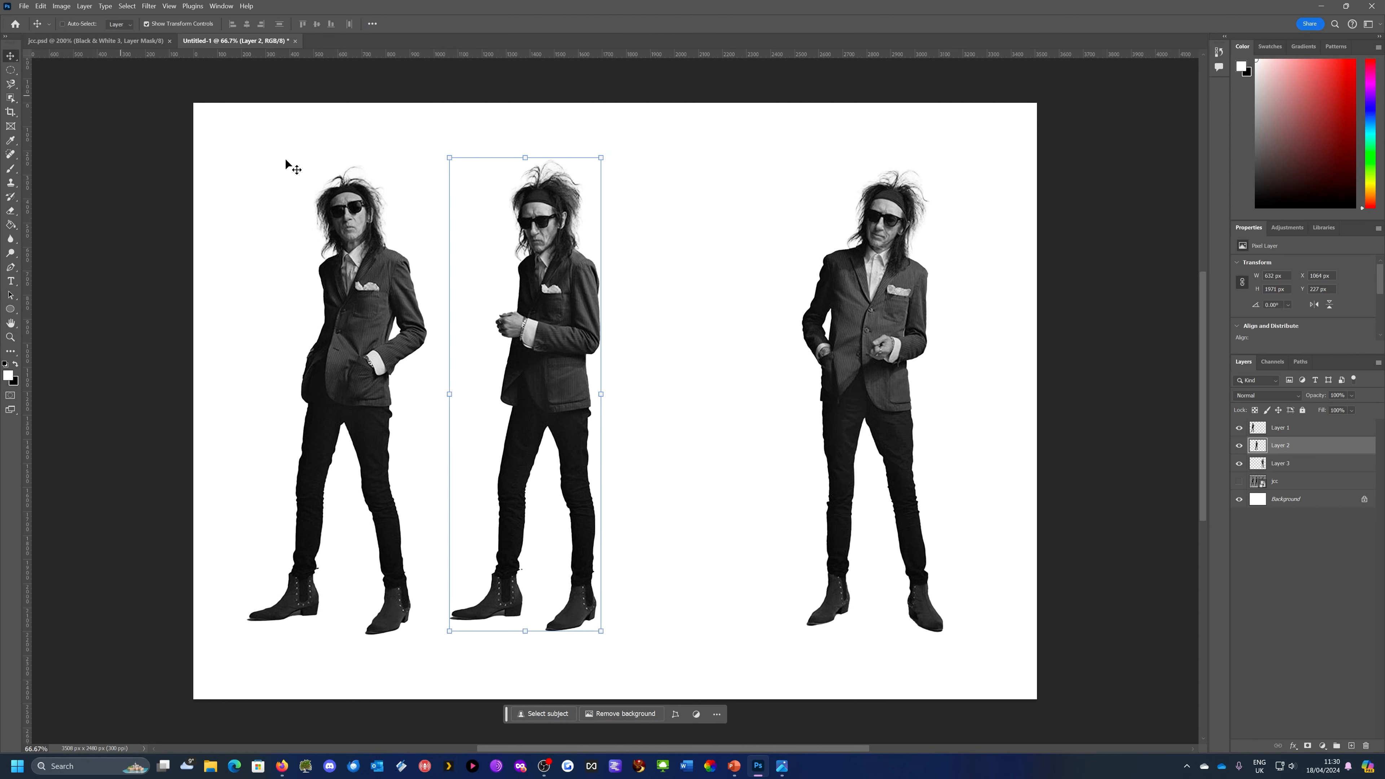
{"action": "left_click_drag", "start_coordinate": [531, 316], "coordinate": [621, 311]}
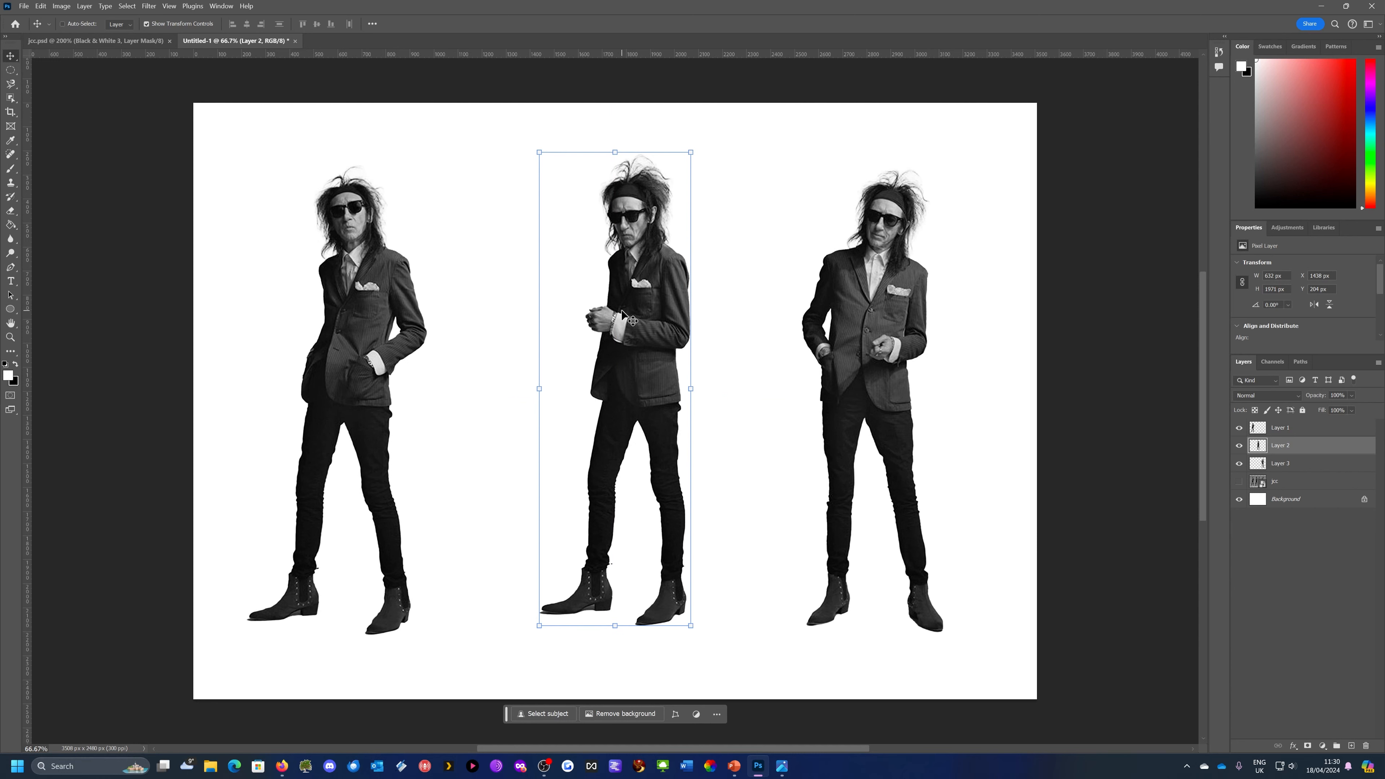
Look at the barbican reference poster in the image viewer, return to Photoshop and deselect the active layer
{"action": "left_click", "coordinate": [783, 767]}
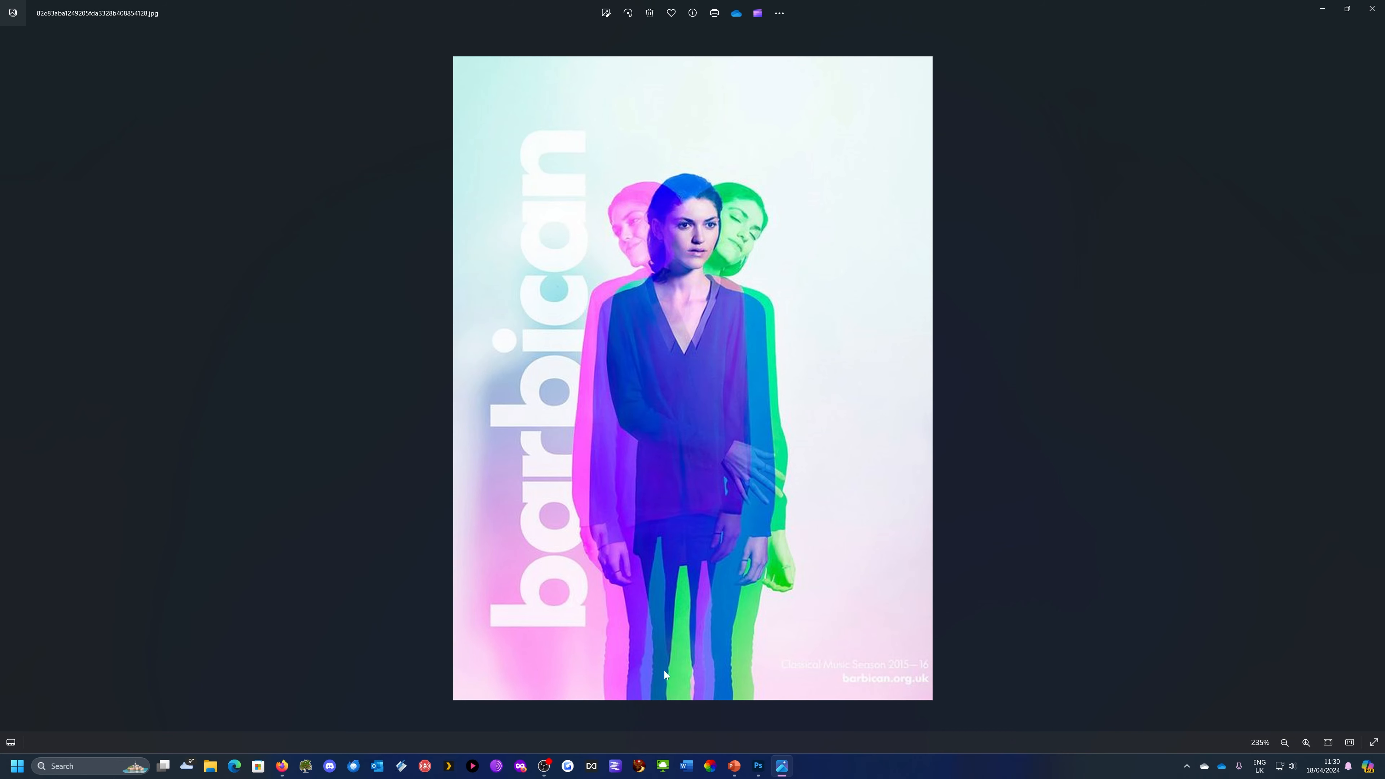
{"action": "left_click", "coordinate": [758, 766]}
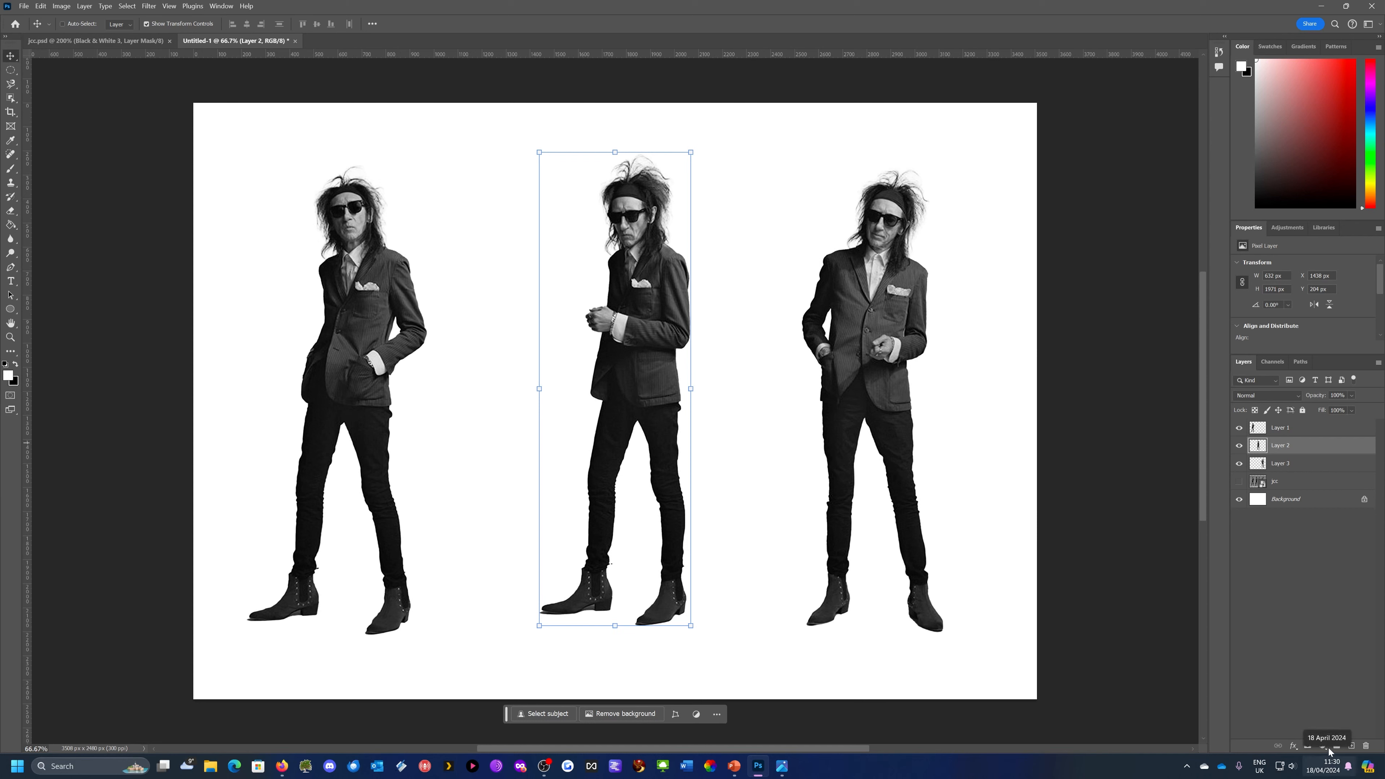
{"action": "left_click", "coordinate": [1319, 664]}
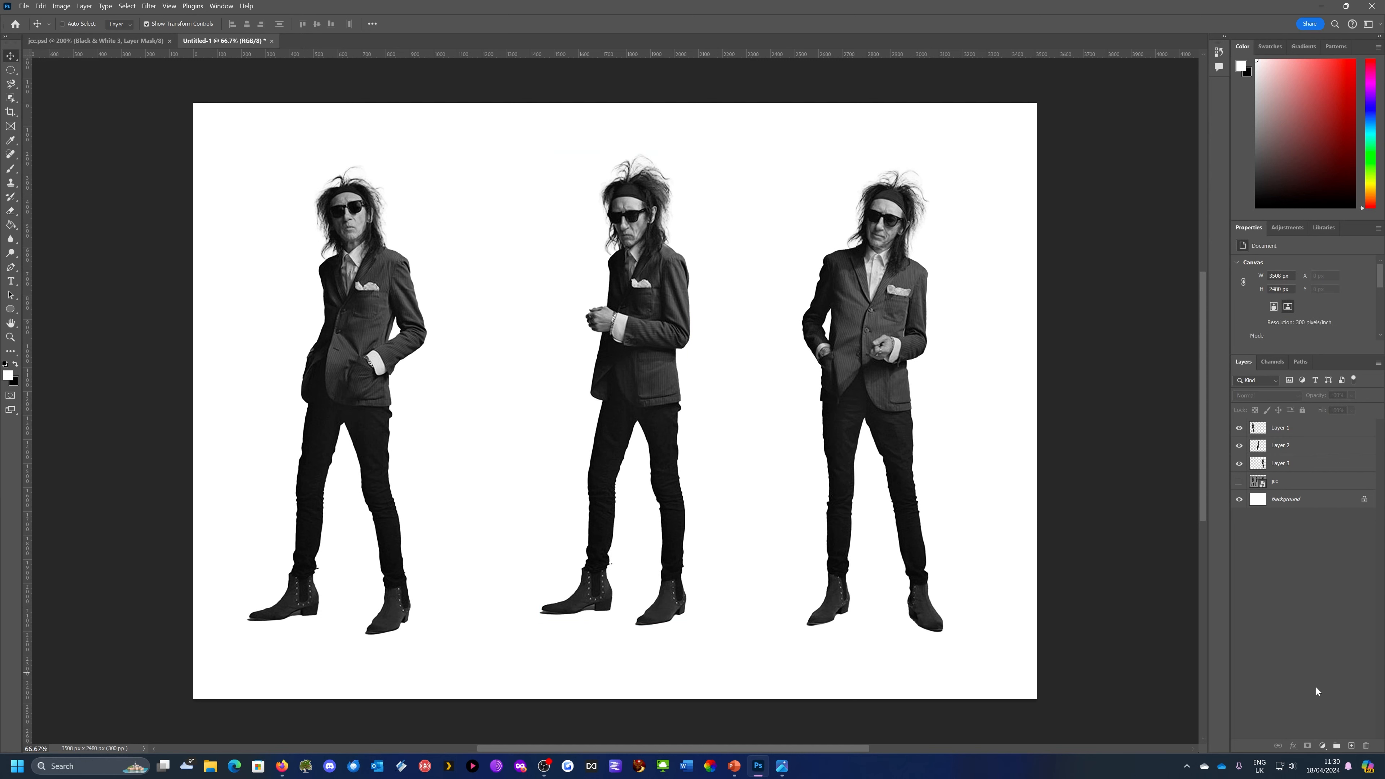
{"action": "left_click", "coordinate": [1306, 446]}
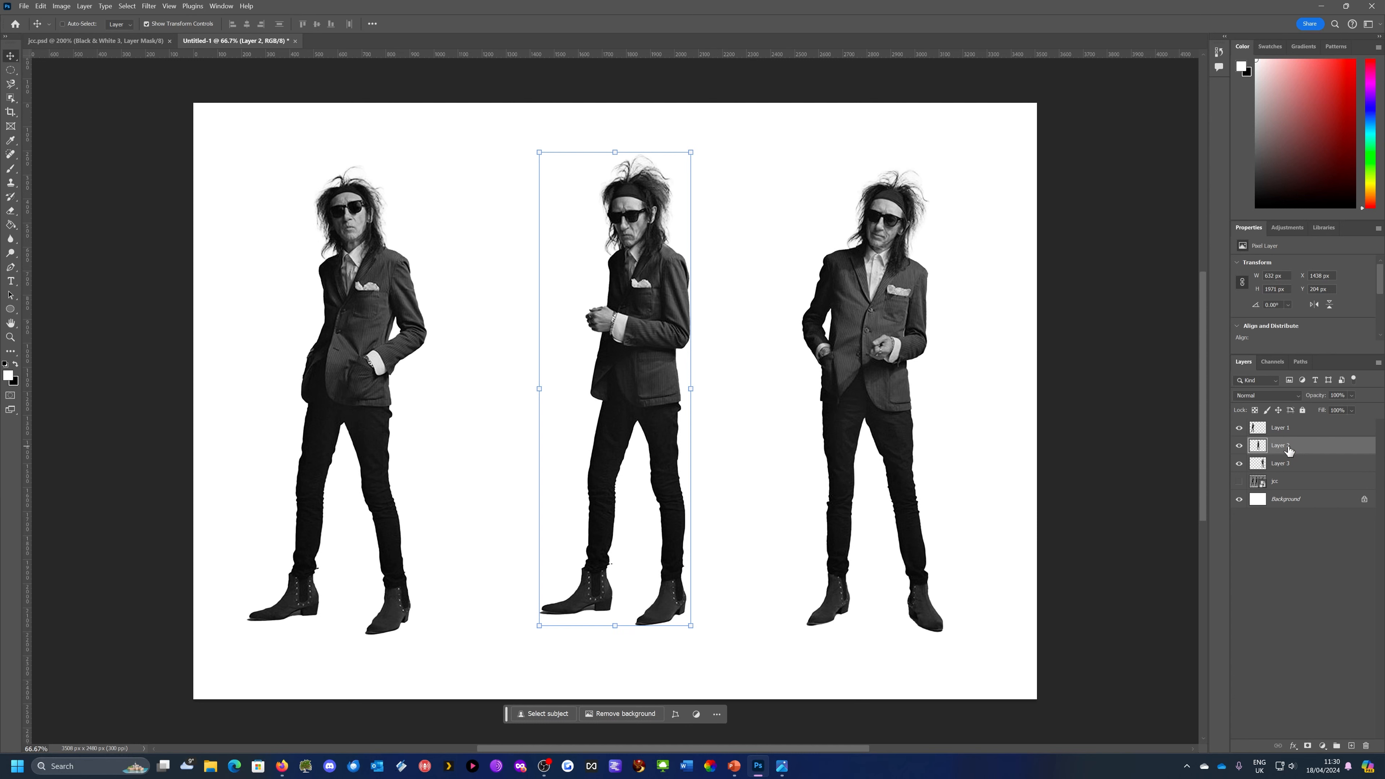
{"action": "left_click", "coordinate": [1323, 746]}
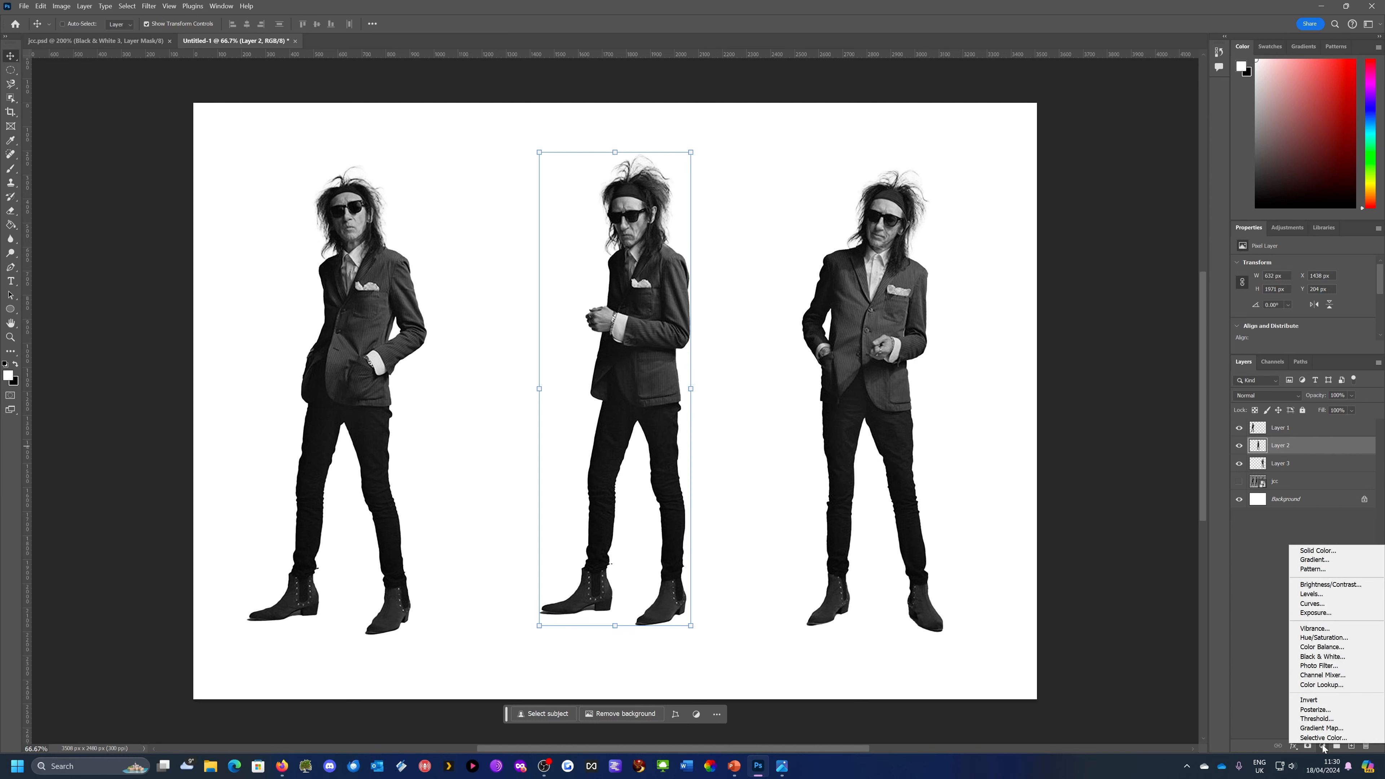
{"action": "left_click", "coordinate": [1326, 555]}
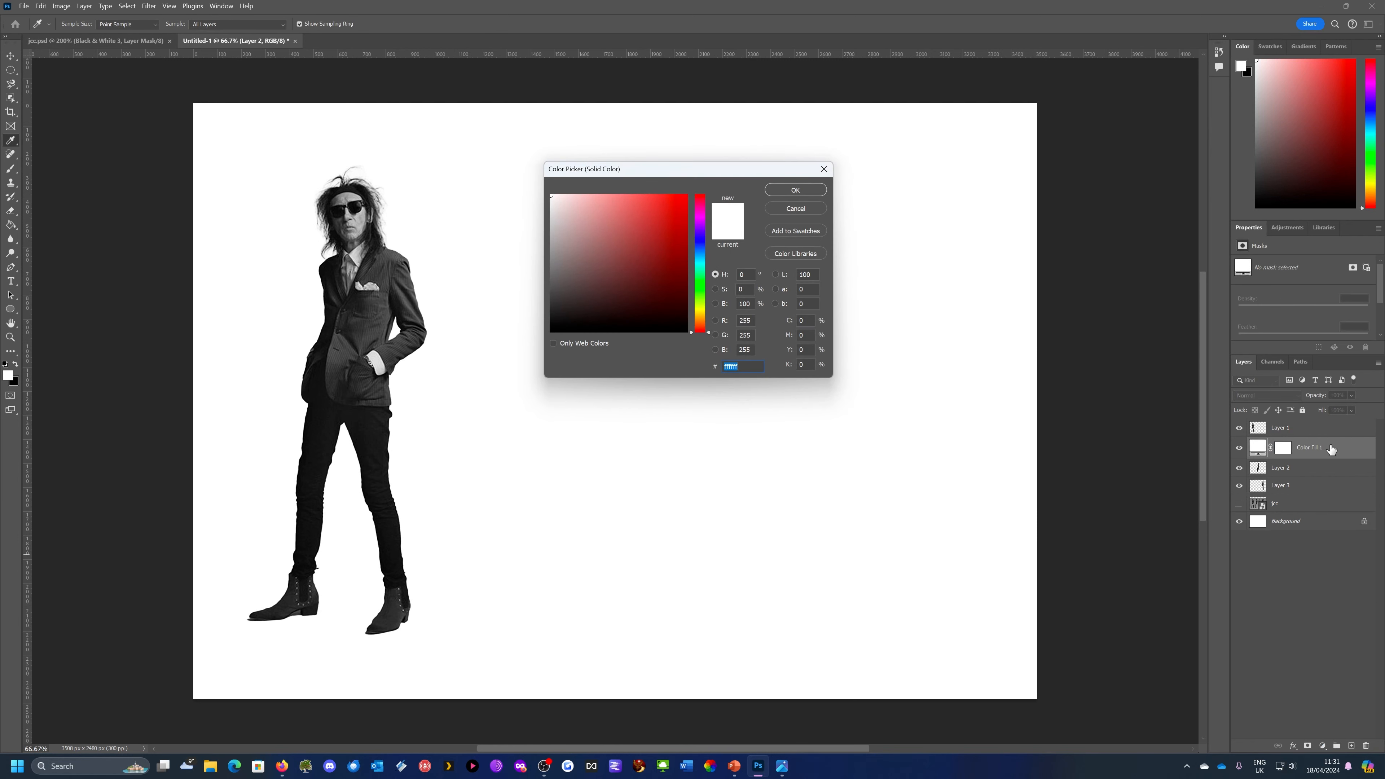
{"action": "key", "text": "Return"}
{"action": "left_click", "coordinate": [796, 209]}
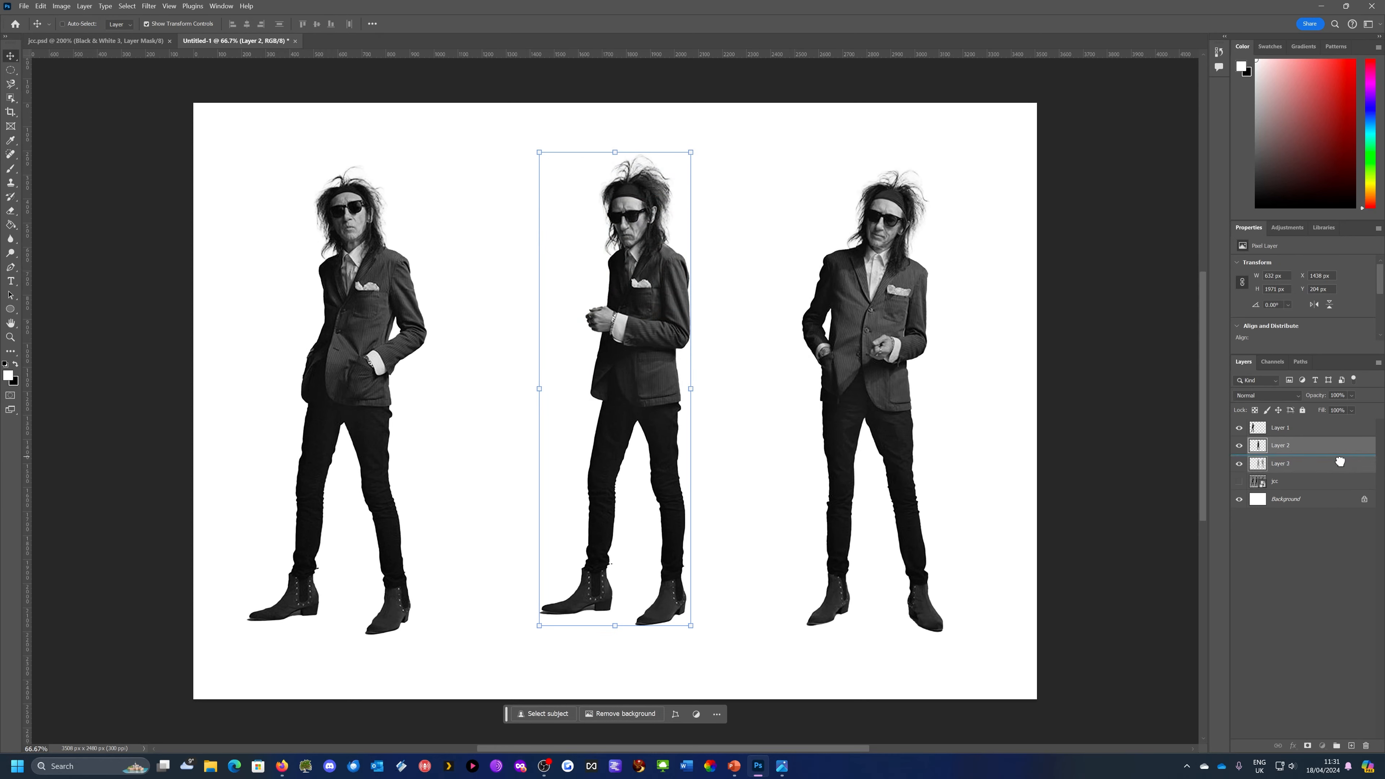
Add a Hue/Saturation adjustment clipped to Layer 2 only, with Colorize on and the hue set to 134
{"action": "left_click", "coordinate": [1322, 745]}
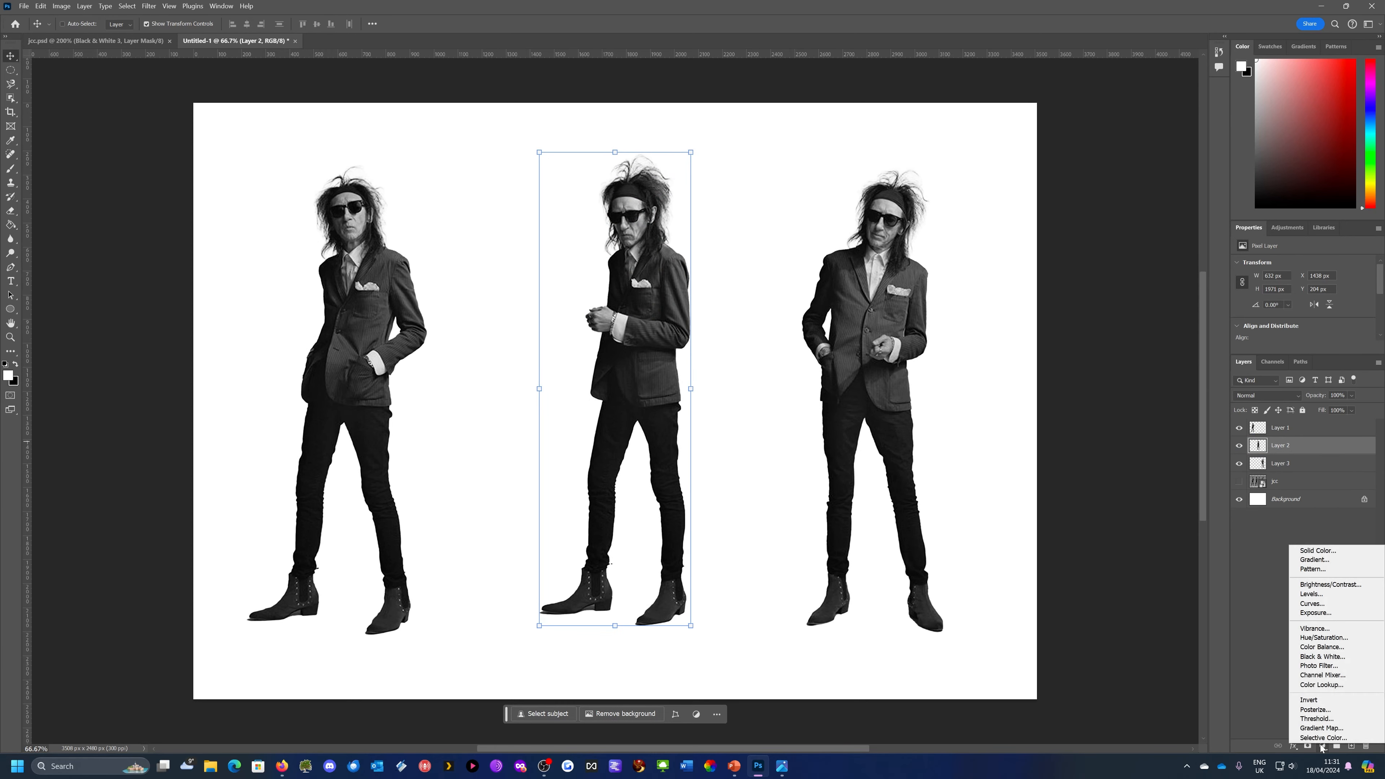
{"action": "left_click", "coordinate": [1323, 637]}
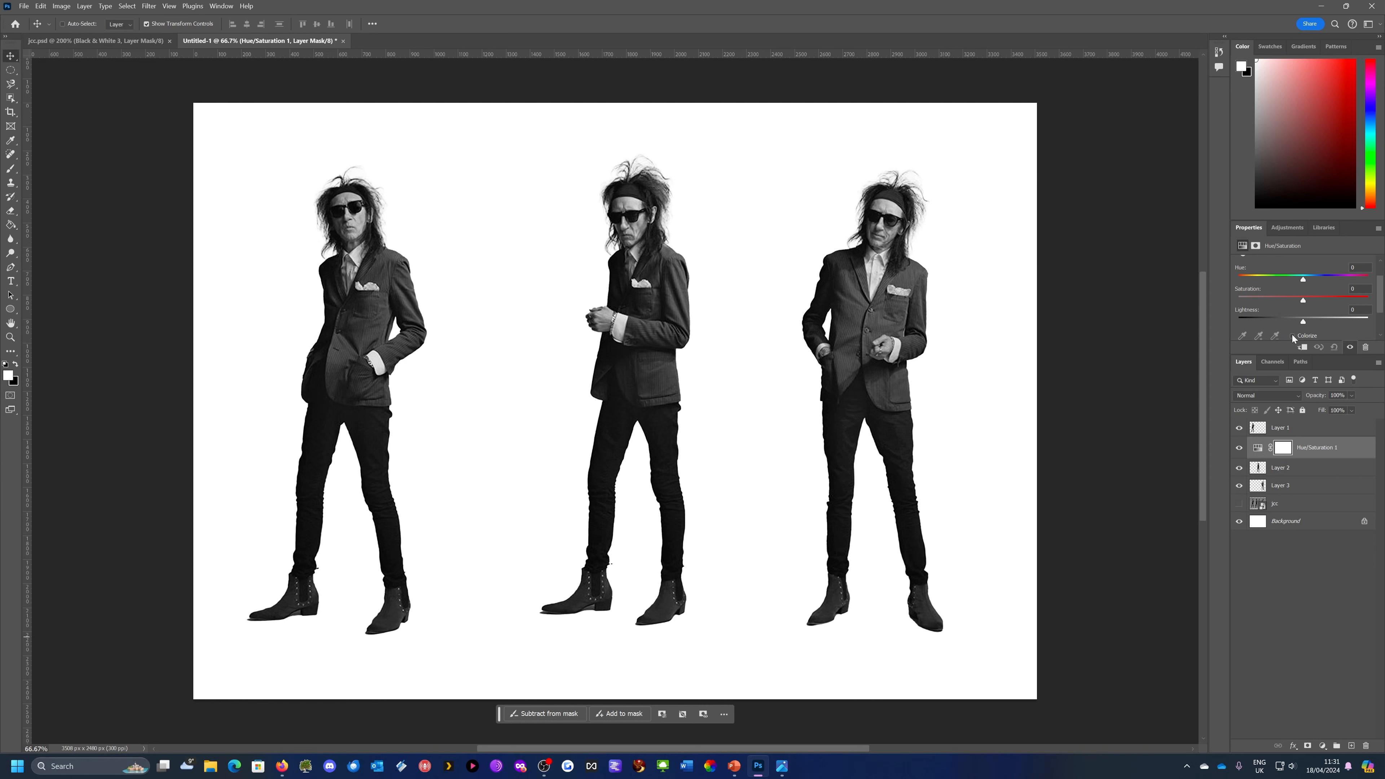
{"action": "left_click", "coordinate": [1291, 336]}
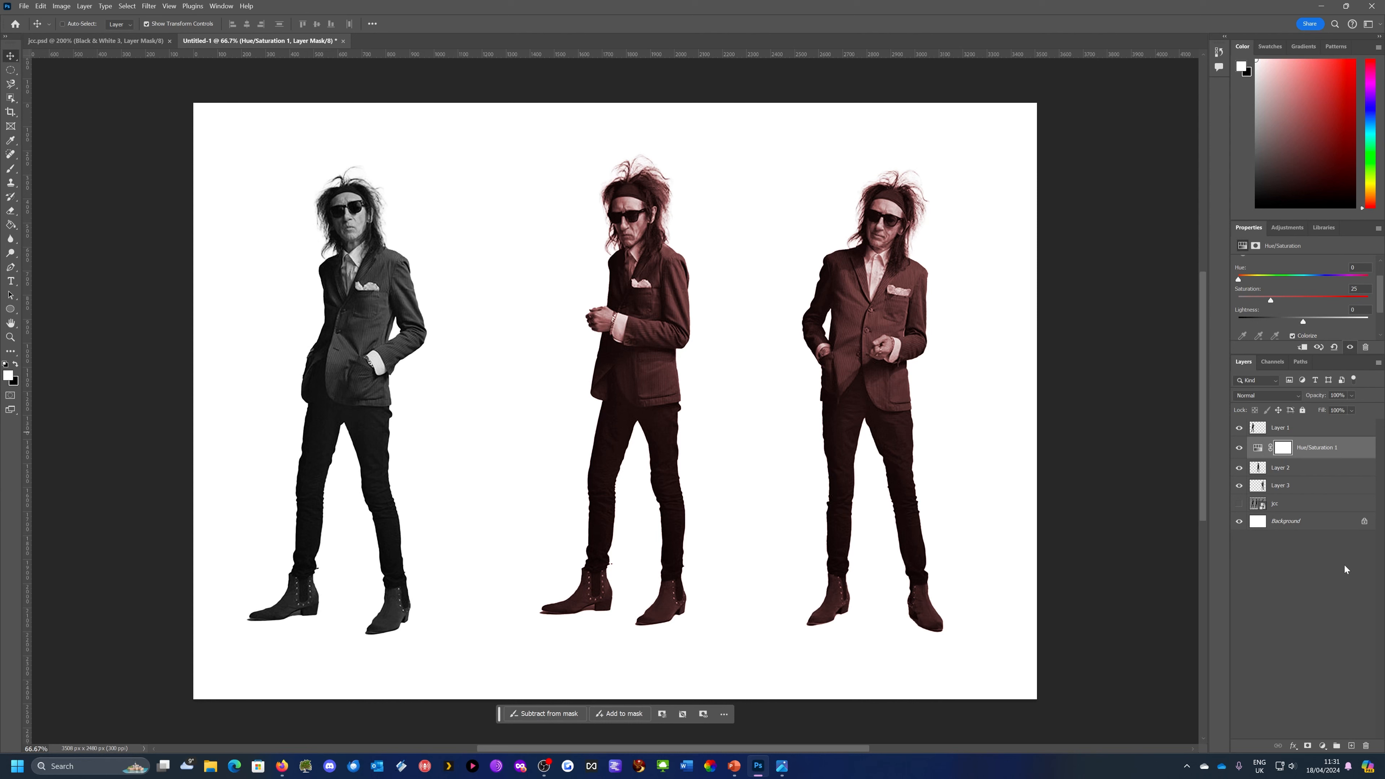
{"action": "left_click", "coordinate": [1239, 485]}
{"action": "left_click", "coordinate": [1239, 486]}
{"action": "left_click", "coordinate": [1302, 348]}
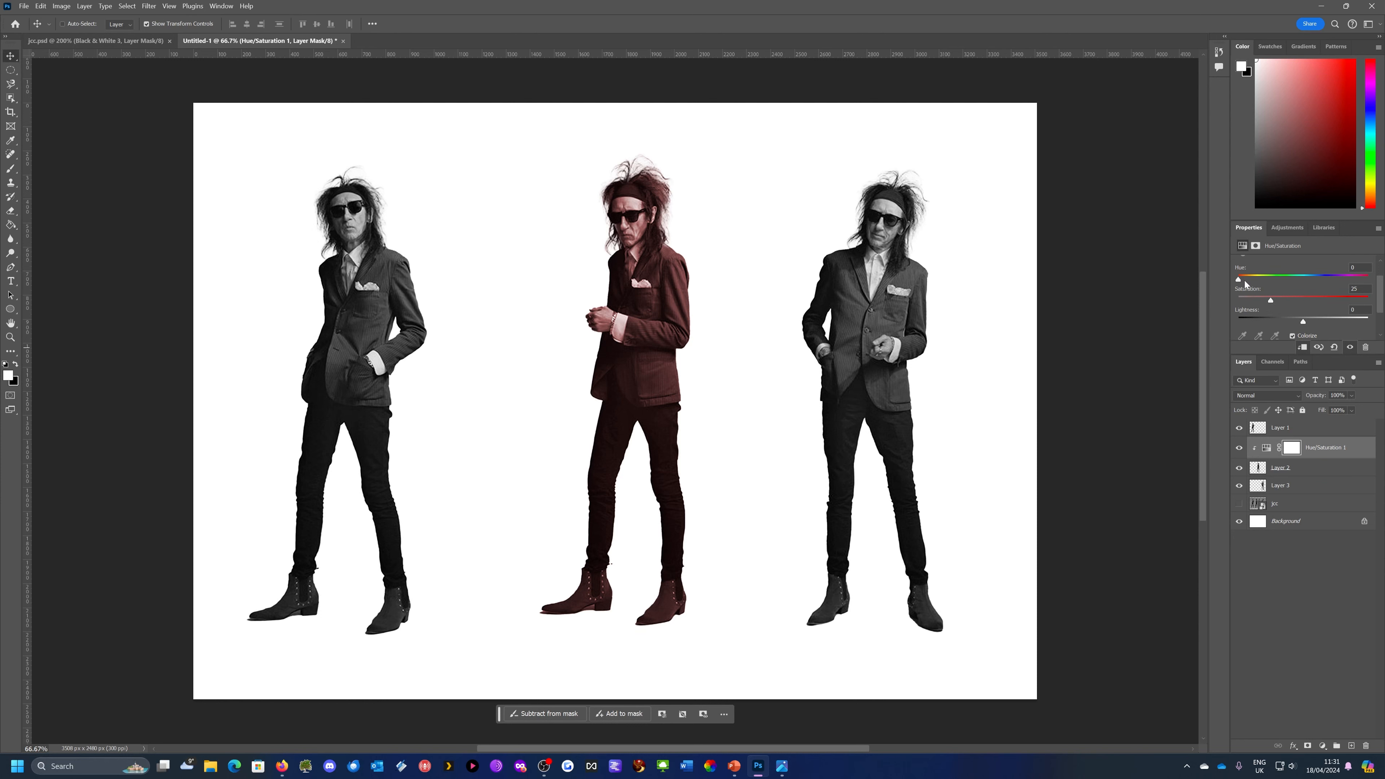
{"action": "left_click_drag", "start_coordinate": [1239, 279], "coordinate": [1286, 285]}
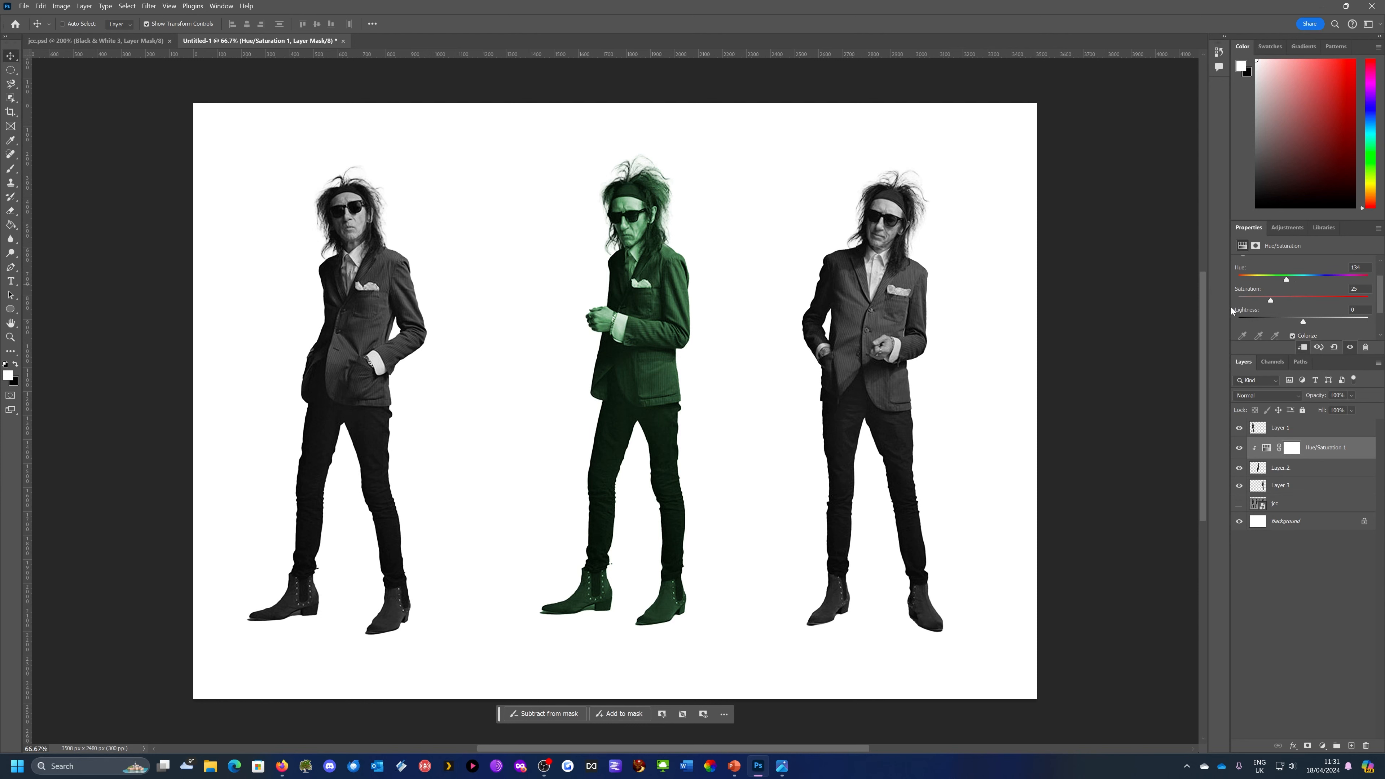
Examine the tint setting of the Black & White 2 adjustment in jcc.psd, and return to Untitled-1
{"action": "left_click", "coordinate": [85, 44]}
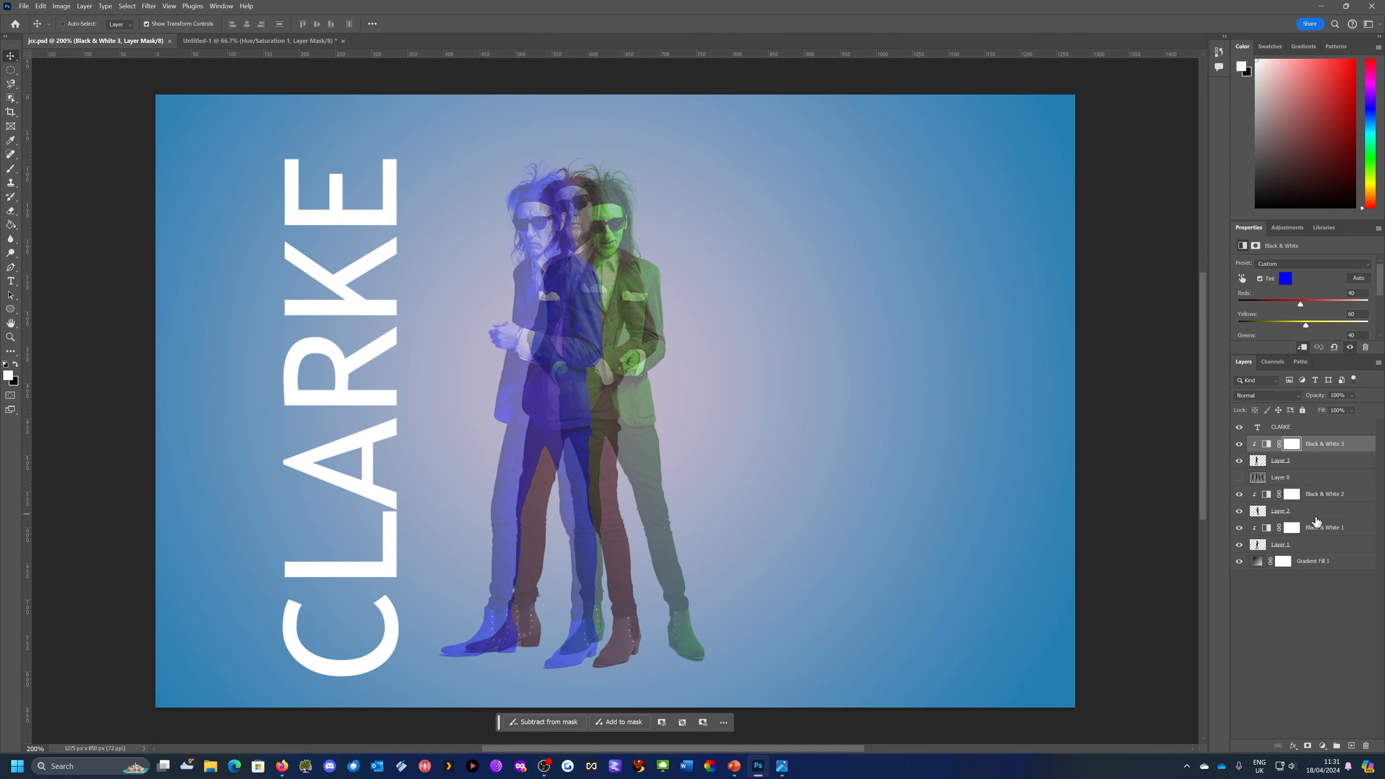
{"action": "left_click", "coordinate": [1268, 498]}
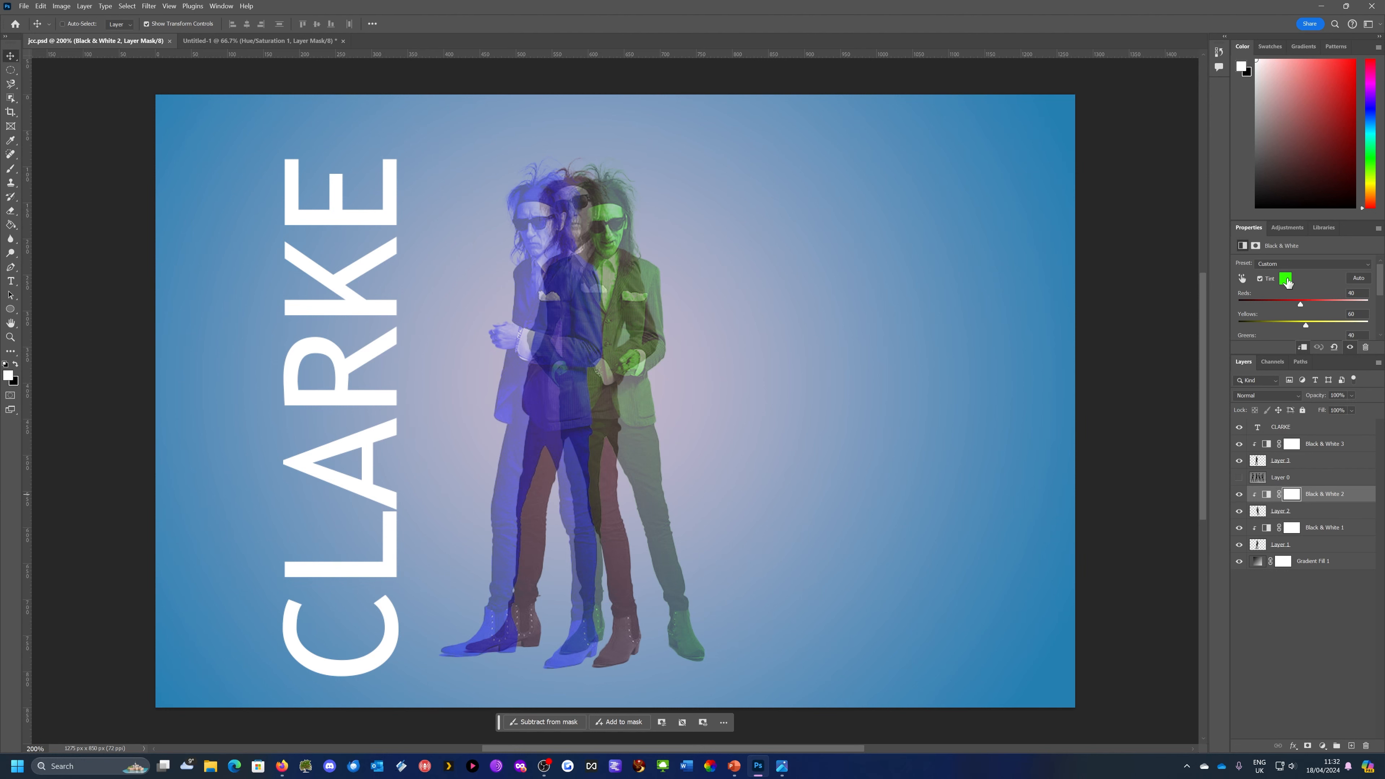
{"action": "left_click", "coordinate": [227, 38]}
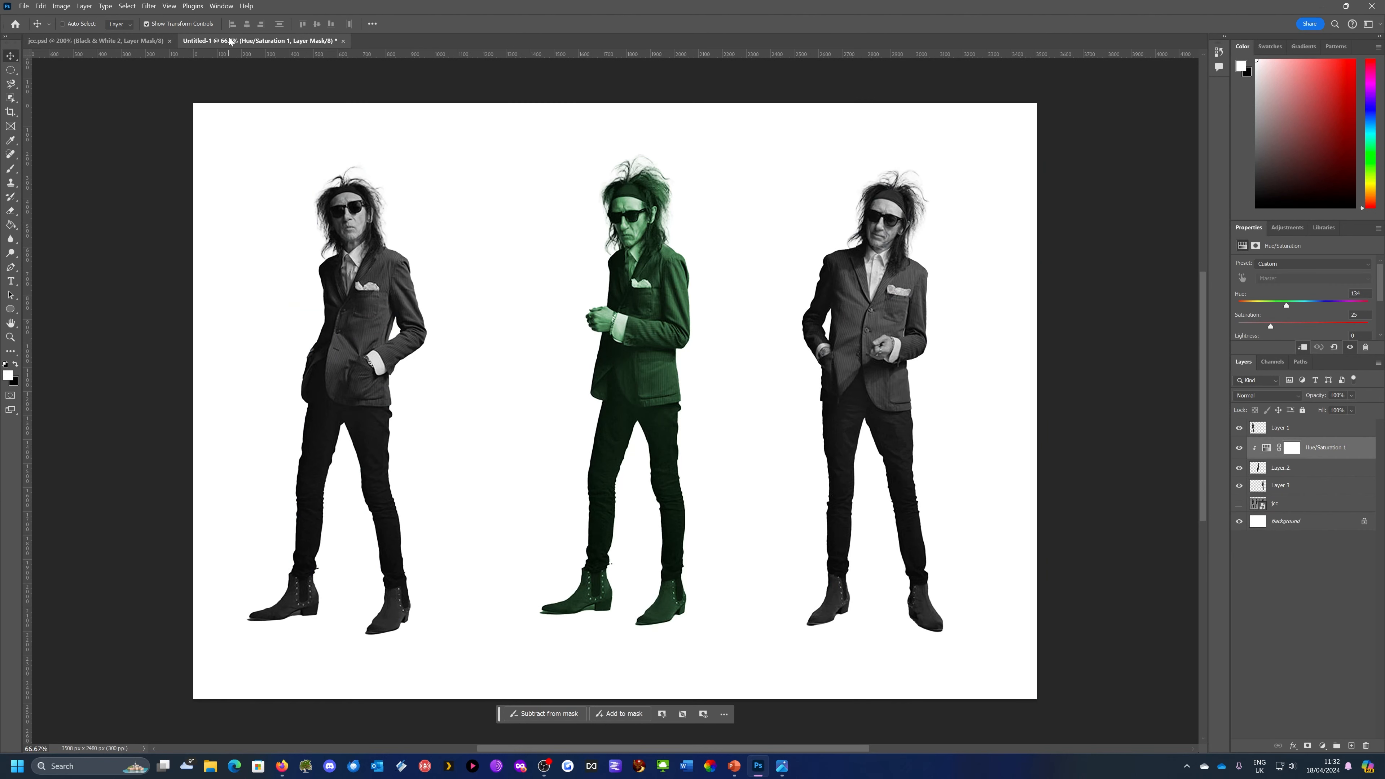
Add a Hue/Saturation adjustment clipped to Layer 3 only, with Colorize on
{"action": "left_click", "coordinate": [1306, 486]}
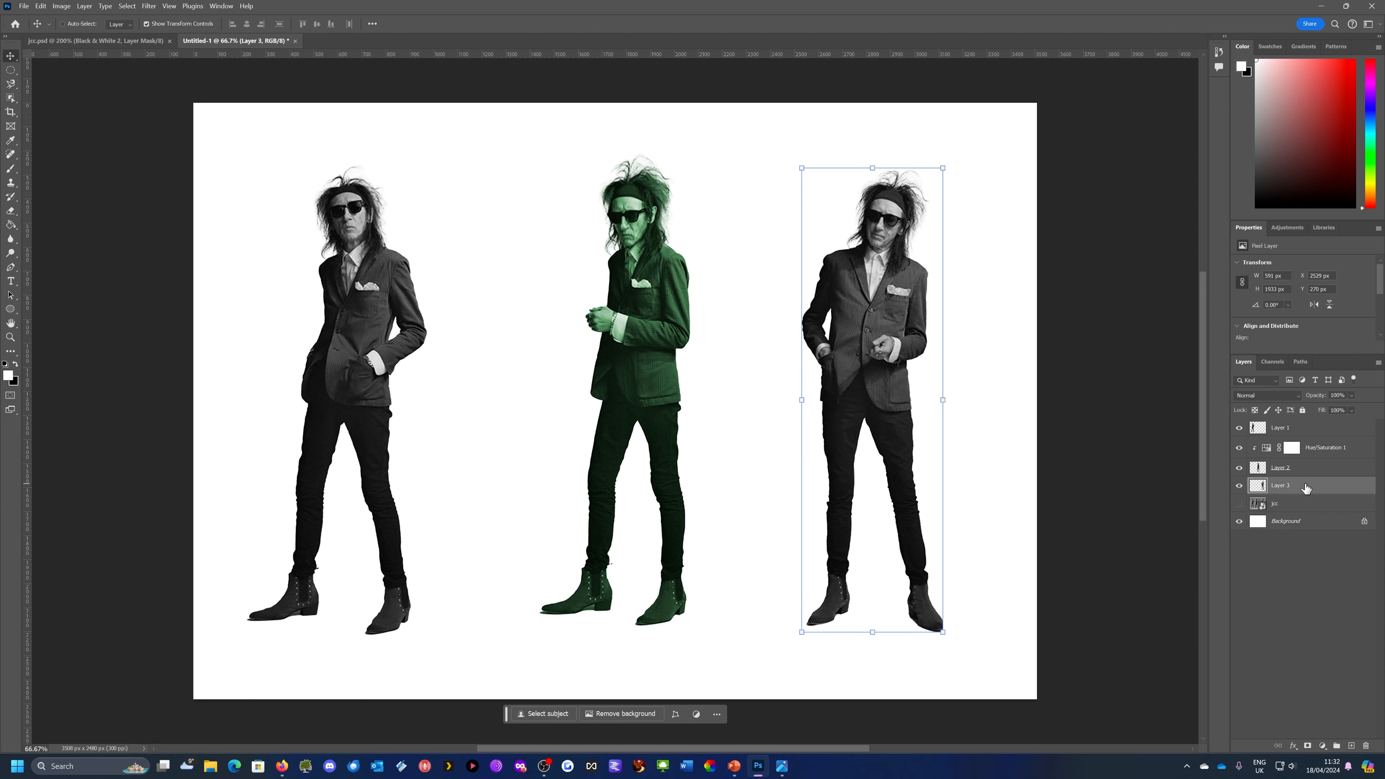
{"action": "left_click", "coordinate": [1323, 747]}
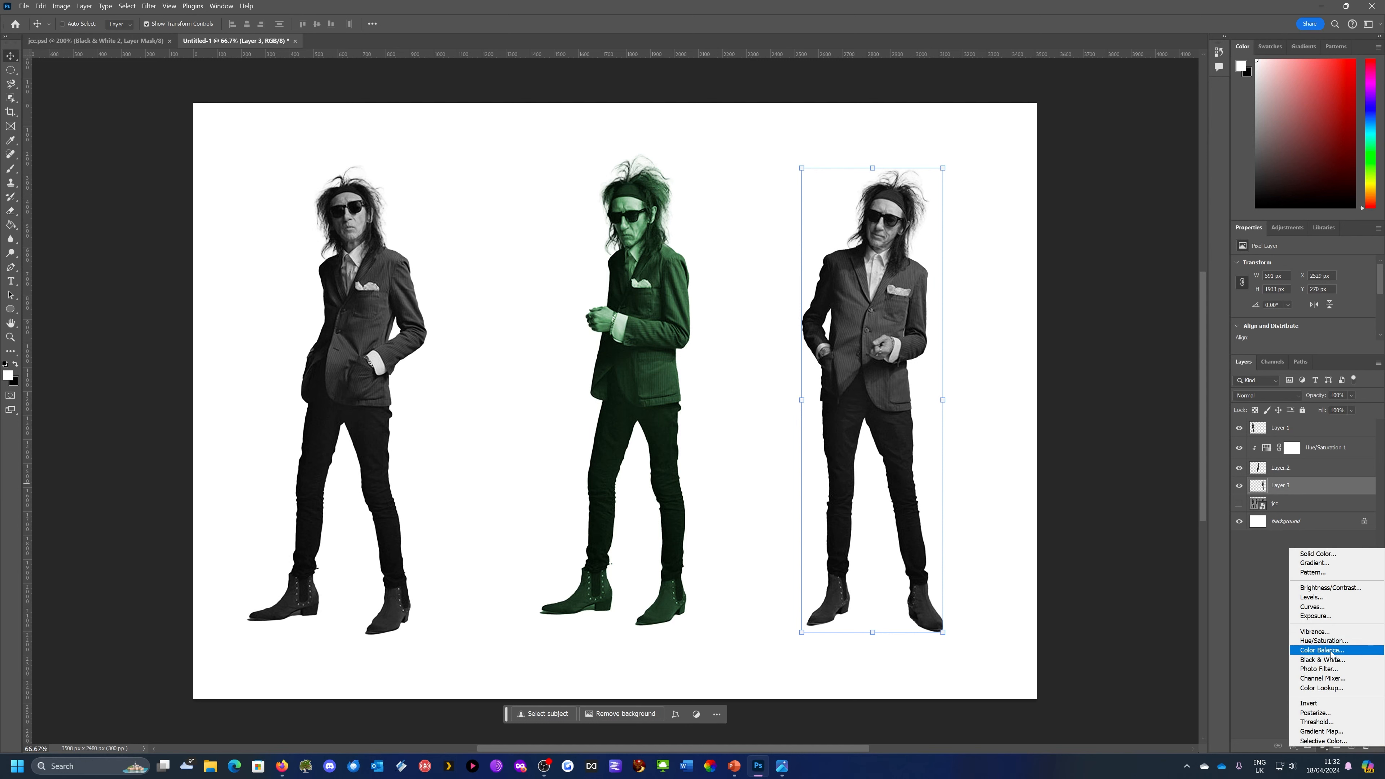
{"action": "left_click", "coordinate": [1325, 640]}
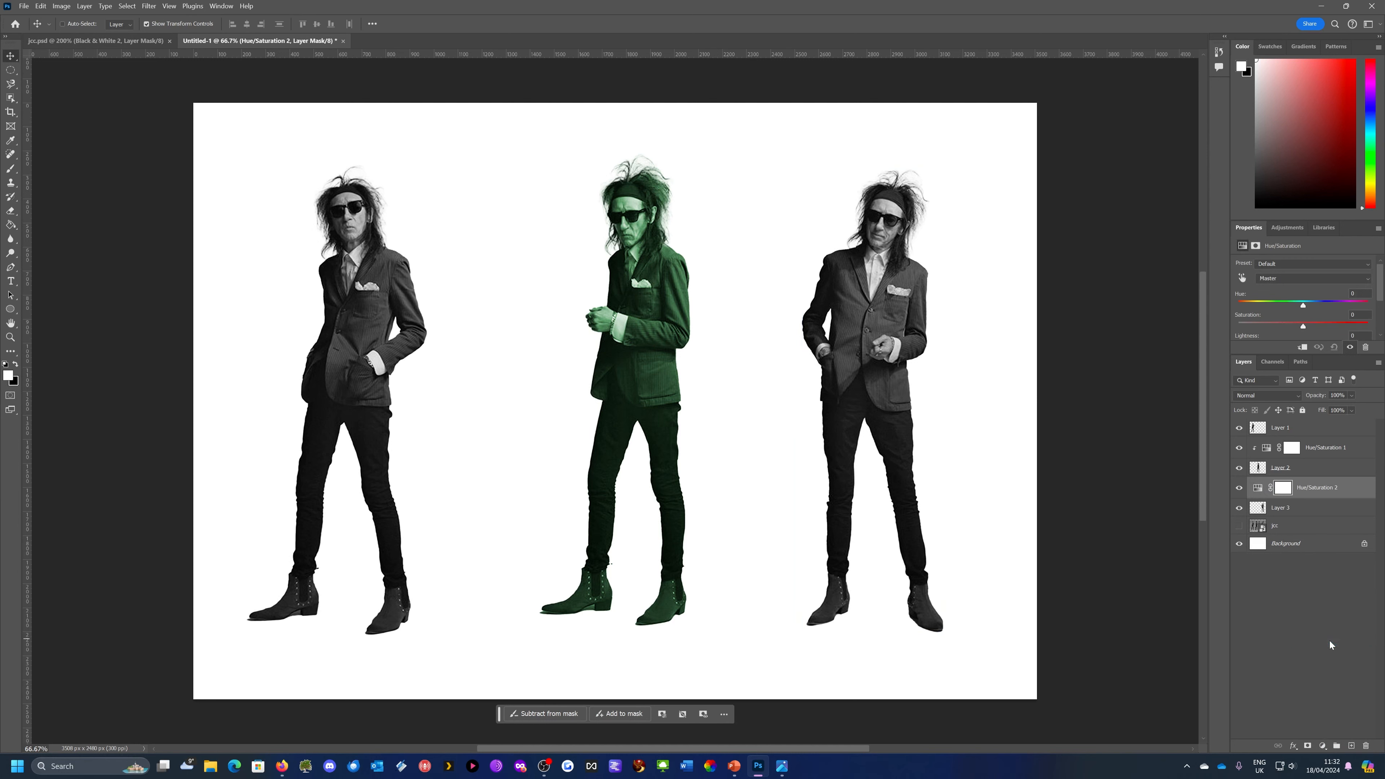
{"action": "left_click", "coordinate": [1304, 347]}
{"action": "left_click_drag", "start_coordinate": [1304, 305], "coordinate": [1307, 305]}
{"action": "left_click_drag", "start_coordinate": [1308, 314], "coordinate": [1356, 320]}
{"action": "scroll", "coordinate": [1305, 314], "scroll_direction": "down", "scroll_amount": 2}
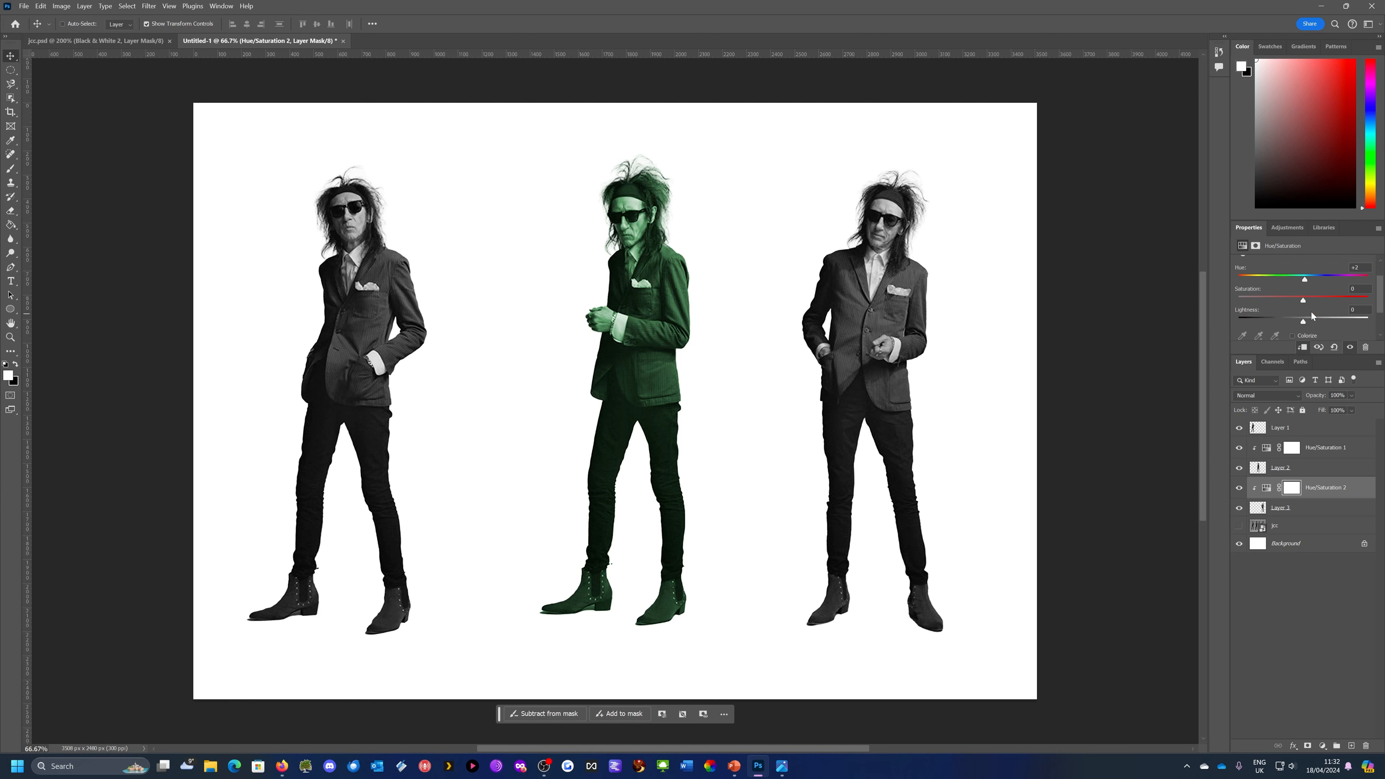
{"action": "left_click", "coordinate": [1292, 336]}
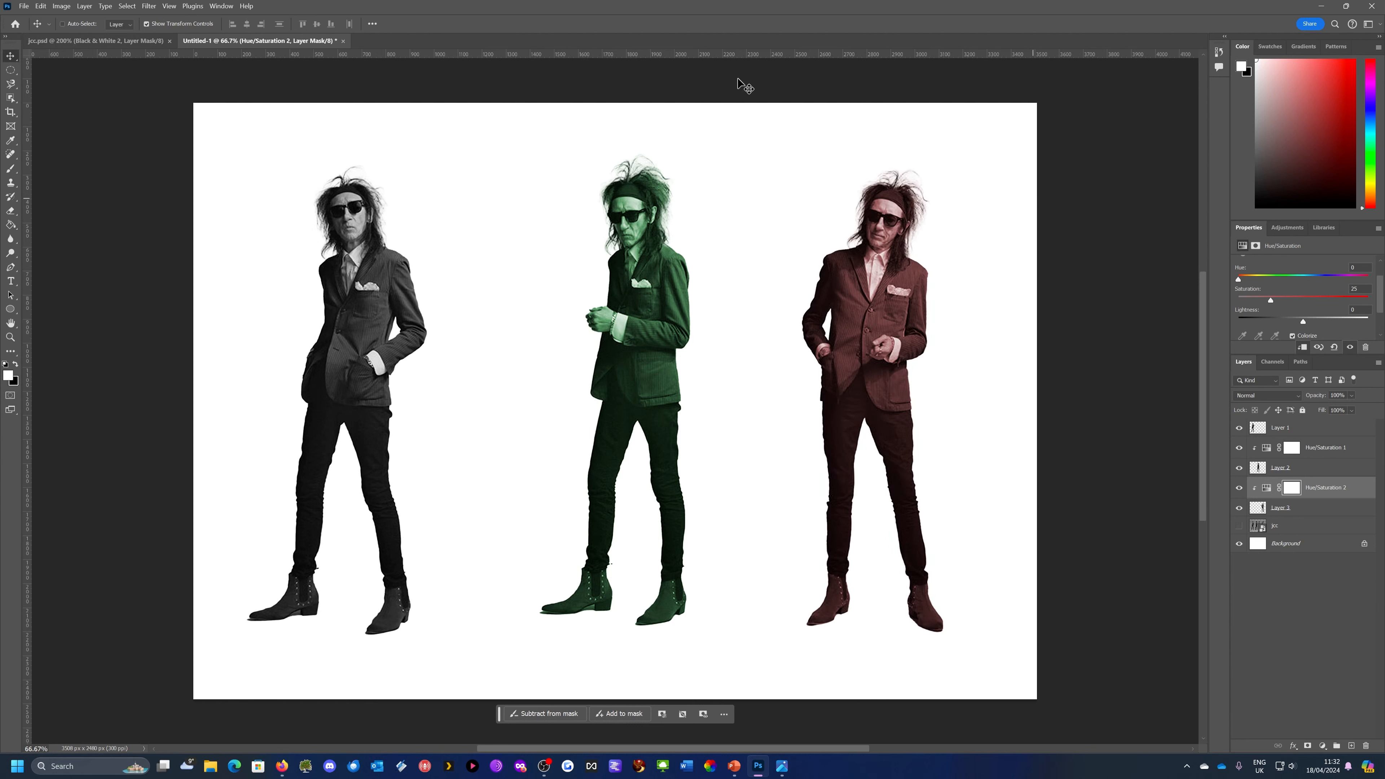
Check the reference poster in the image viewer, return to Photoshop and raise the saturation of the rightmost man's Hue/Saturation adjustment
{"action": "left_click", "coordinate": [782, 766]}
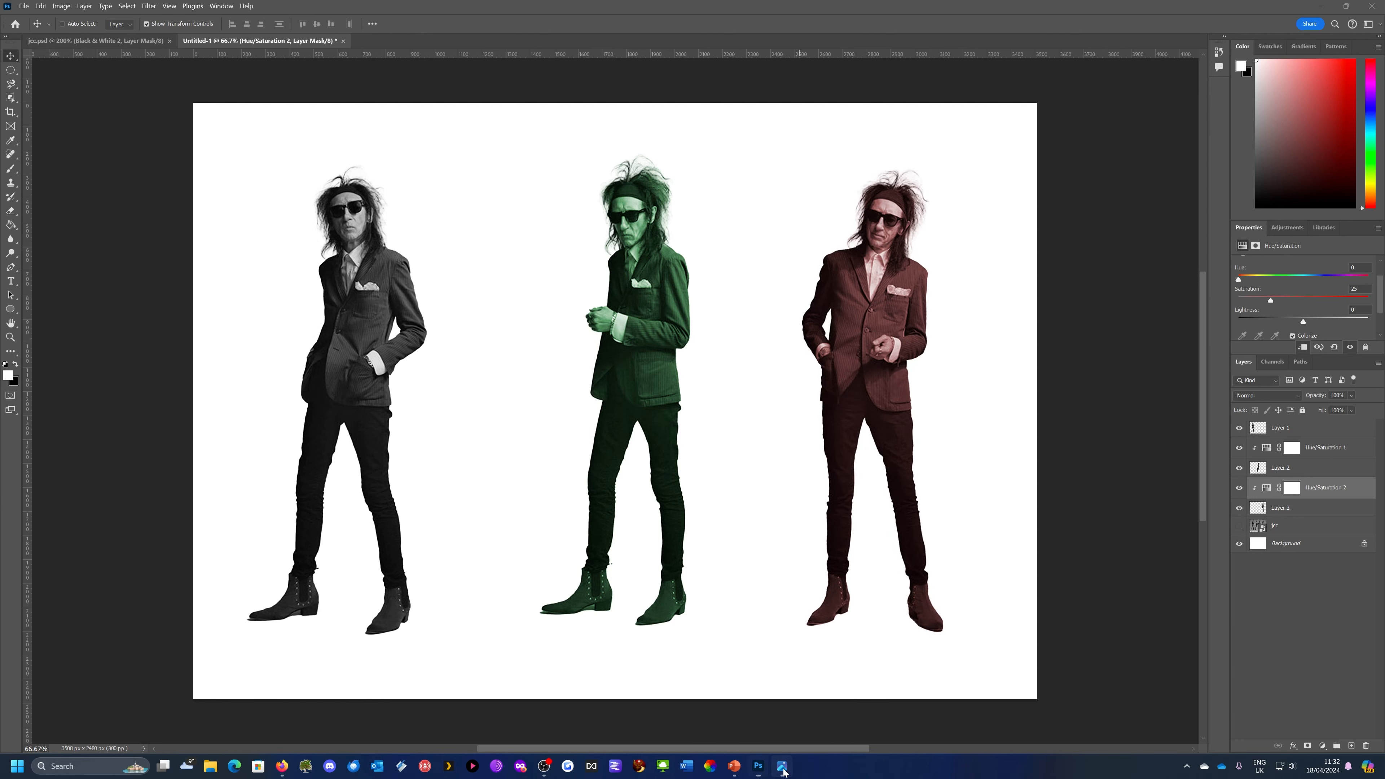
{"action": "left_click", "coordinate": [758, 766]}
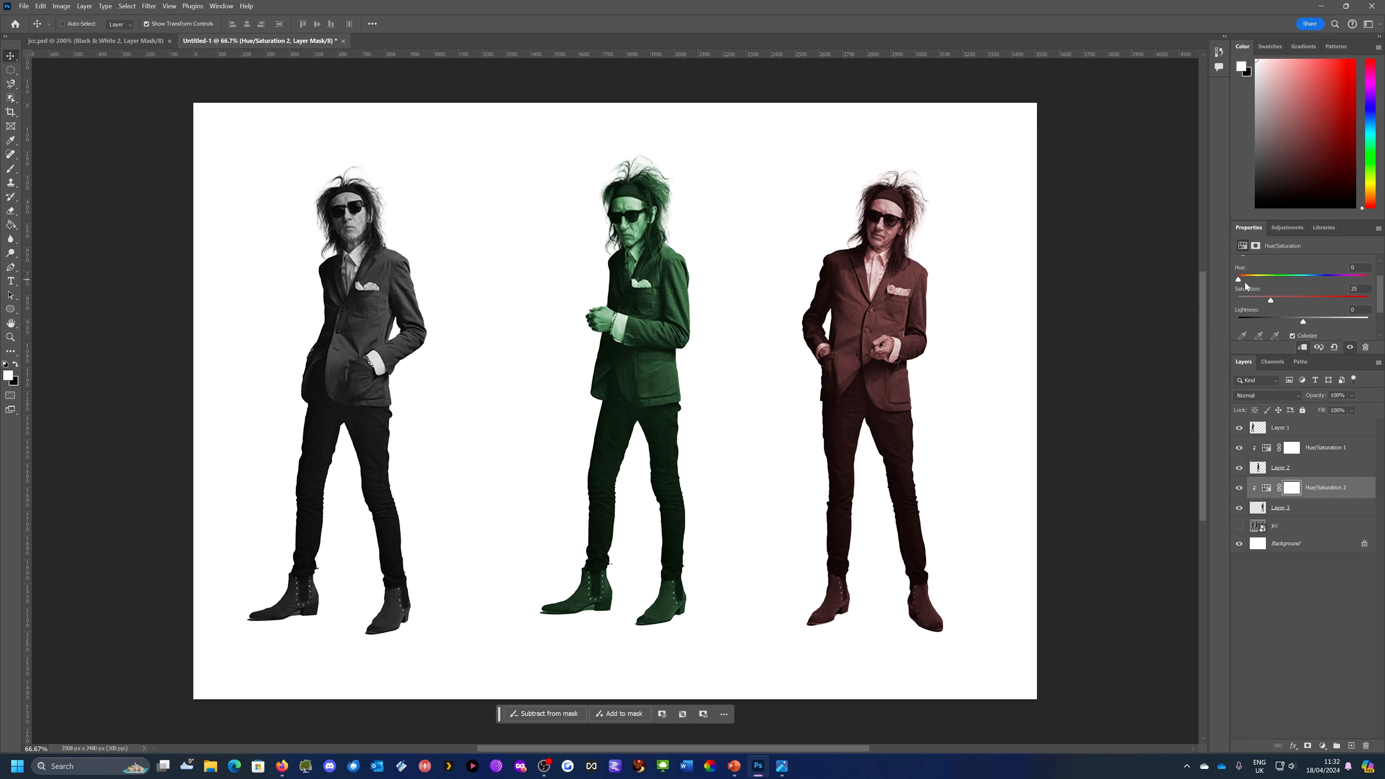
{"action": "mouse_move", "coordinate": [1268, 299]}
{"action": "left_mouse_down"}
{"action": "mouse_move", "coordinate": [1307, 300]}
{"action": "mouse_move", "coordinate": [1261, 299]}
{"action": "mouse_move", "coordinate": [1280, 299]}
{"action": "left_mouse_up"}
Rename the rightmost man's layer pink, the middle man's layer green and the leftmost man's layer blue
{"action": "double_click", "coordinate": [1280, 508]}
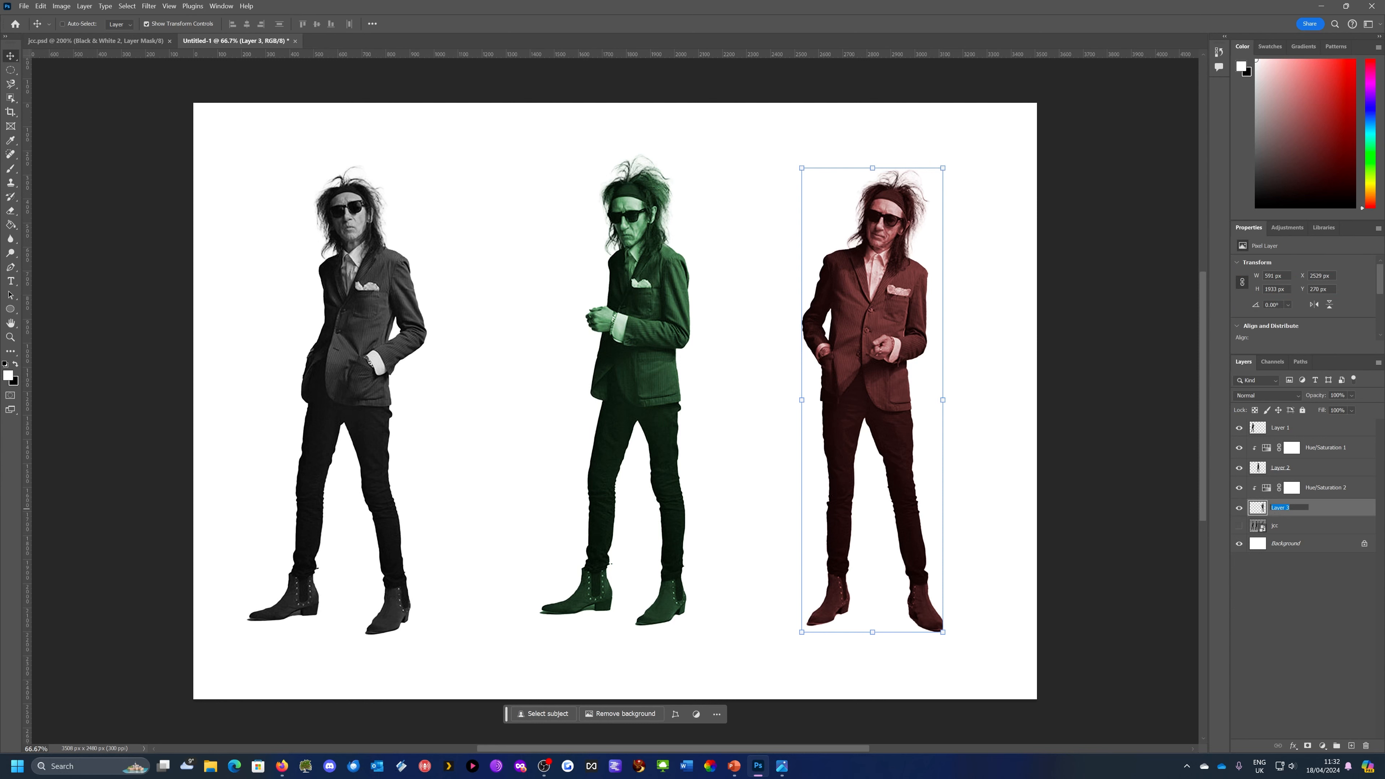
{"action": "type", "text": "pink"}
{"action": "key", "text": "Return"}
{"action": "double_click", "coordinate": [1281, 468]}
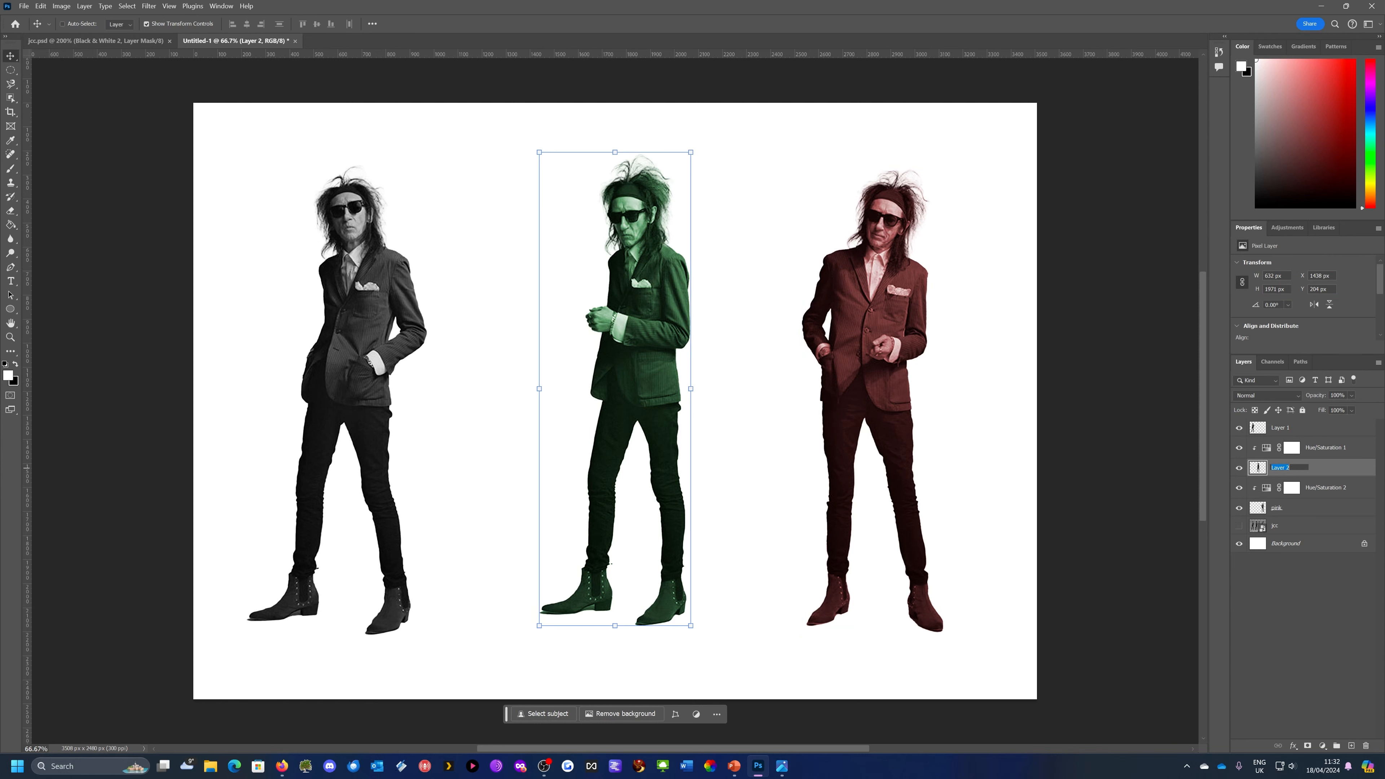
{"action": "type", "text": "green"}
{"action": "key", "text": "Return"}
{"action": "double_click", "coordinate": [1282, 429]}
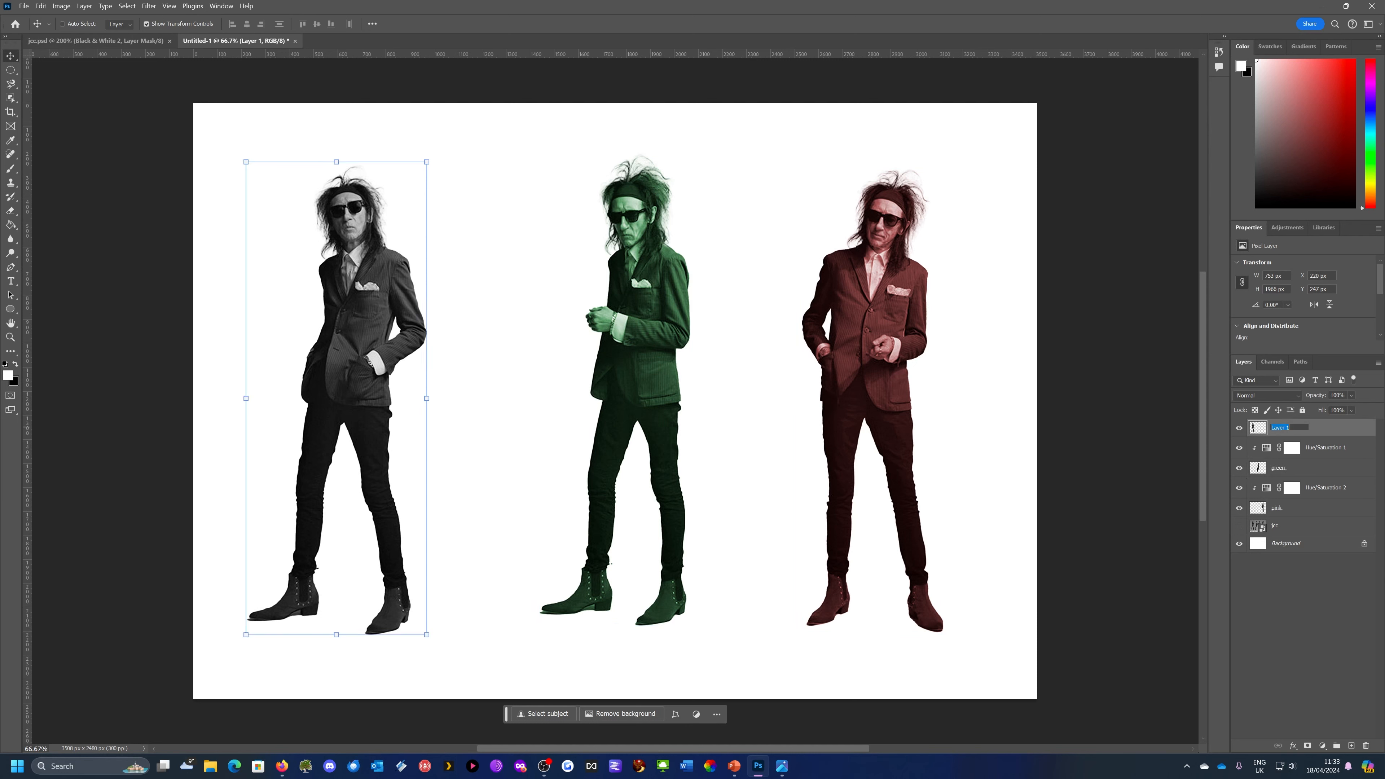
{"action": "type", "text": "blue"}
{"action": "key", "text": "Return"}
Check jcc.psd again, return to Untitled-1 and add a Black & White adjustment with Tint on, clipped to the blue layer only
{"action": "left_click", "coordinate": [67, 40]}
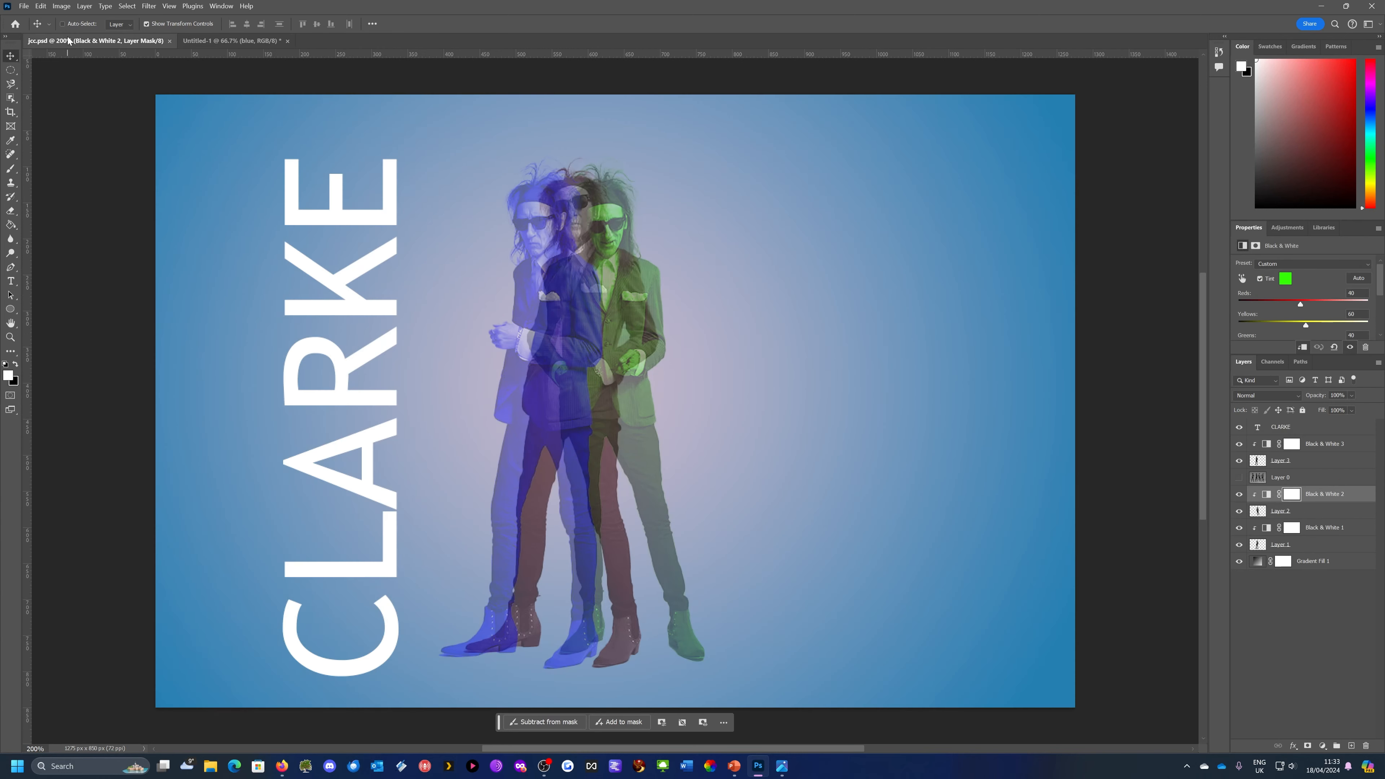
{"action": "left_click", "coordinate": [206, 40]}
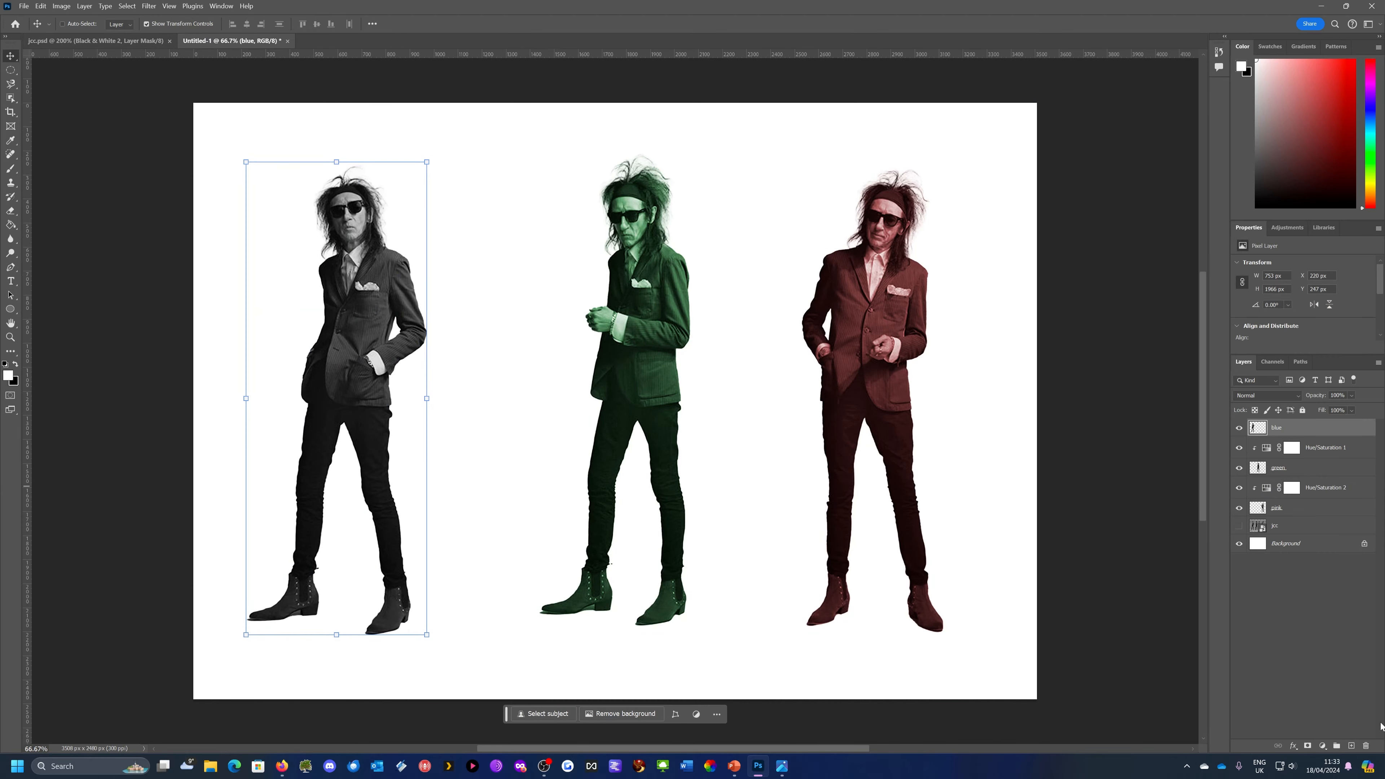
{"action": "left_click", "coordinate": [1322, 748]}
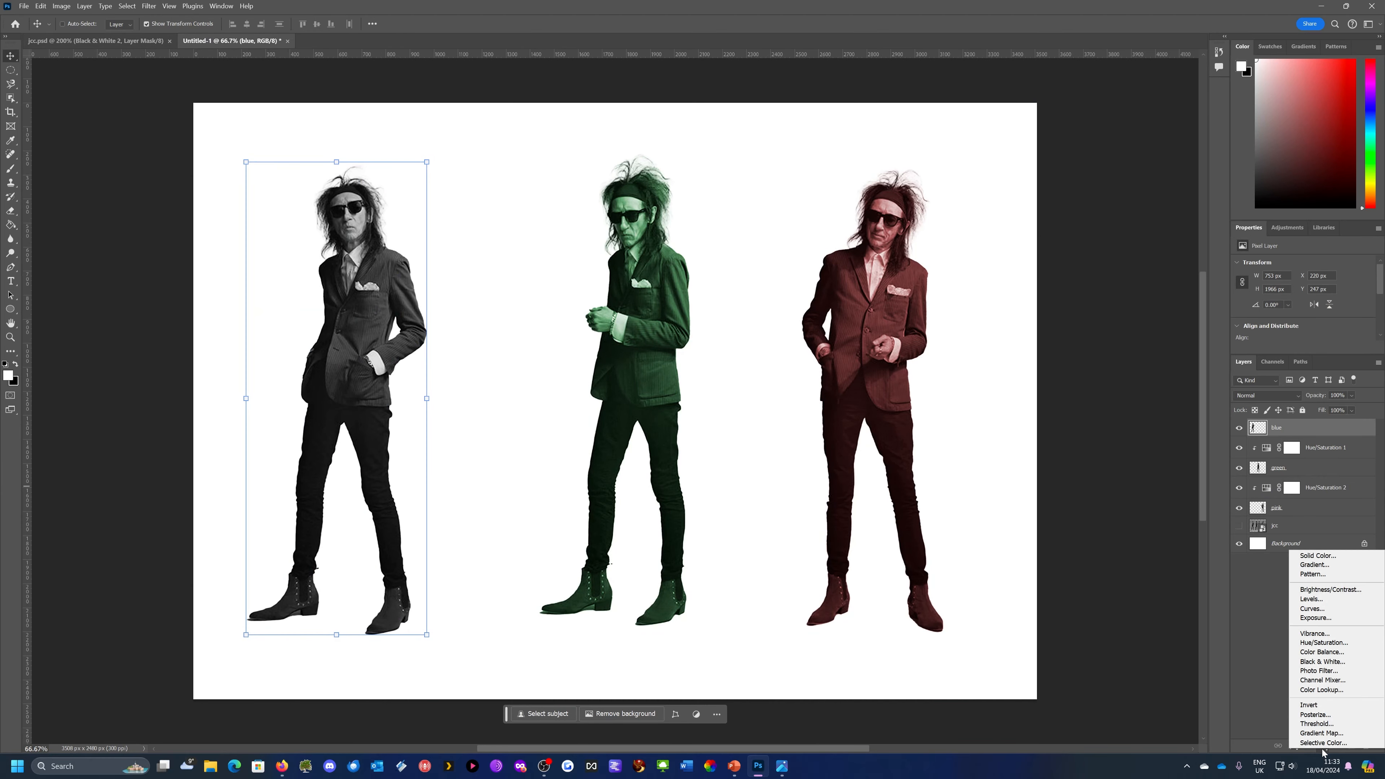
{"action": "left_click", "coordinate": [1322, 662]}
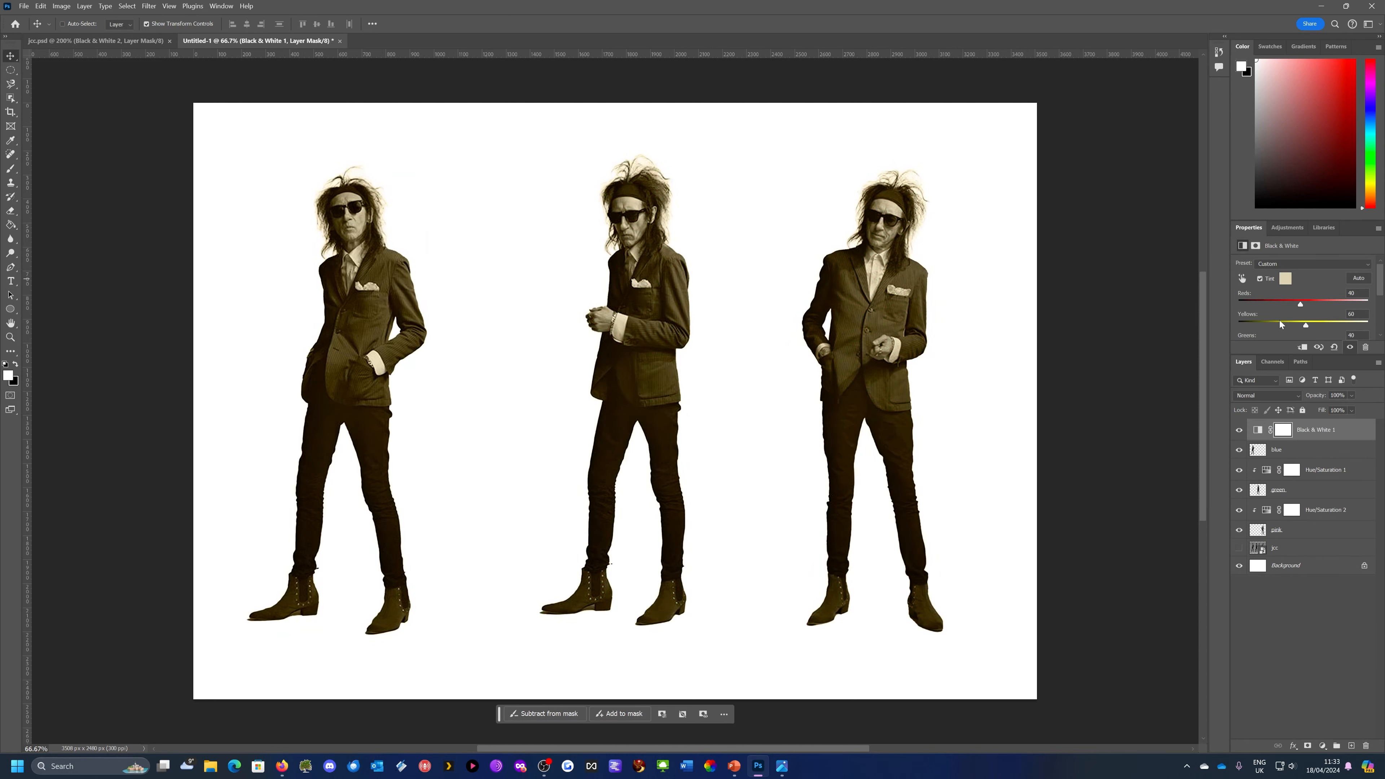
{"action": "left_click", "coordinate": [1302, 347]}
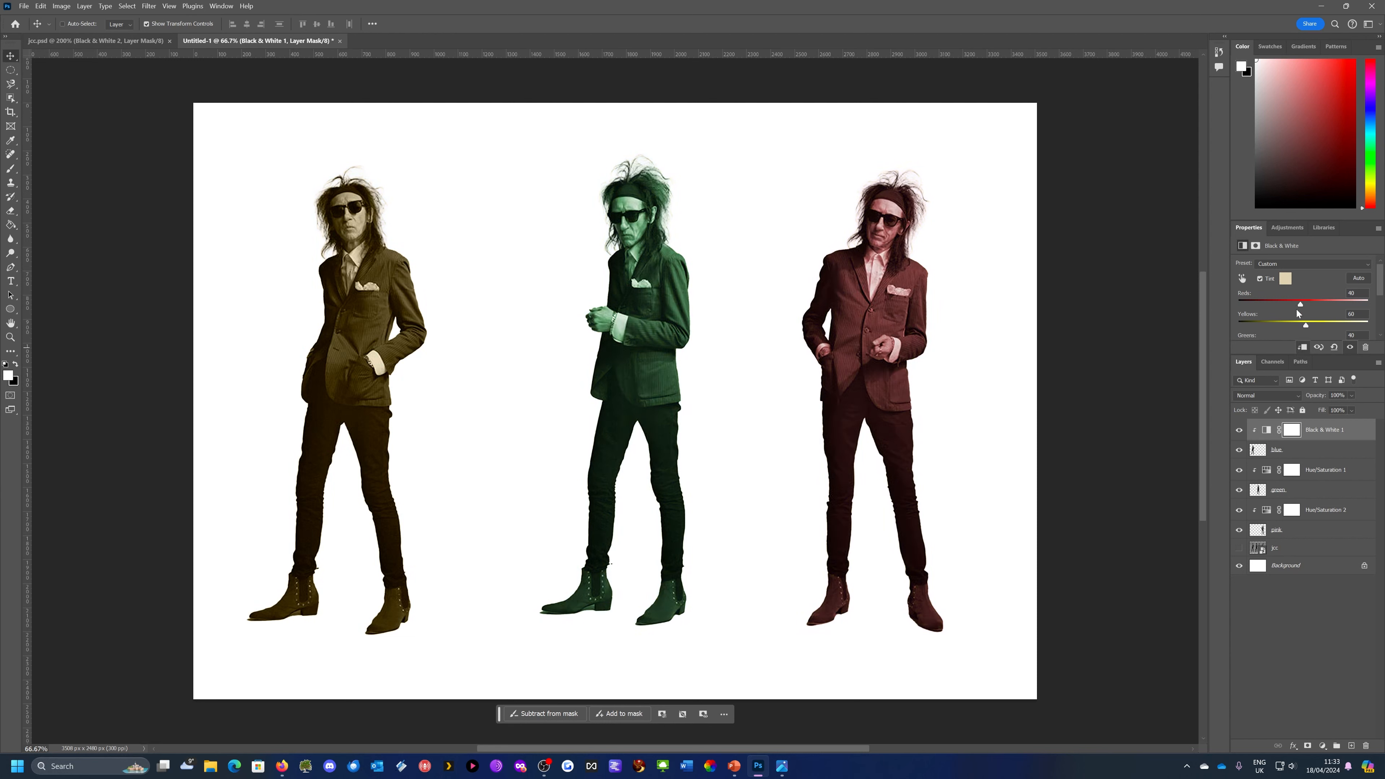
Set the Black & White 1 adjustment's reds to -54, yellows to -67, greens to -108 and cyans to 300
{"action": "scroll", "coordinate": [1313, 316], "scroll_direction": "down", "scroll_amount": 1}
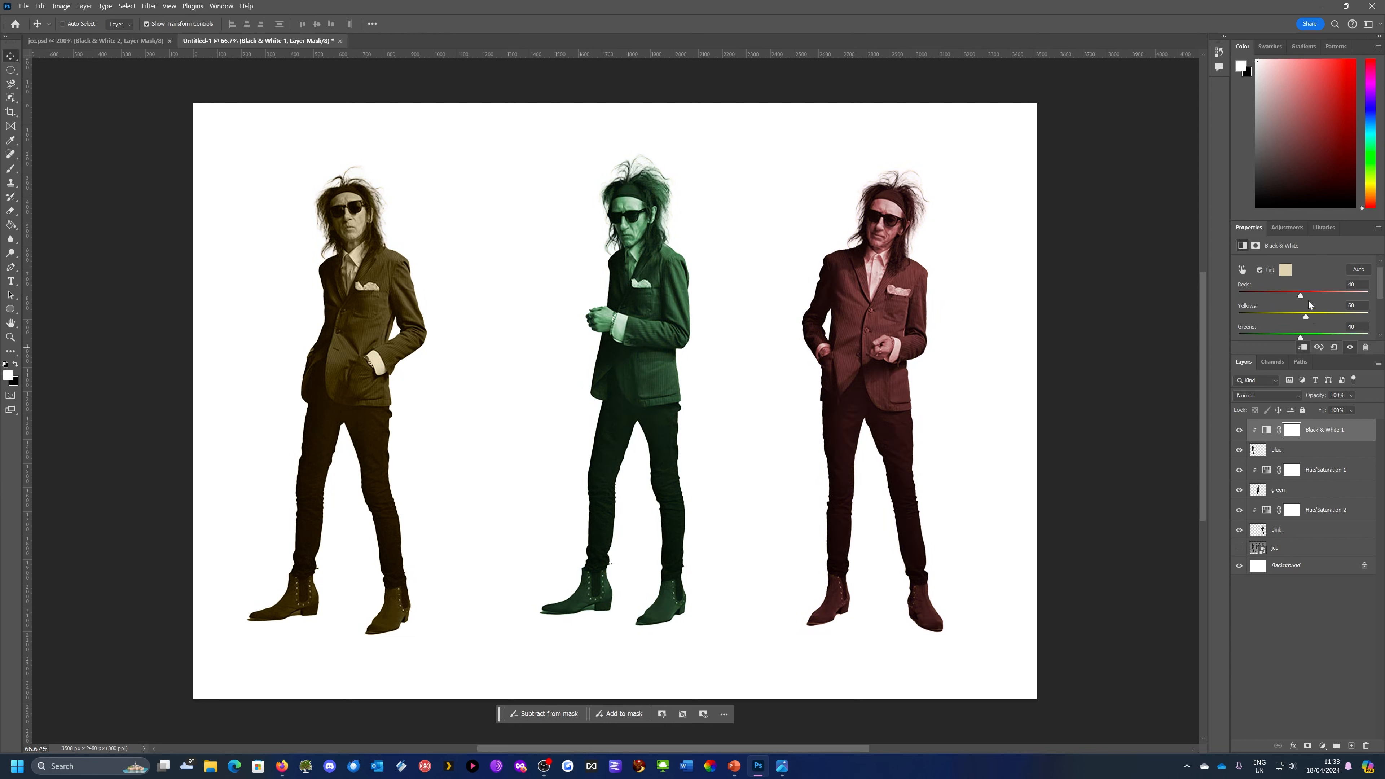
{"action": "scroll", "coordinate": [1308, 318], "scroll_direction": "down", "scroll_amount": 4}
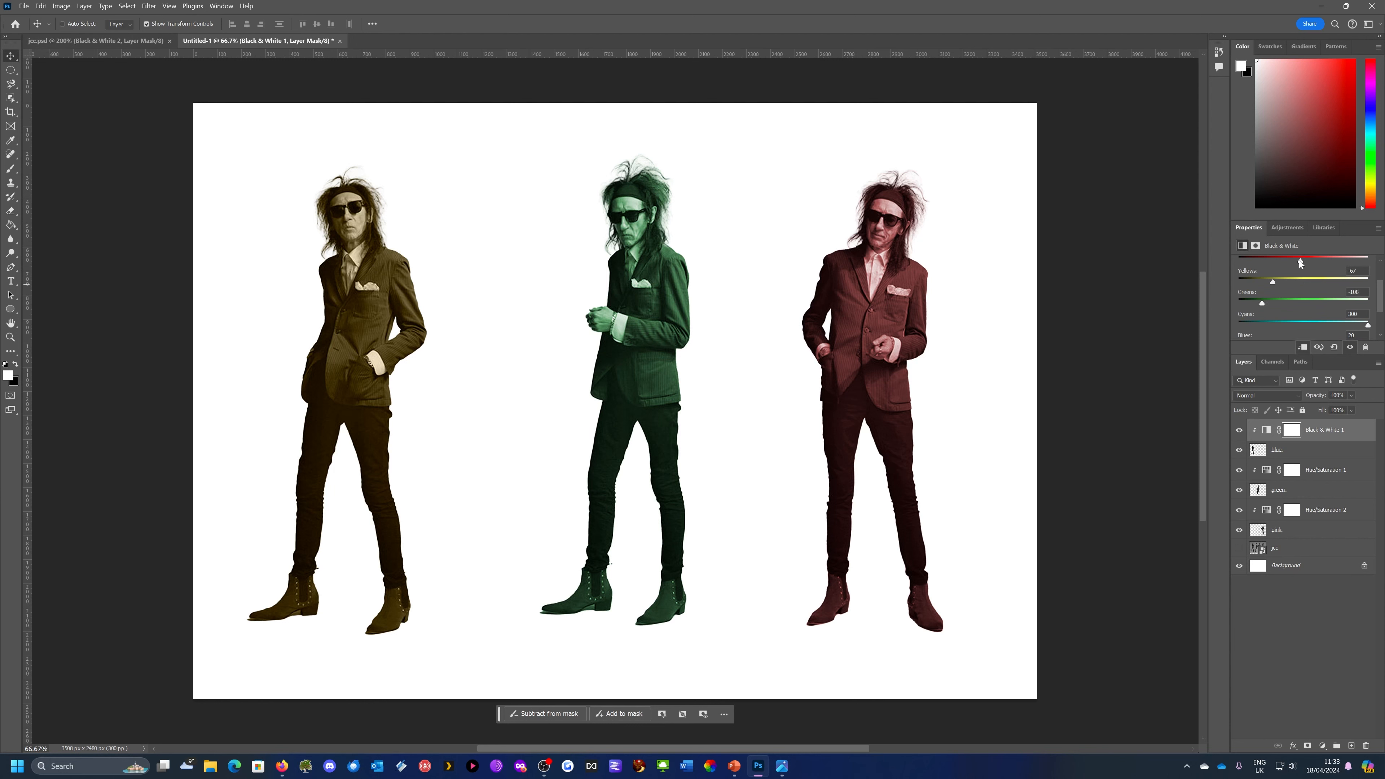
{"action": "scroll", "coordinate": [1283, 284], "scroll_direction": "up", "scroll_amount": 4}
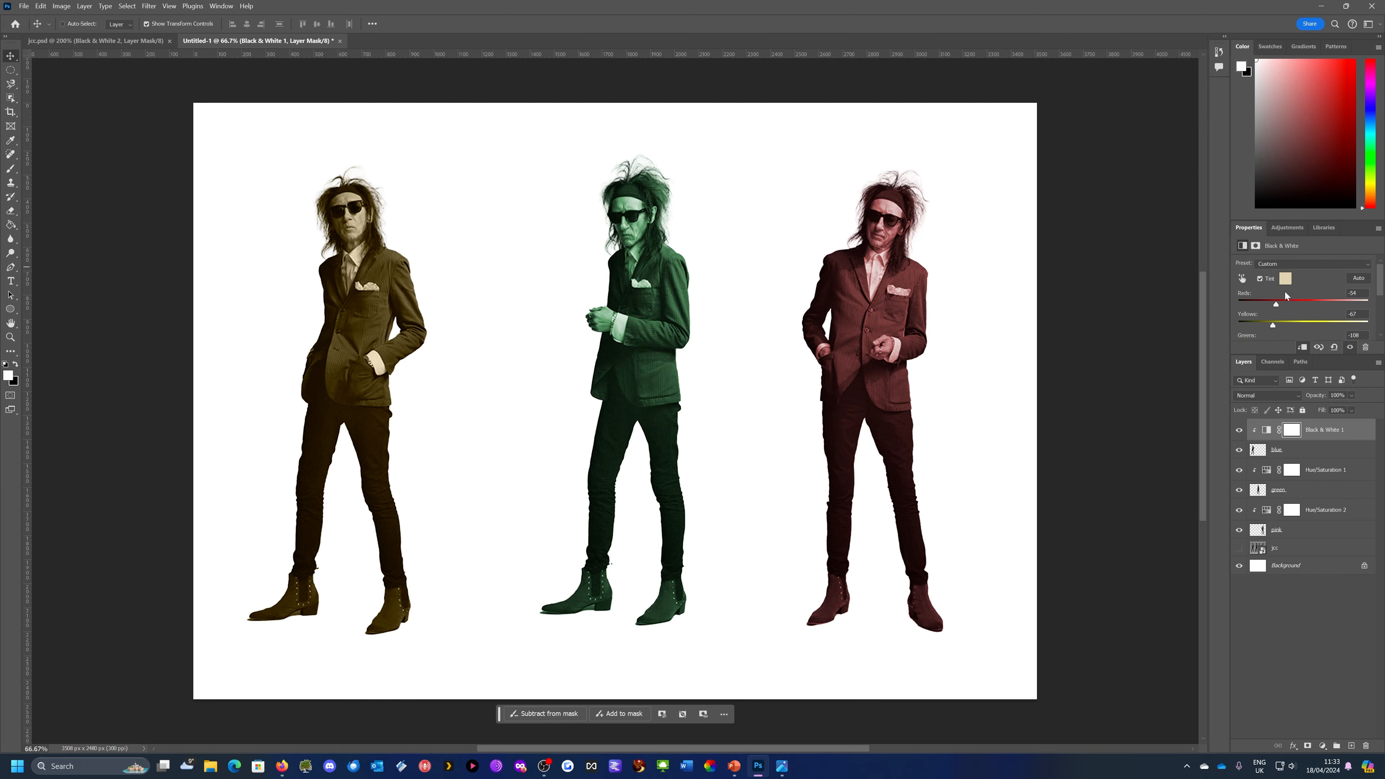
Set the Black & White 1 tint colour to blue 463bd9 and make the blue layer active
{"action": "left_click", "coordinate": [1285, 278]}
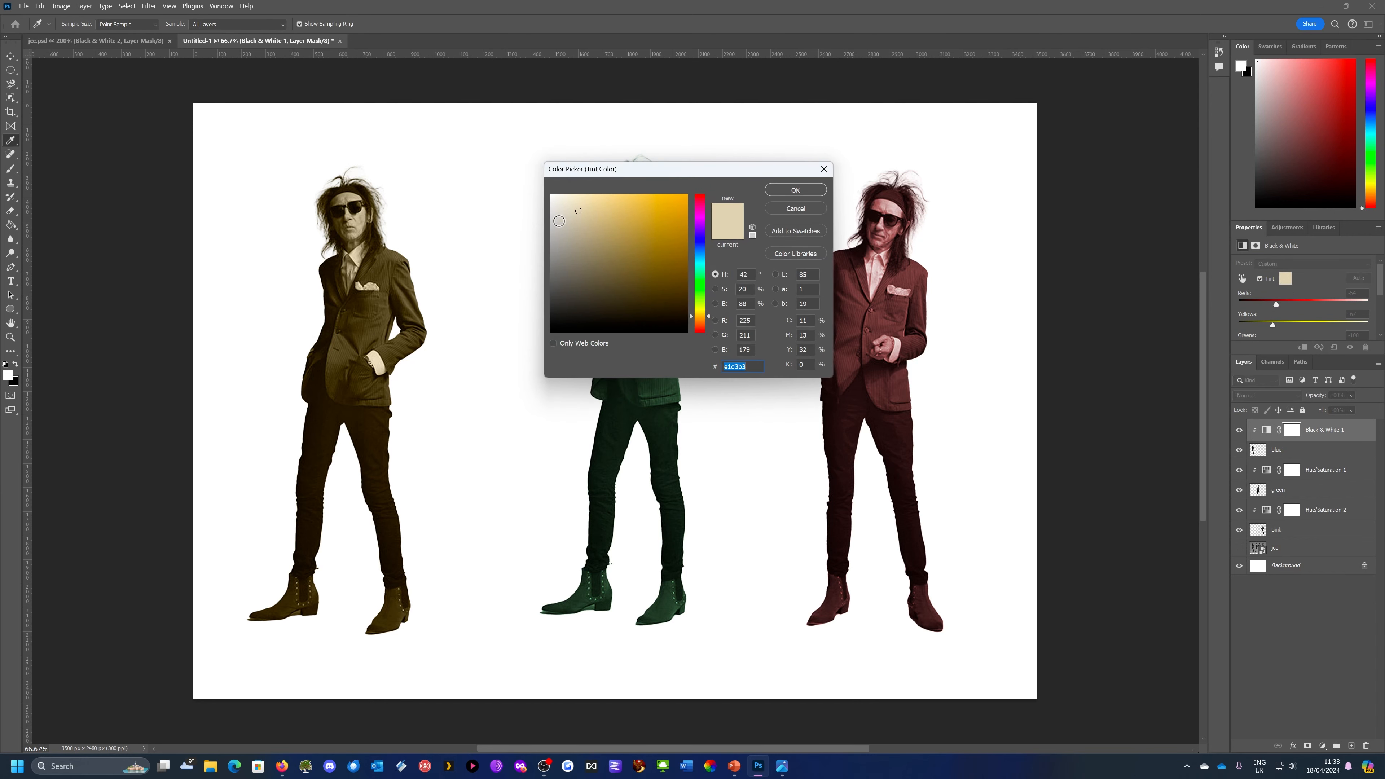
{"action": "mouse_move", "coordinate": [699, 237]}
{"action": "left_mouse_down"}
{"action": "mouse_move", "coordinate": [652, 210]}
{"action": "mouse_move", "coordinate": [667, 207]}
{"action": "mouse_move", "coordinate": [651, 215]}
{"action": "left_mouse_up"}
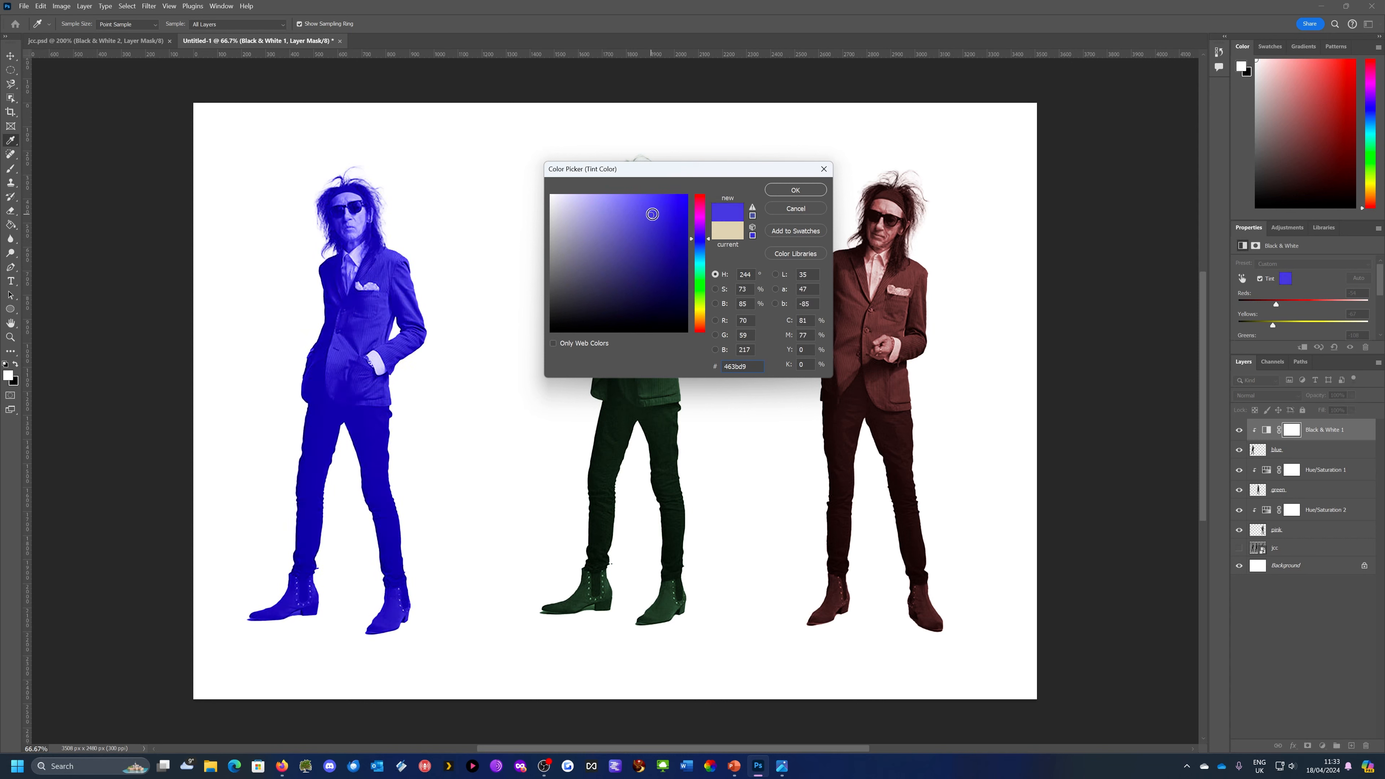
{"action": "left_click", "coordinate": [803, 189]}
{"action": "key", "text": "v"}
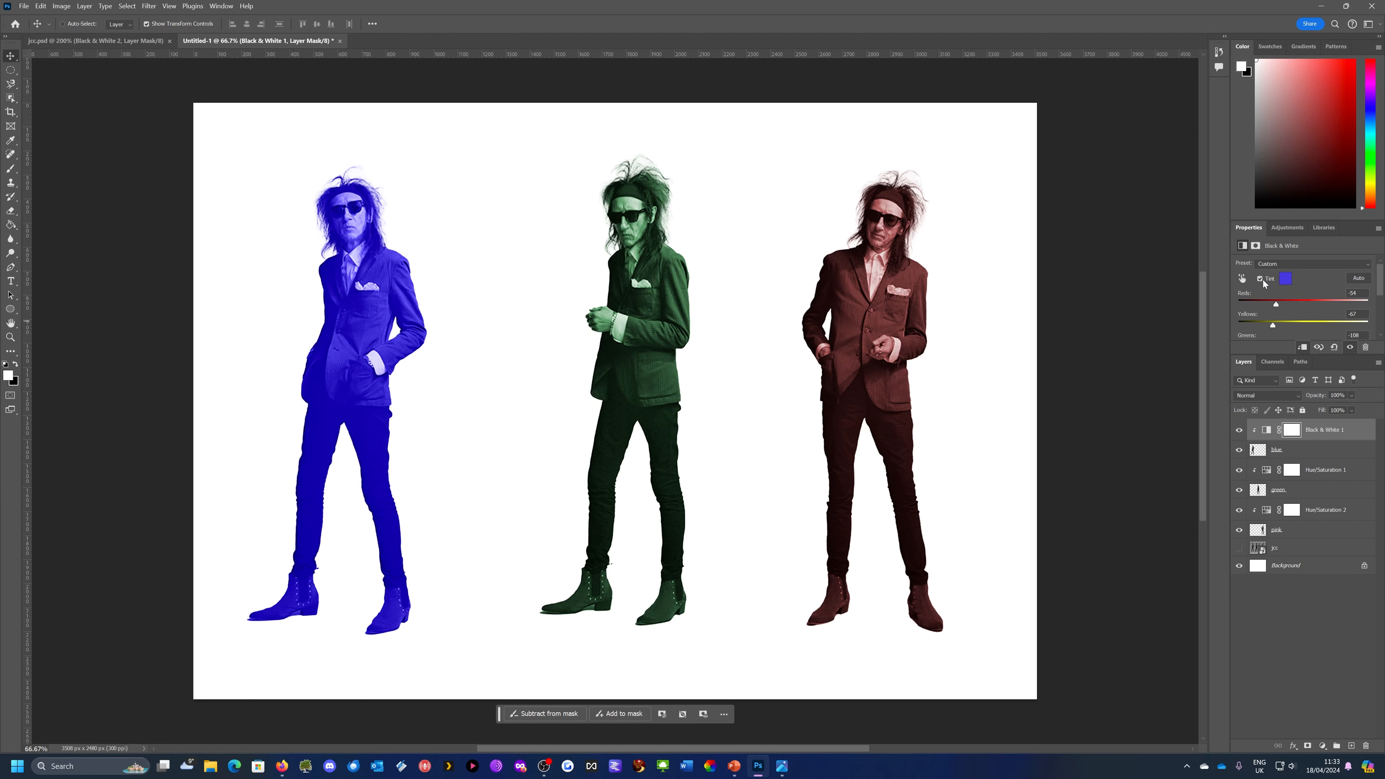
{"action": "left_click", "coordinate": [1285, 279]}
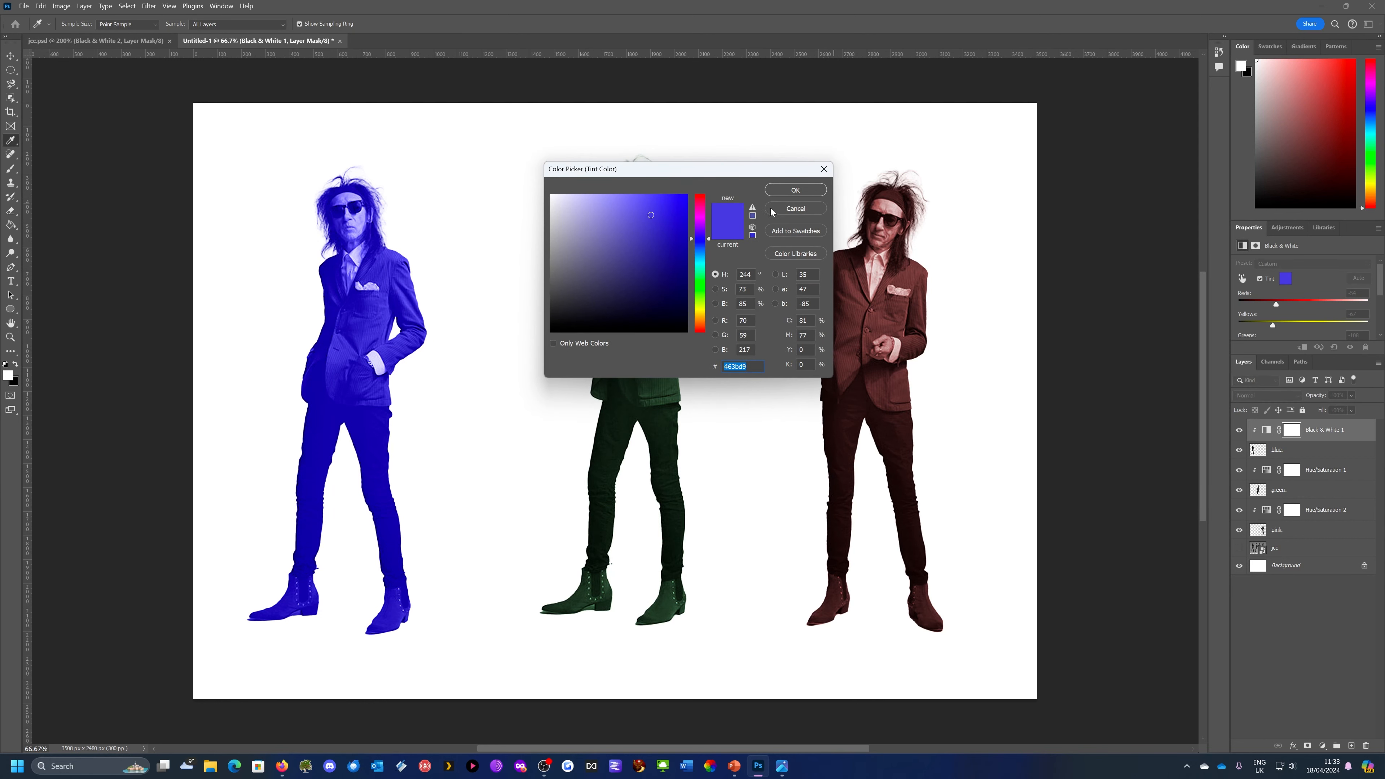
{"action": "left_click", "coordinate": [785, 210]}
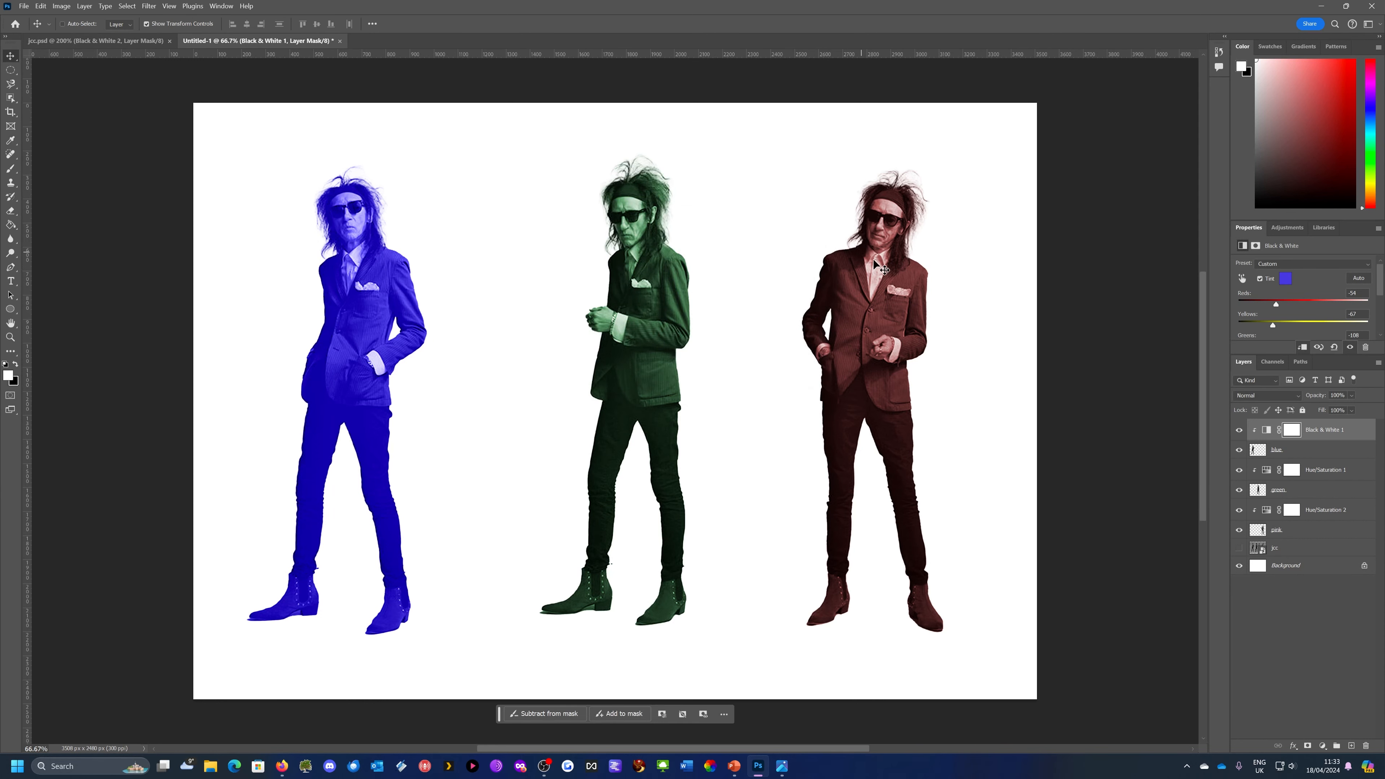
{"action": "left_click", "coordinate": [1306, 451]}
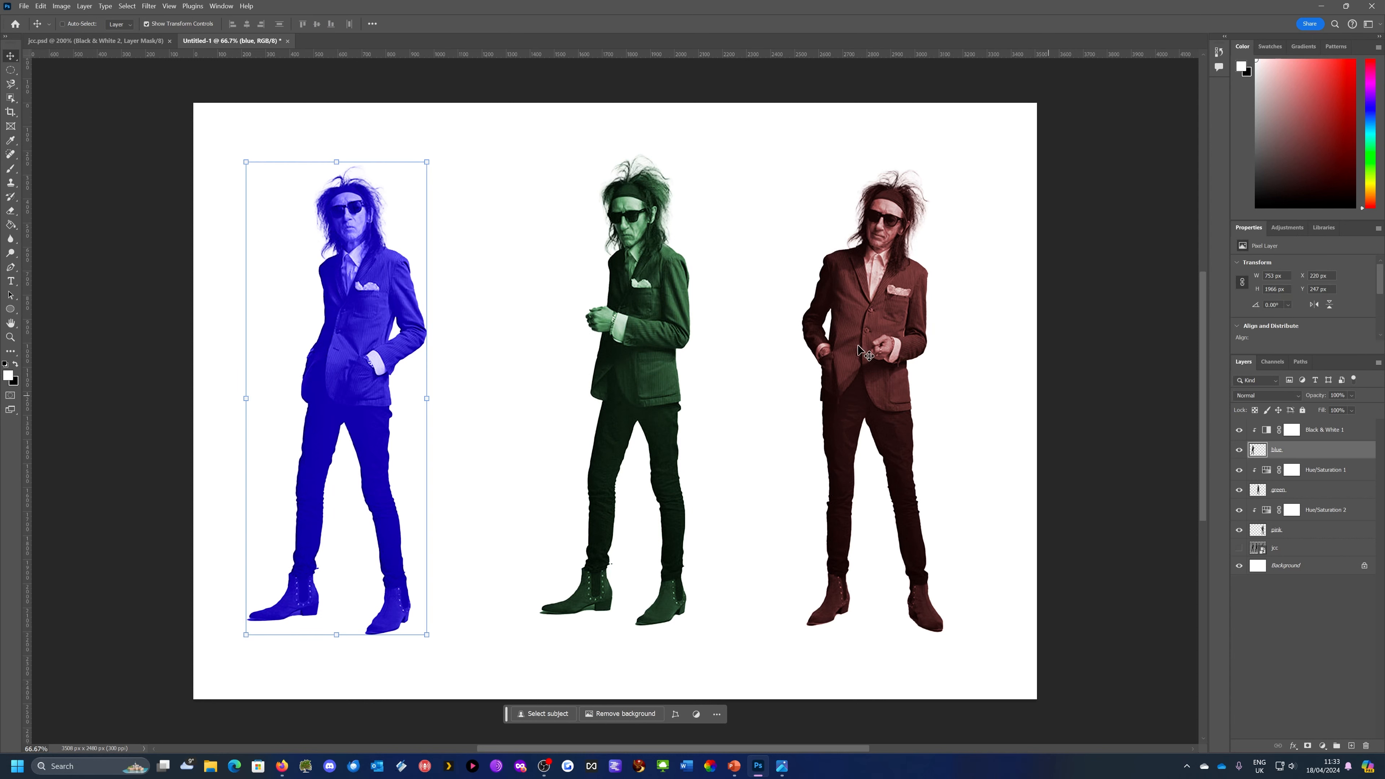
Move the blue figure mostly over the green one and the pink figure behind them, offset slightly to the opposite side
{"action": "left_click_drag", "start_coordinate": [354, 271], "coordinate": [621, 268]}
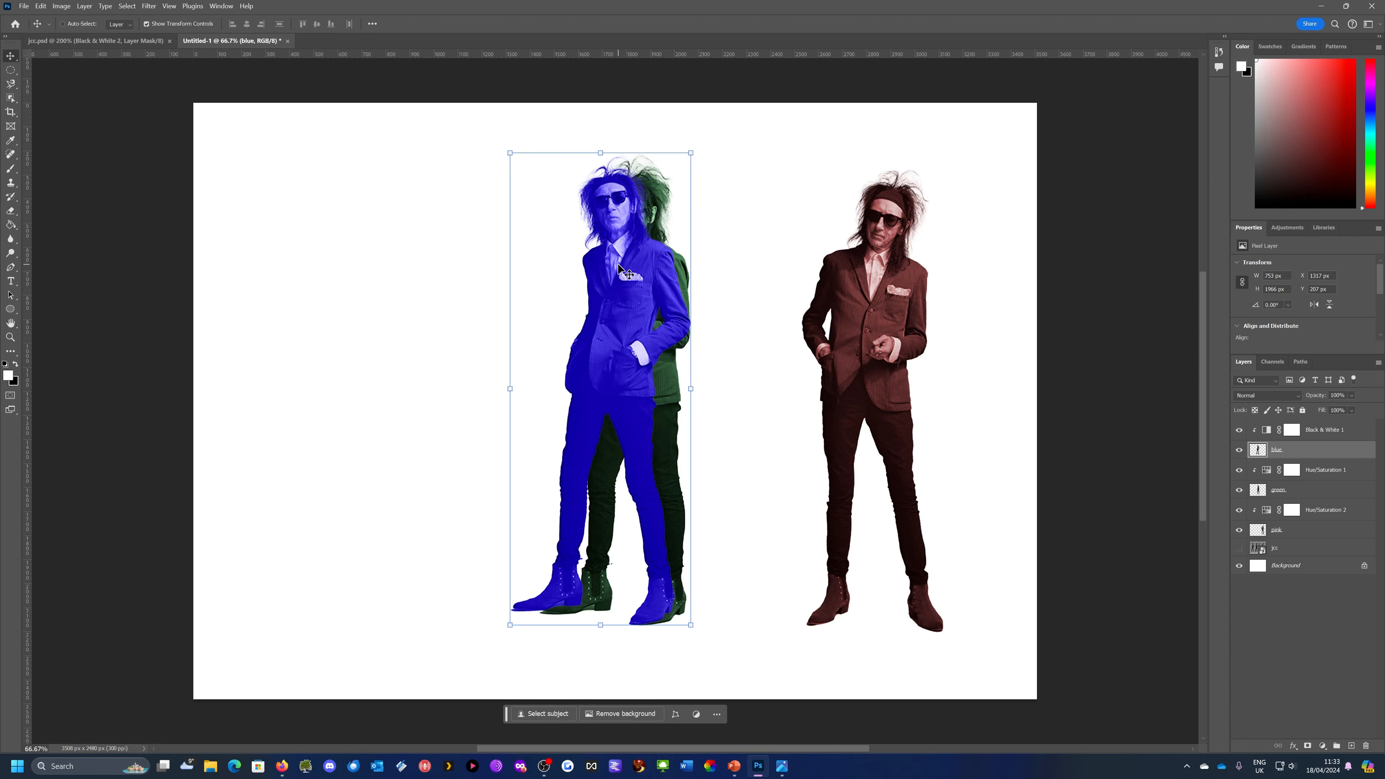
{"action": "left_click", "coordinate": [1311, 532]}
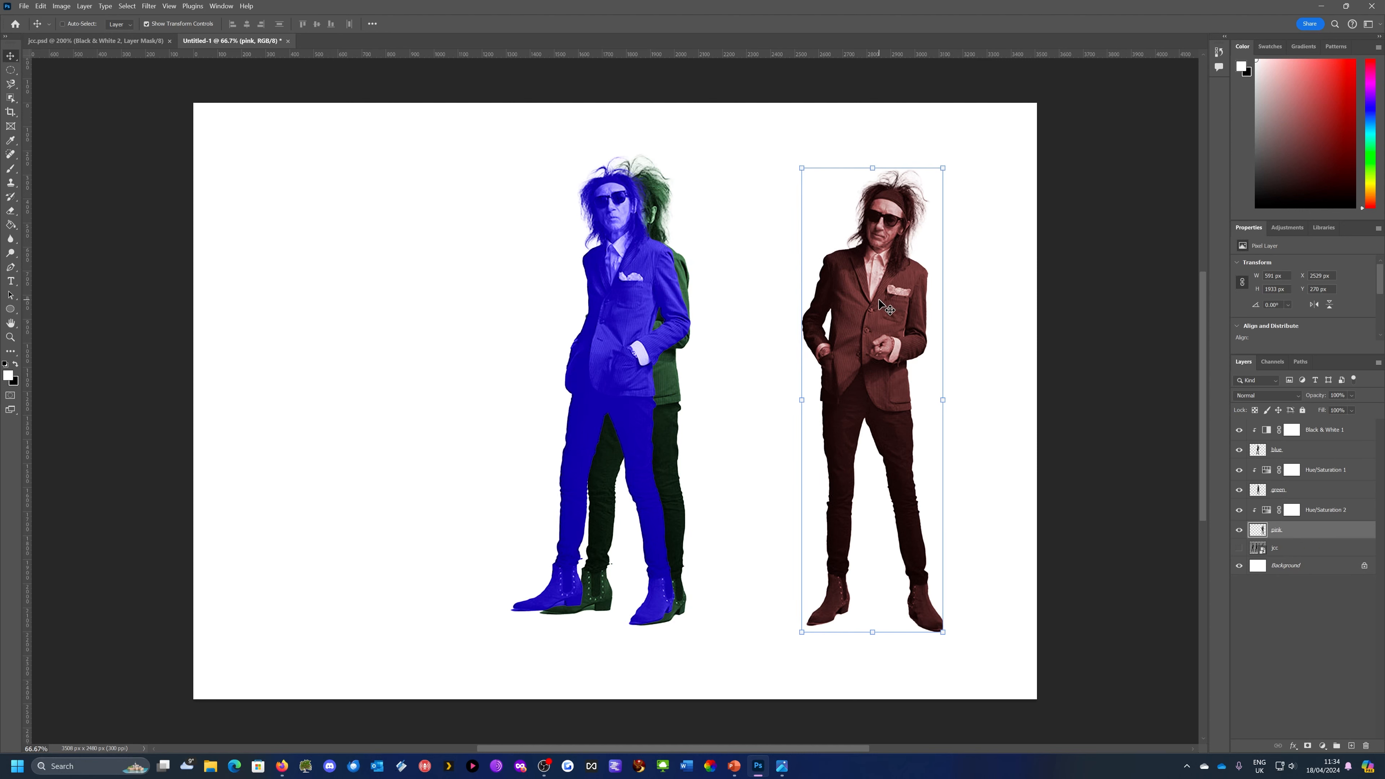
{"action": "left_click_drag", "start_coordinate": [882, 305], "coordinate": [653, 291]}
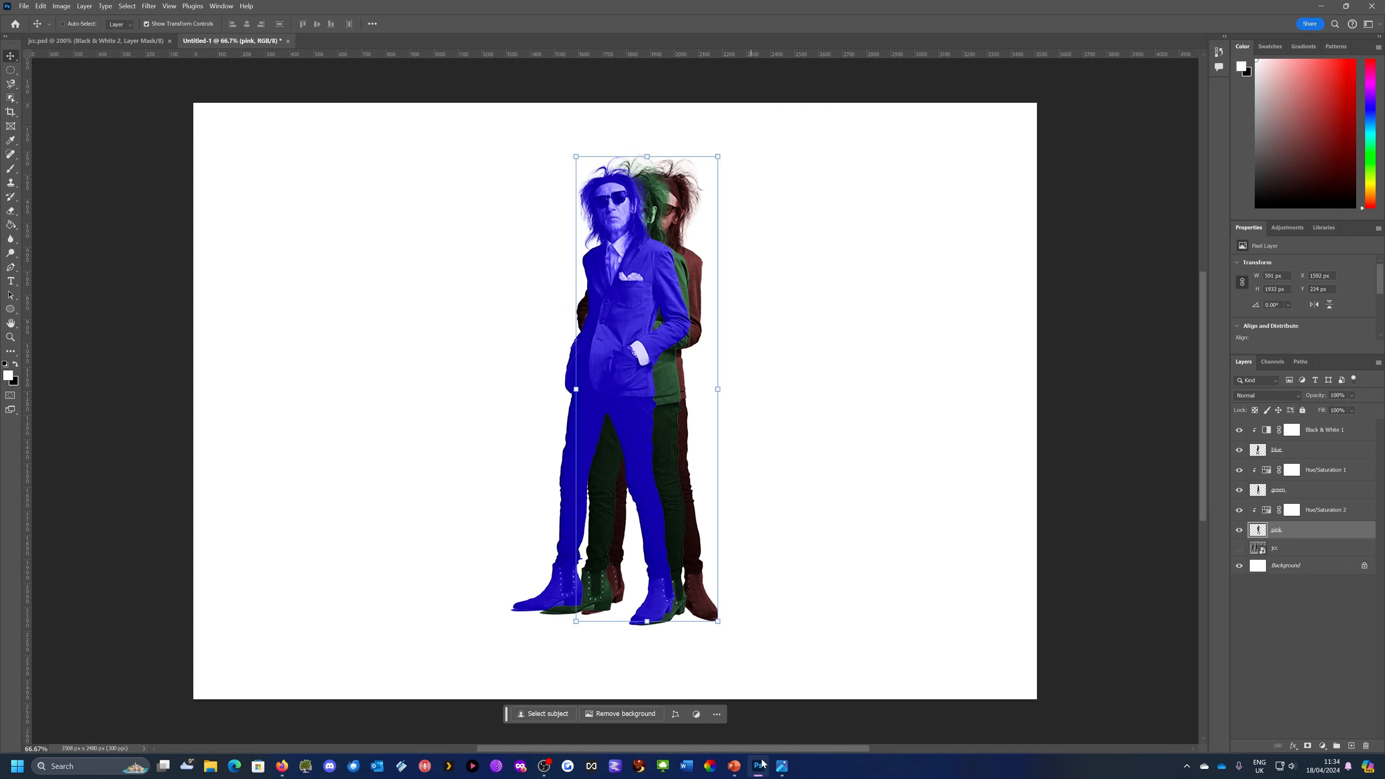
Check the barbican poster in the image viewer, return to Photoshop and lower the pink layer's opacity to about 48%
{"action": "left_click", "coordinate": [782, 766]}
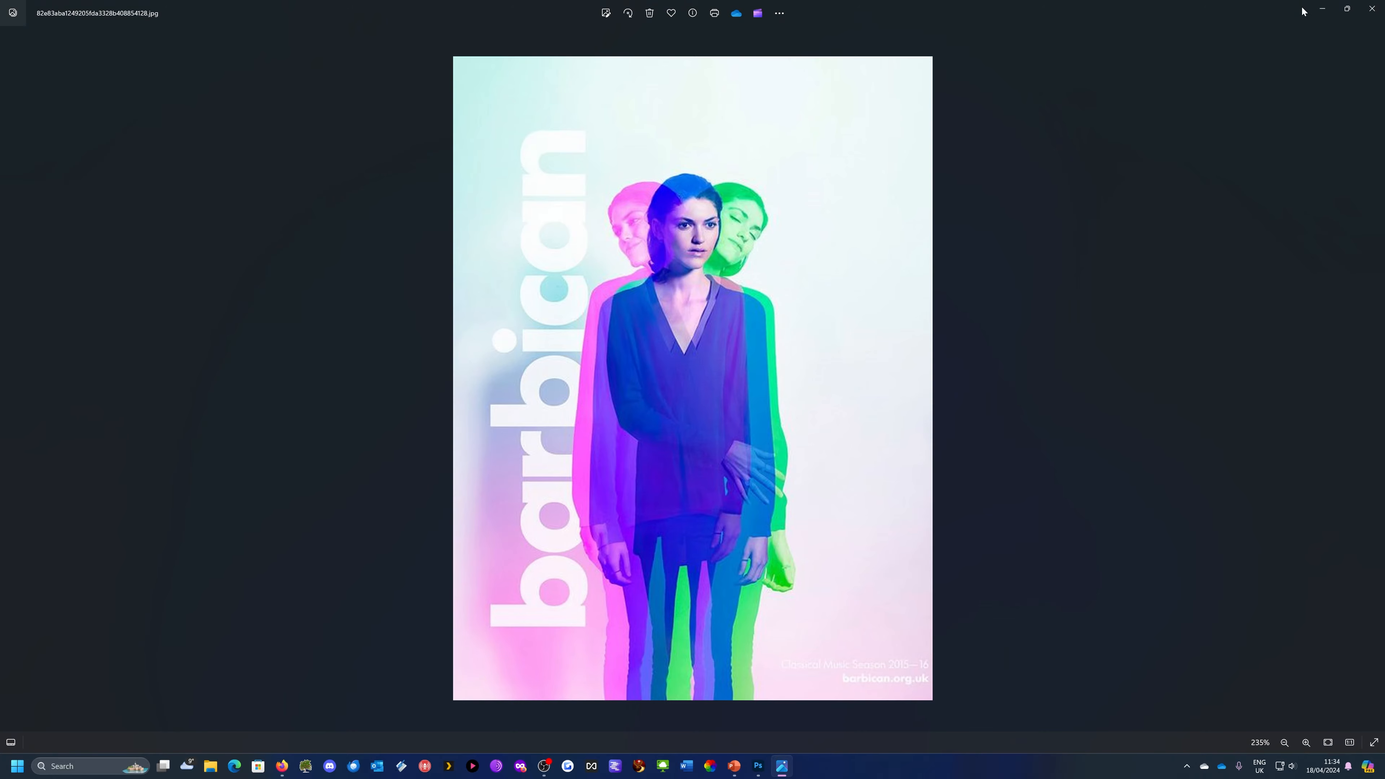
{"action": "left_click", "coordinate": [1322, 8]}
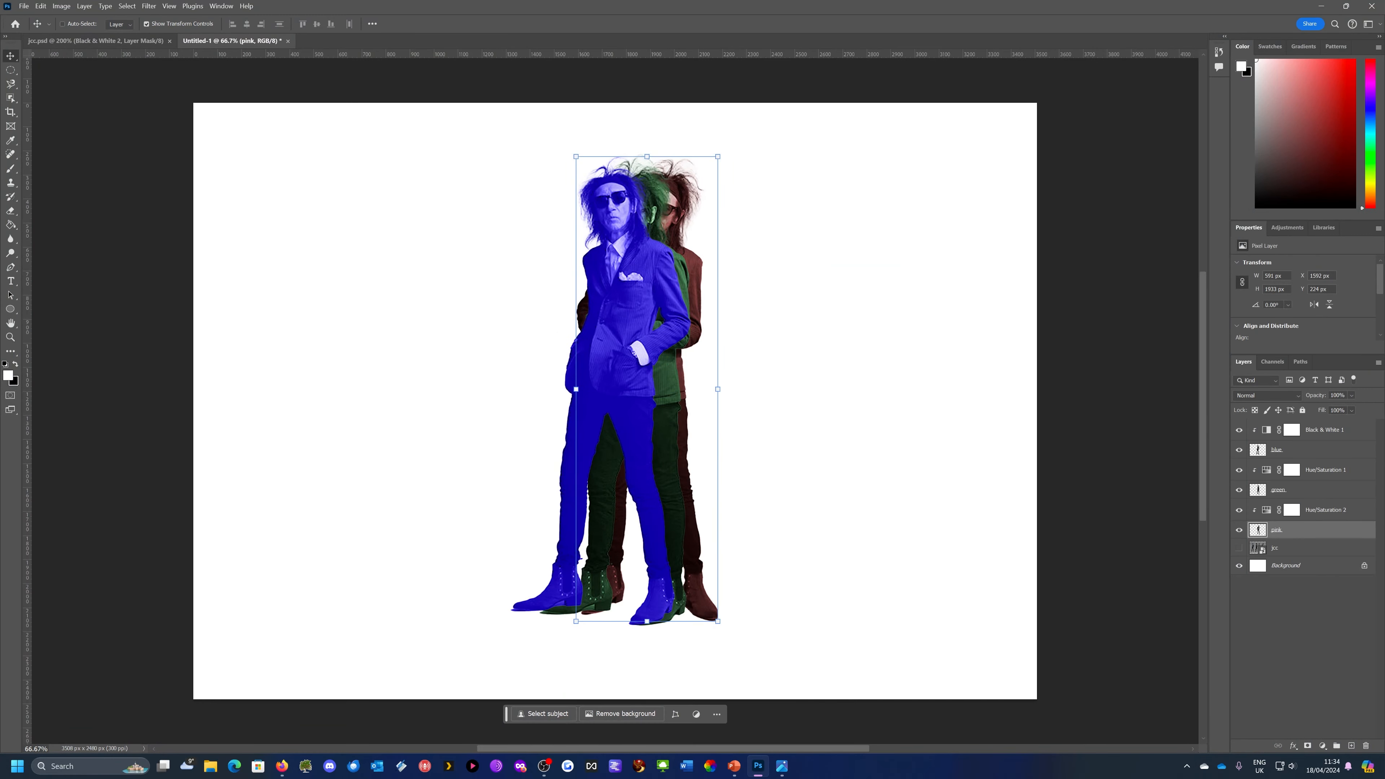
{"action": "left_click", "coordinate": [1352, 396]}
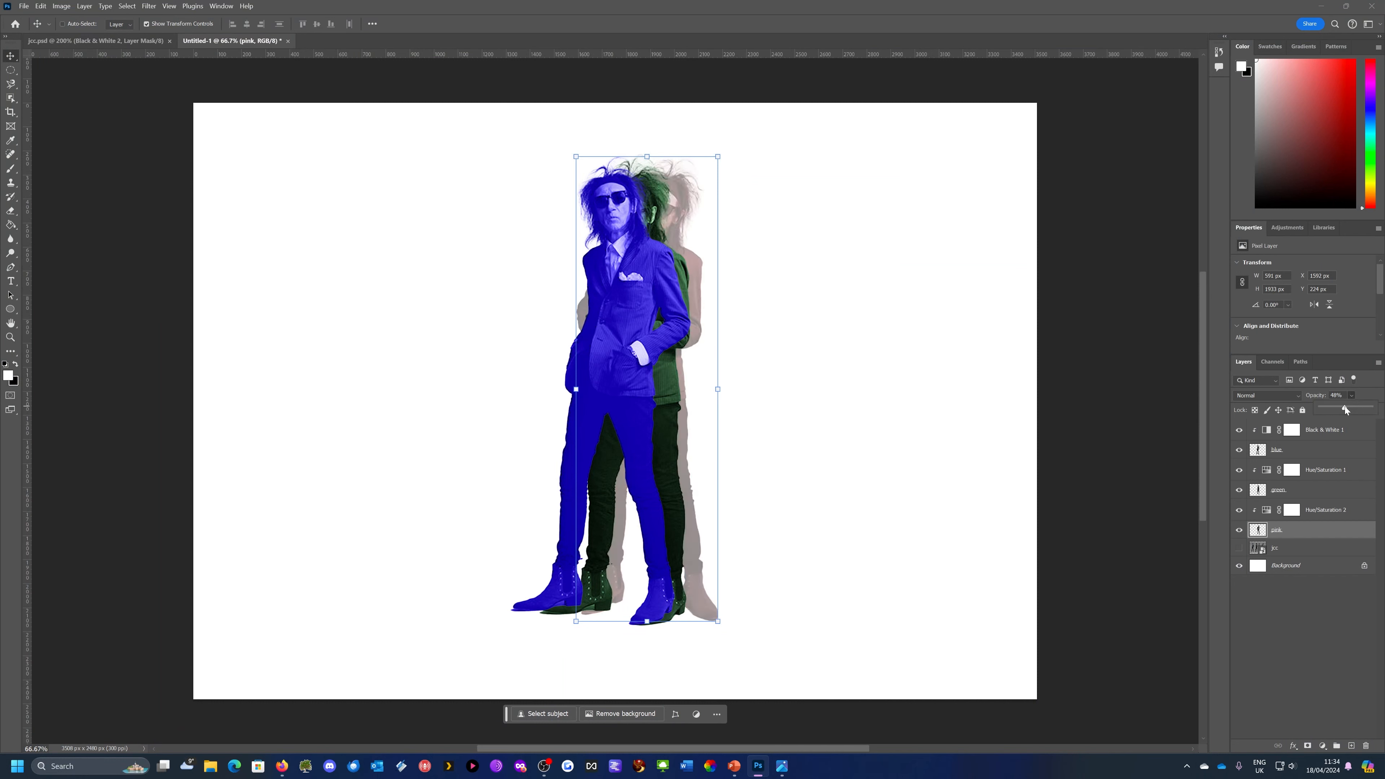
{"action": "left_click_drag", "start_coordinate": [1345, 407], "coordinate": [1344, 407]}
Lower the green layer's opacity to 64%
{"action": "left_click", "coordinate": [1290, 491]}
{"action": "left_click", "coordinate": [1353, 397]}
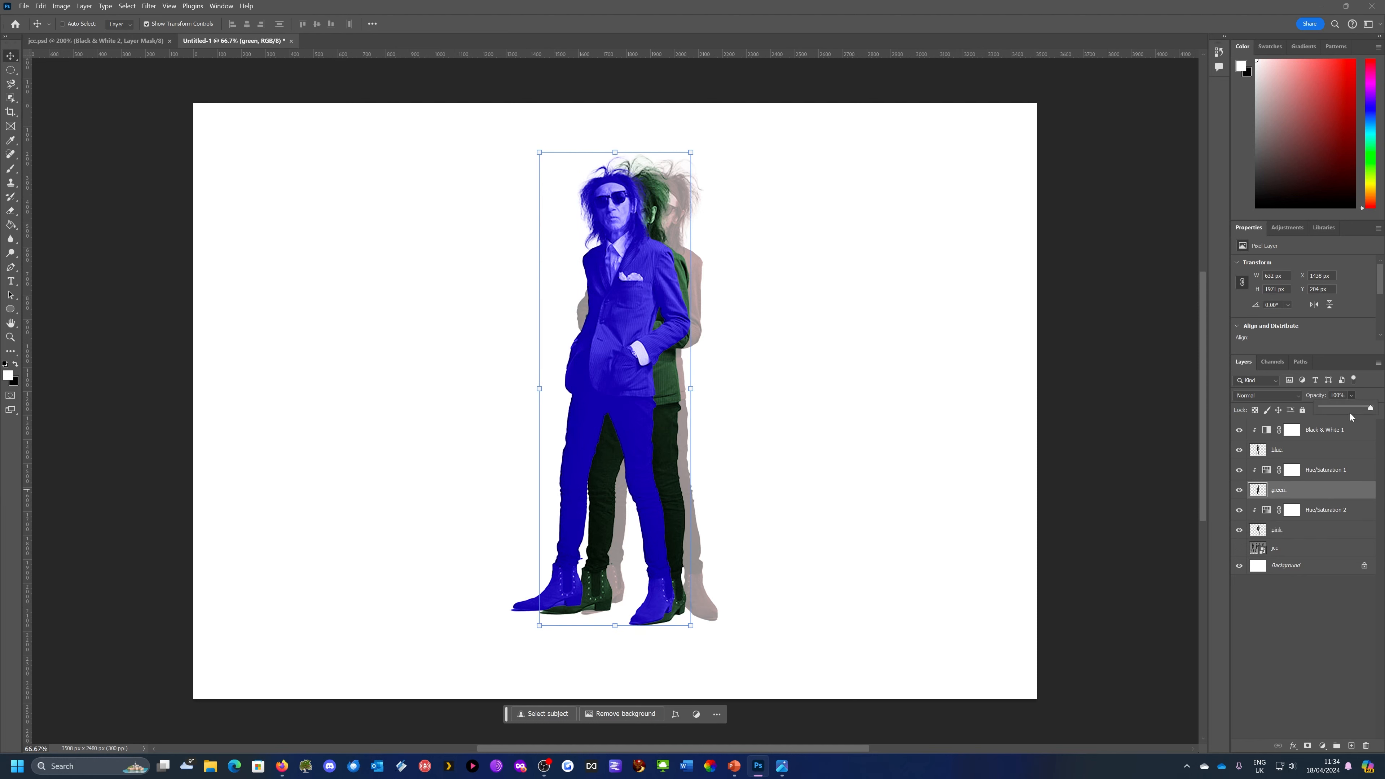
{"action": "left_click", "coordinate": [1346, 409]}
{"action": "left_click_drag", "start_coordinate": [1345, 410], "coordinate": [1354, 413]}
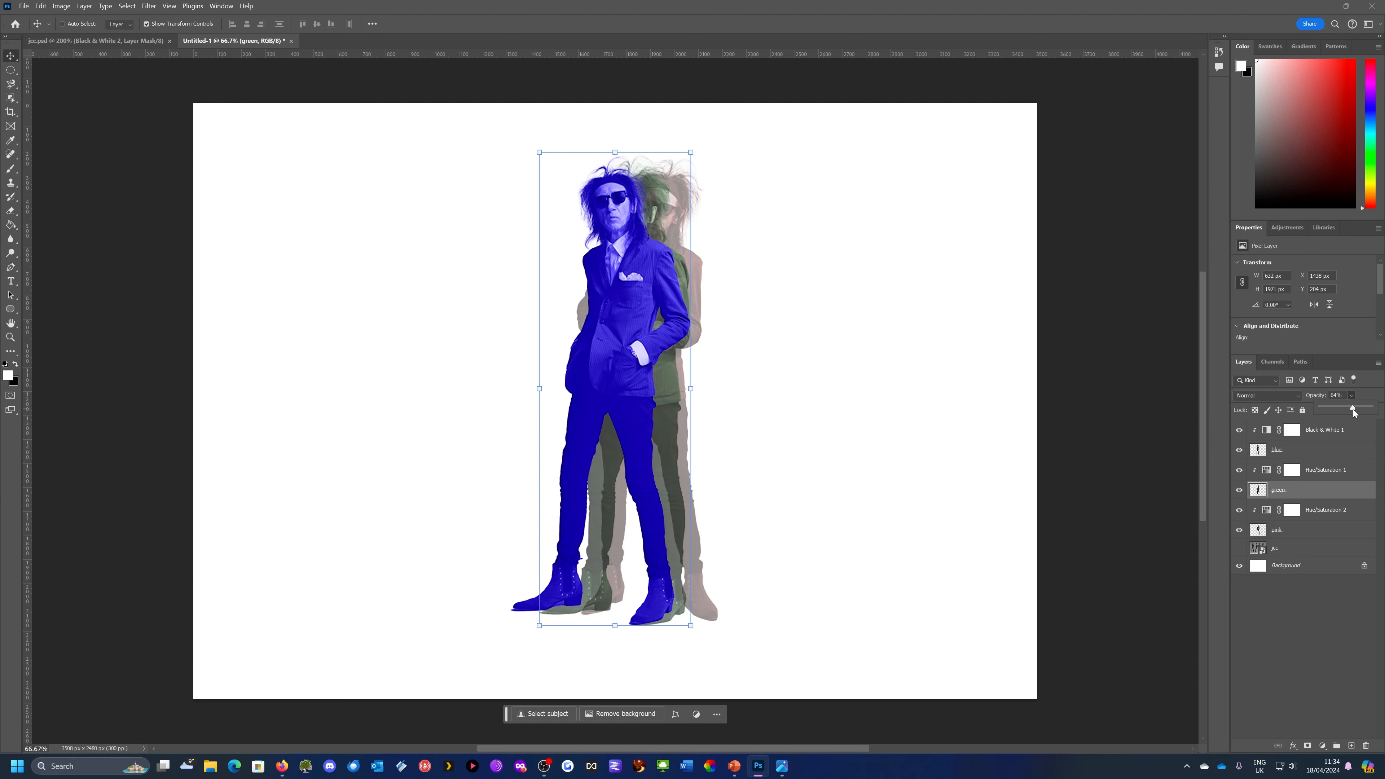
Try lowering the opacity of the Black & White 1 adjustment, down to about 37%
{"action": "left_click", "coordinate": [1325, 429]}
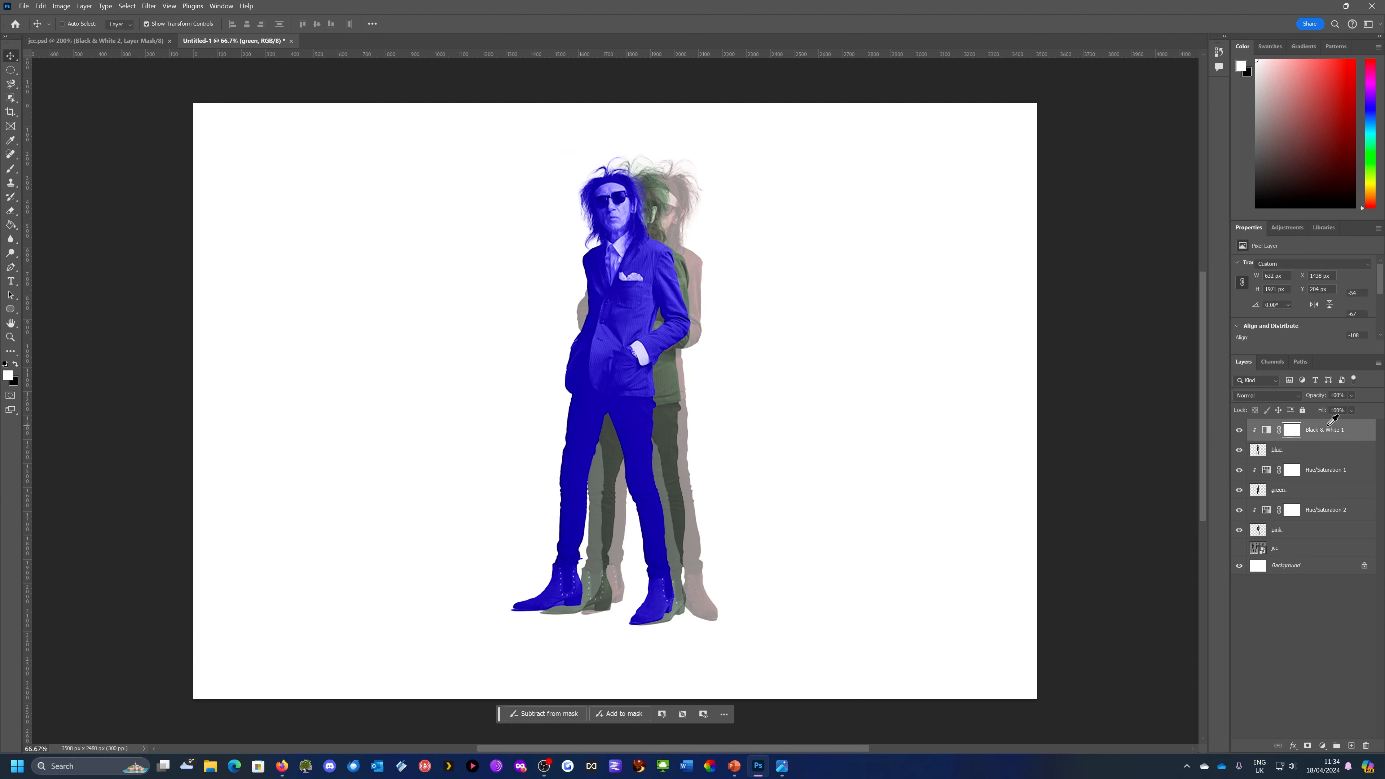
{"action": "left_click", "coordinate": [1352, 396]}
{"action": "left_click_drag", "start_coordinate": [1359, 412], "coordinate": [1355, 413]}
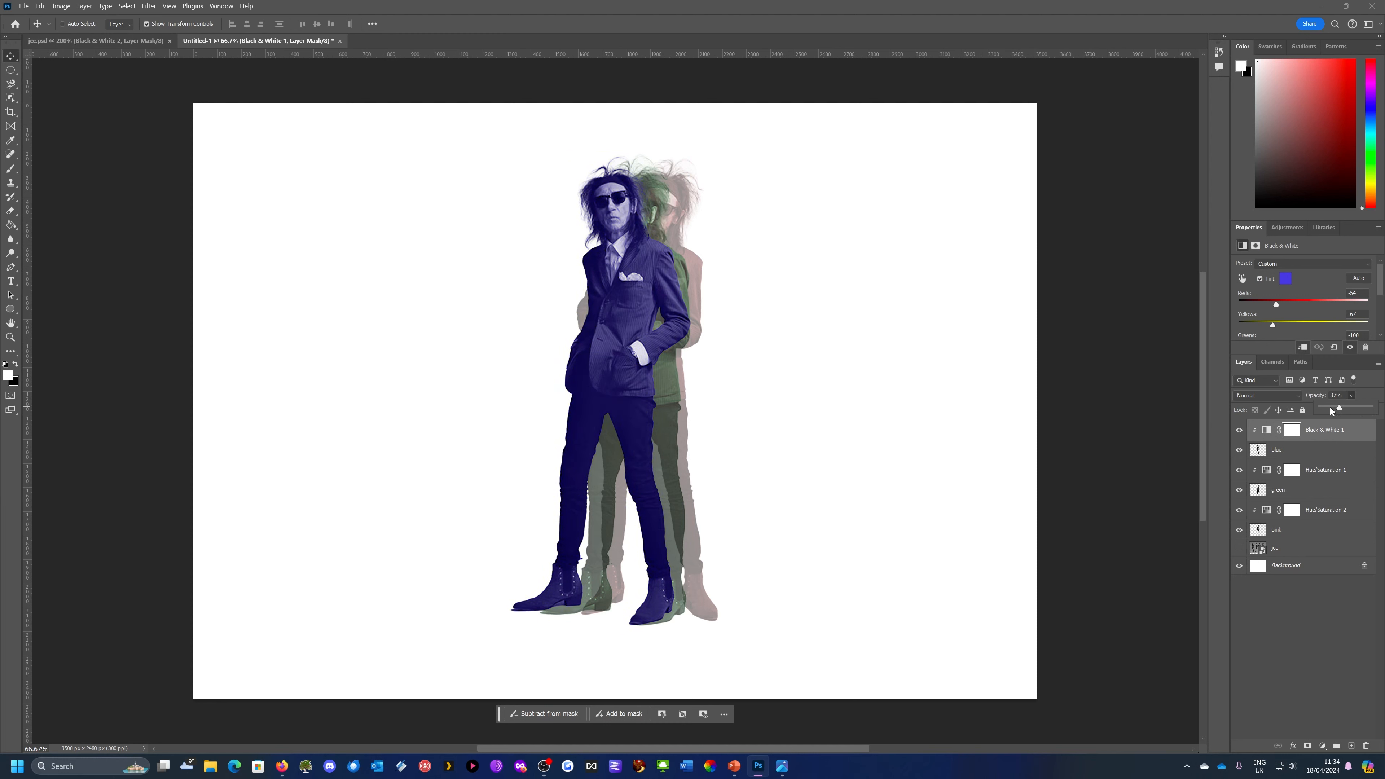
{"action": "left_click_drag", "start_coordinate": [1351, 409], "coordinate": [1343, 409]}
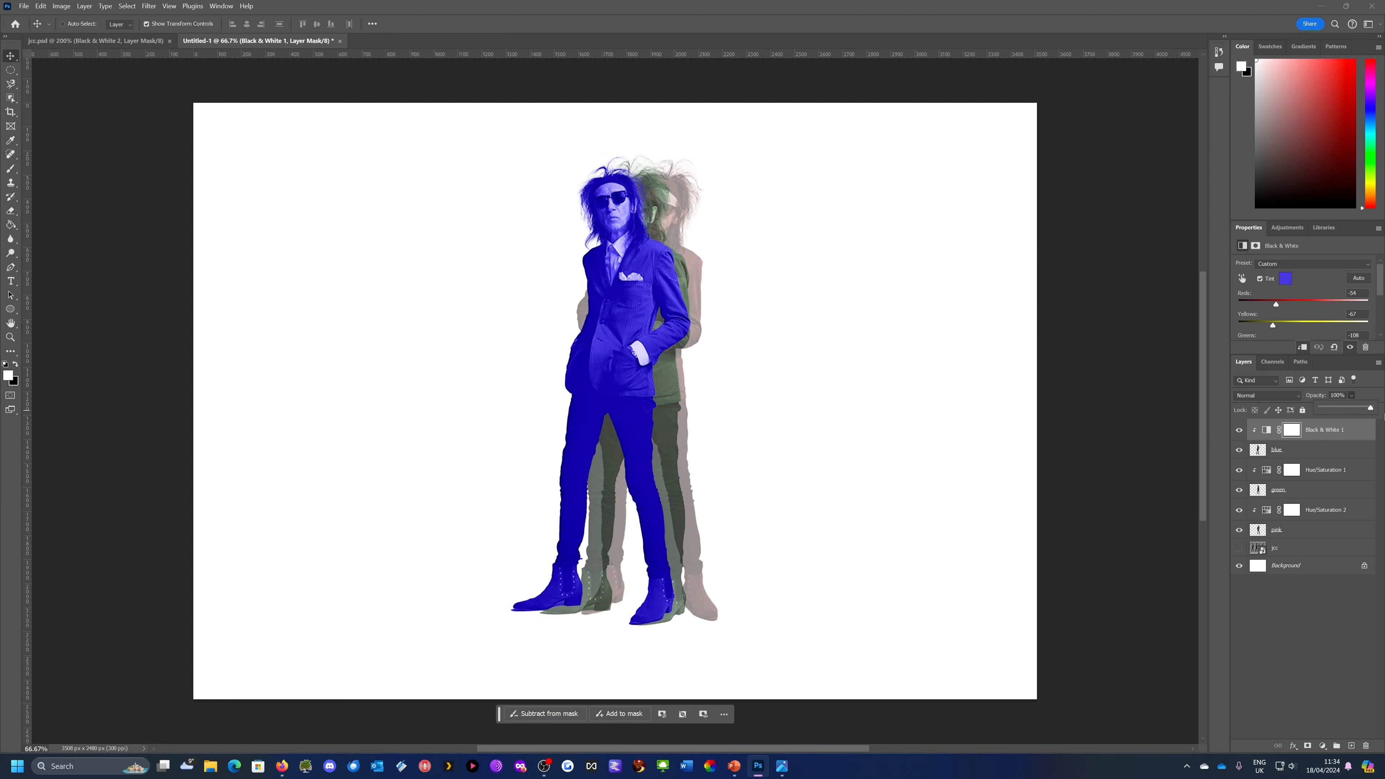
Lower the blue layer's opacity to about 33%
{"action": "left_click", "coordinate": [1313, 449]}
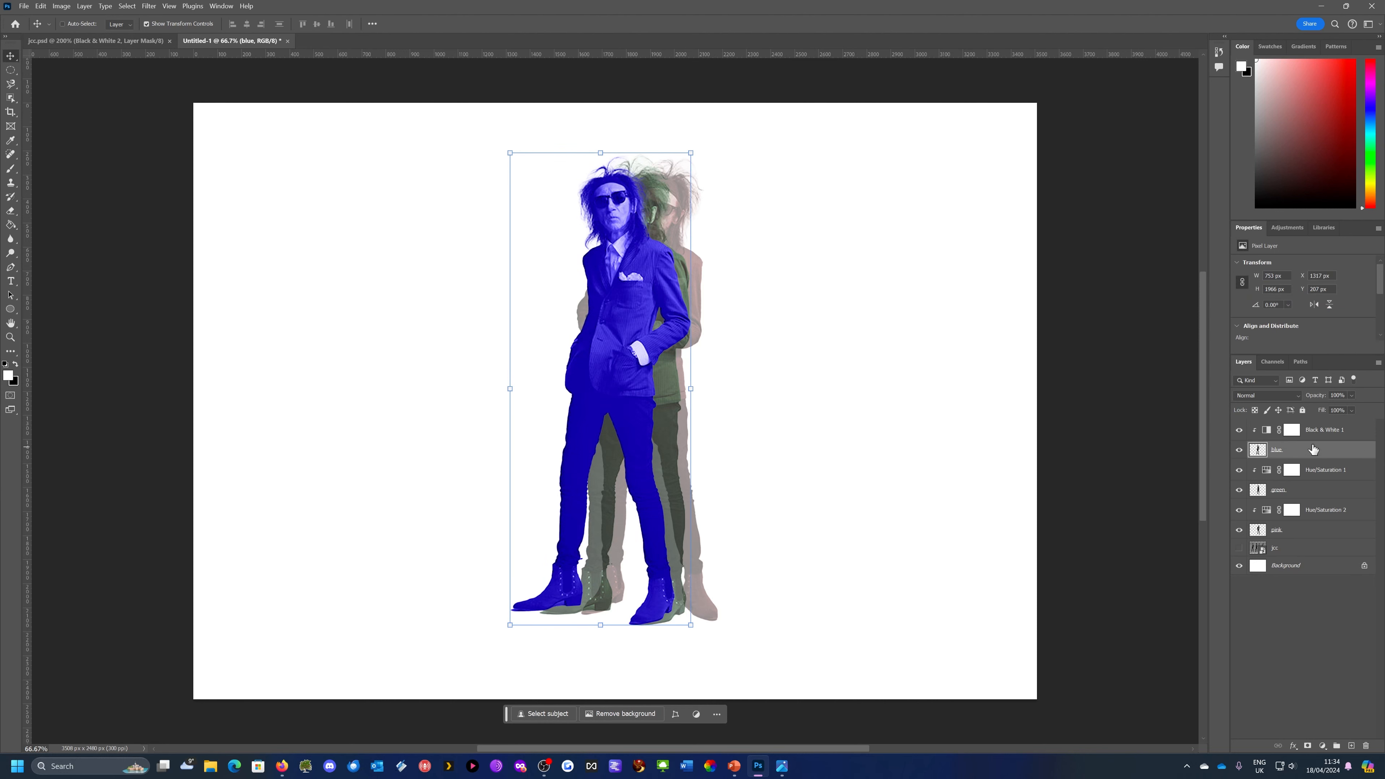
{"action": "left_click", "coordinate": [1352, 395]}
{"action": "left_click_drag", "start_coordinate": [1355, 410], "coordinate": [1348, 407]}
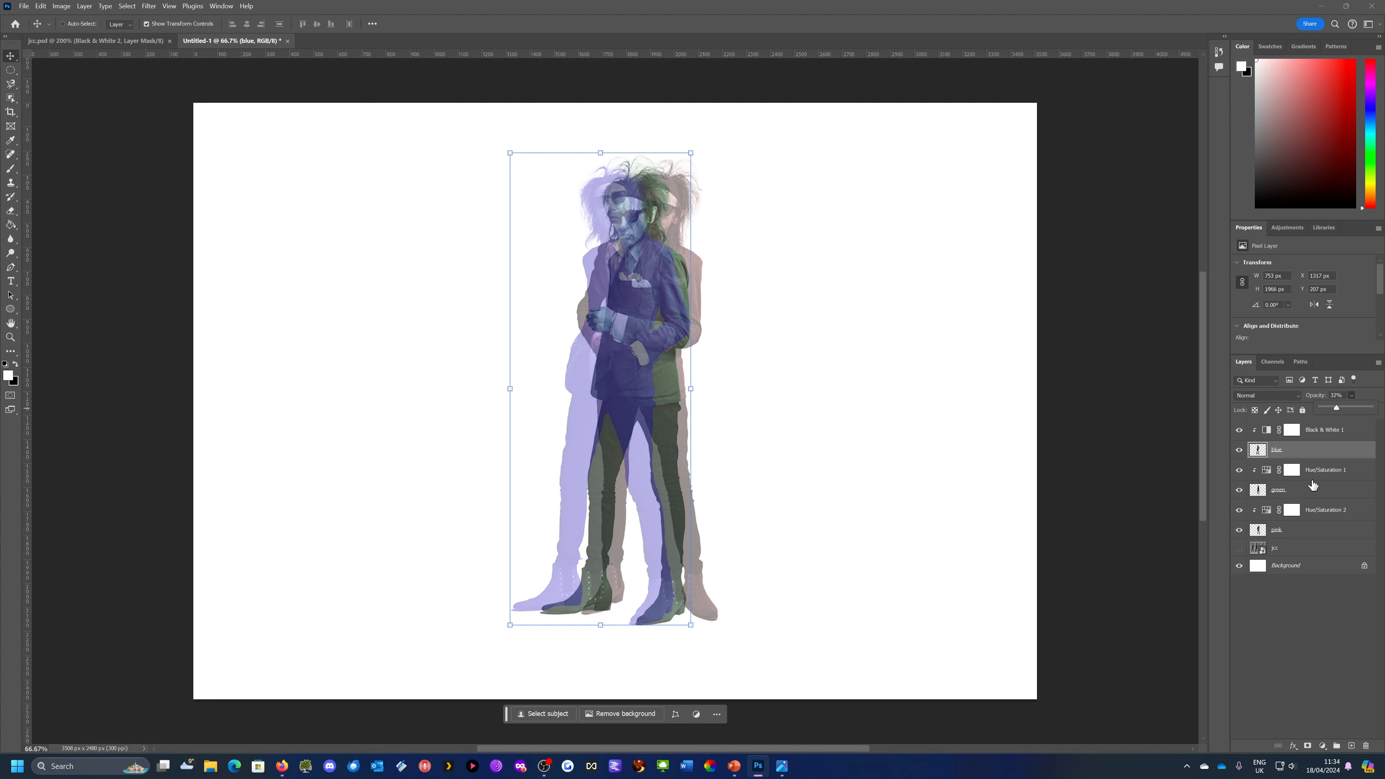
Raise the green layer's opacity to about 95% and reduce the blue layer's opacity to 20%
{"action": "left_click", "coordinate": [1312, 491]}
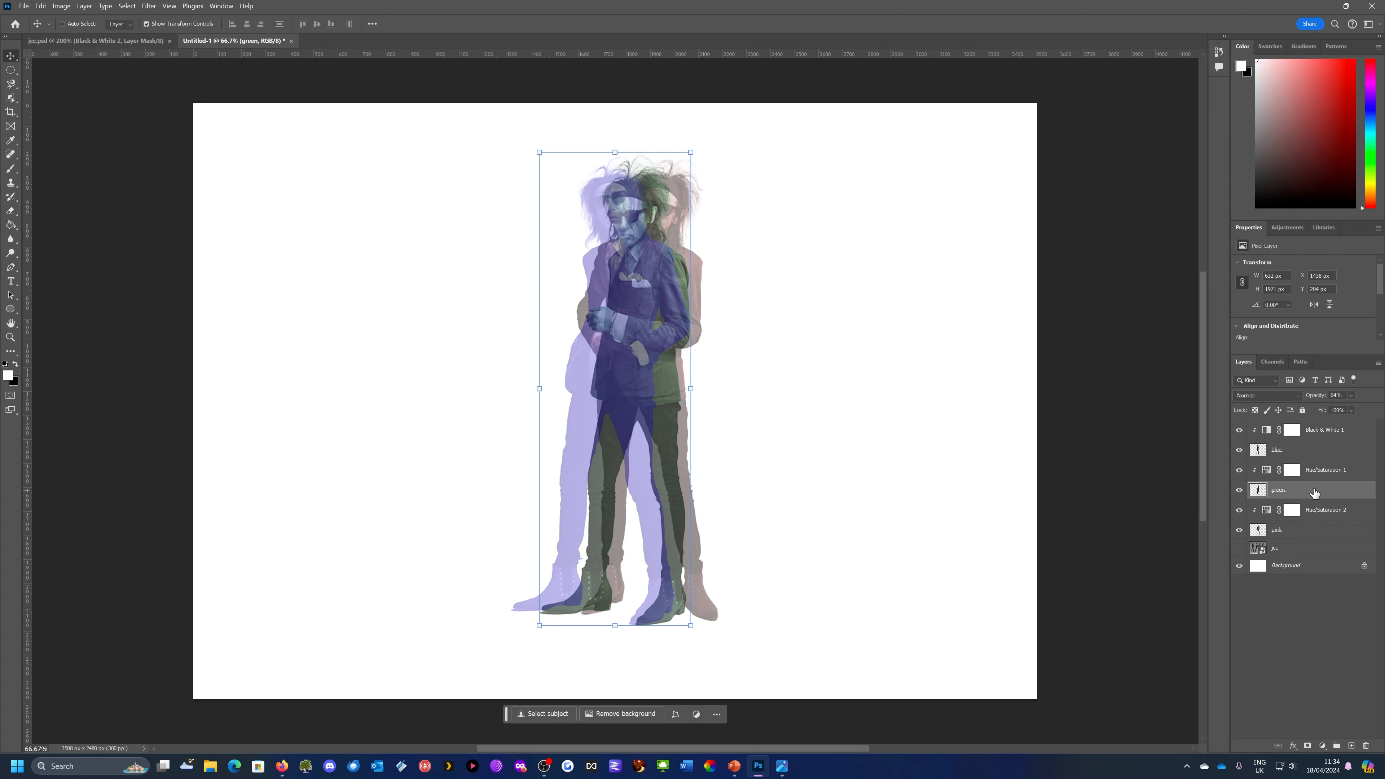
{"action": "left_click", "coordinate": [1351, 396]}
{"action": "left_click_drag", "start_coordinate": [1358, 408], "coordinate": [1374, 409]}
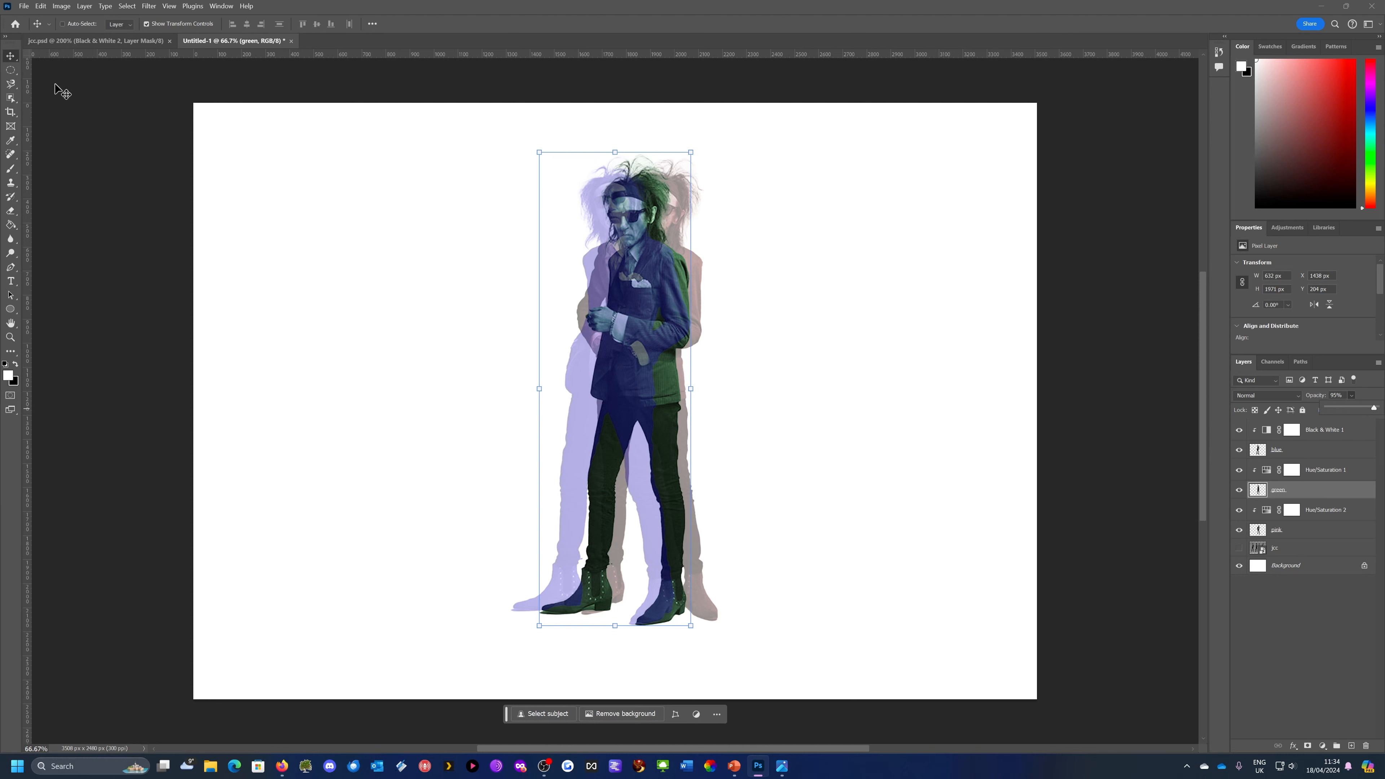
{"action": "left_click", "coordinate": [790, 295]}
{"action": "left_click", "coordinate": [1319, 451]}
{"action": "left_click", "coordinate": [1351, 395]}
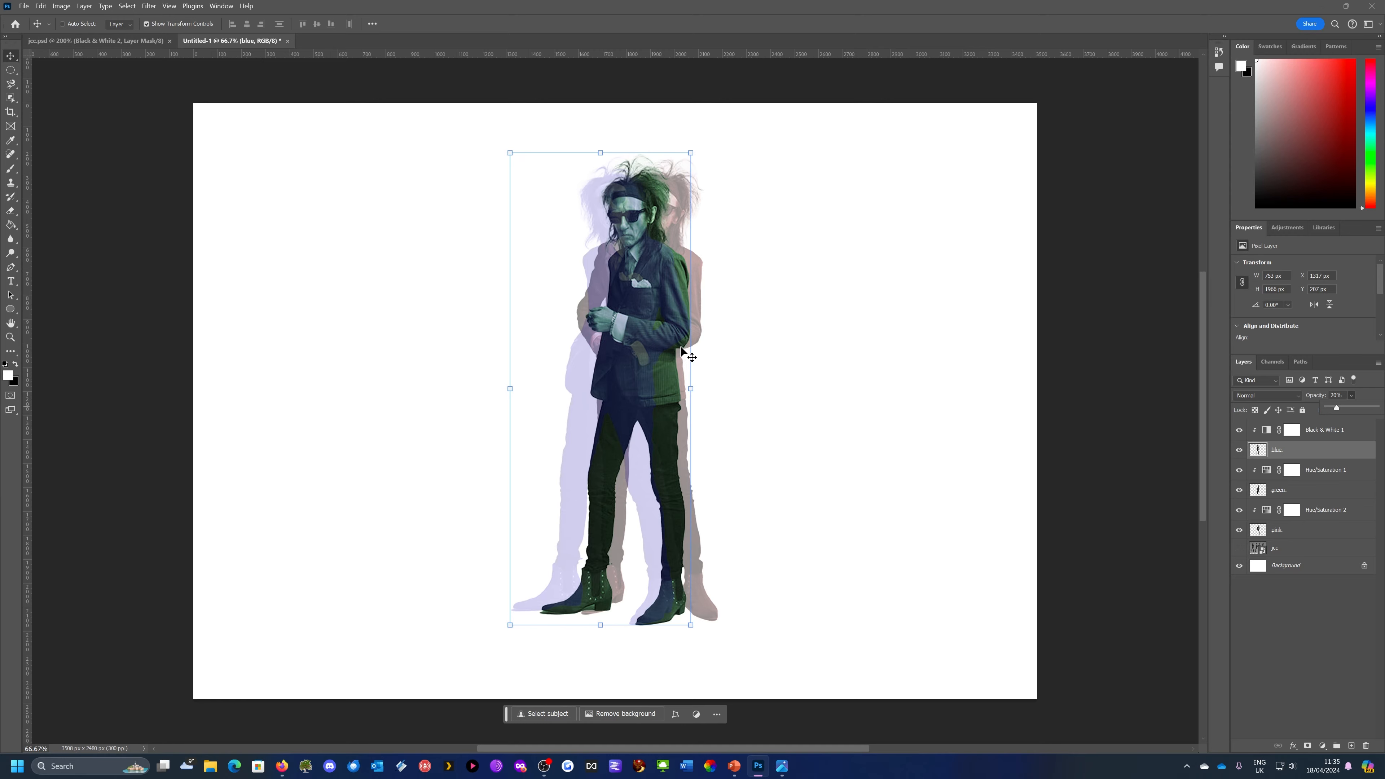
Check the barbican poster in the image viewer again, return to Photoshop and add a new layer directly above Background
{"action": "left_click", "coordinate": [780, 769]}
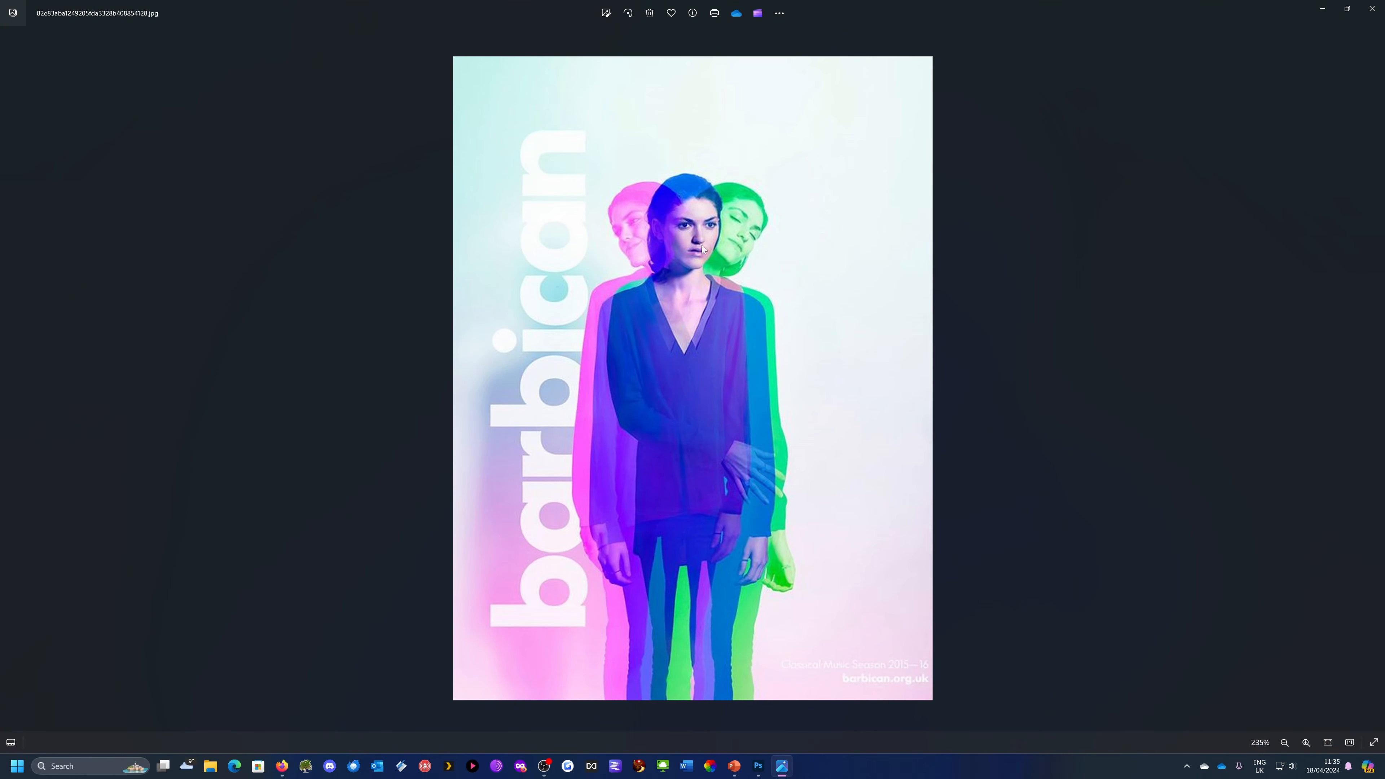
{"action": "left_click", "coordinate": [1321, 9]}
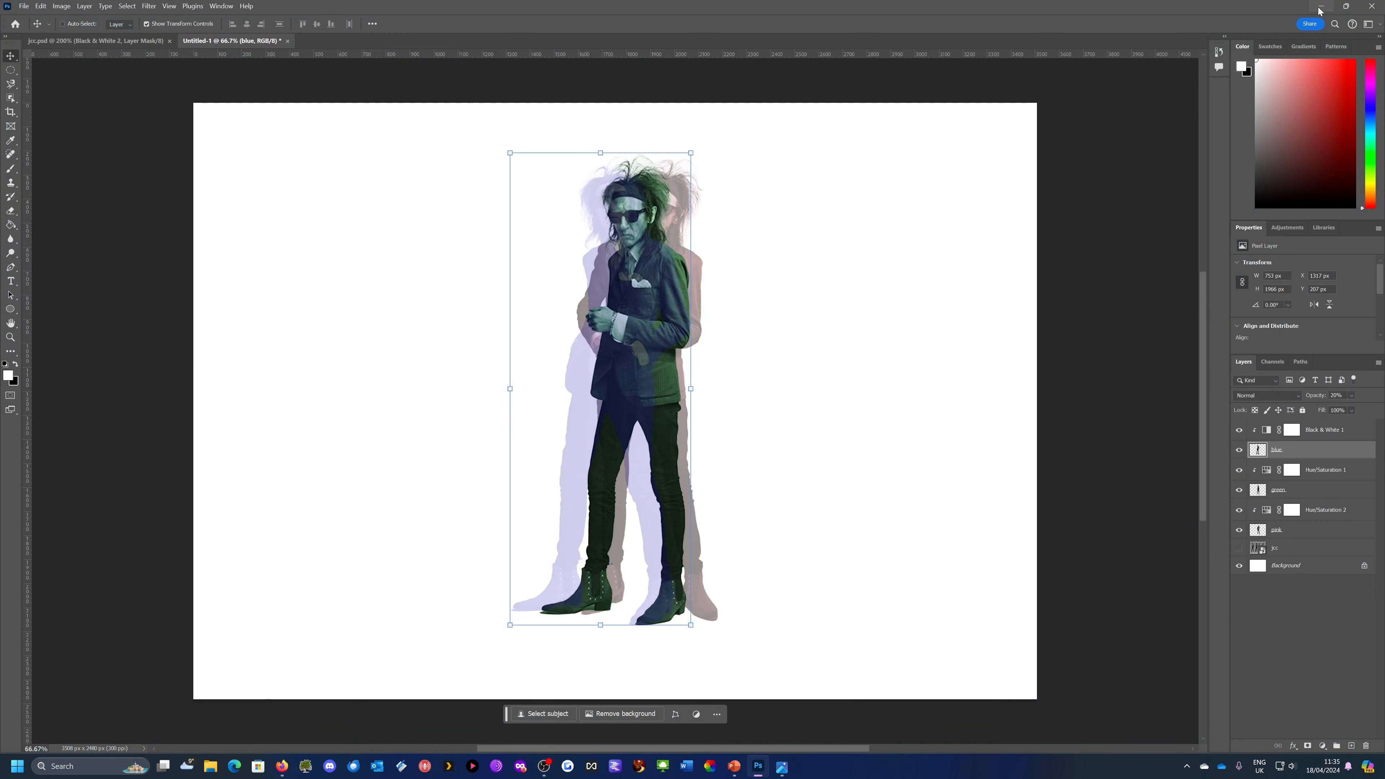
{"action": "left_click", "coordinate": [1321, 571]}
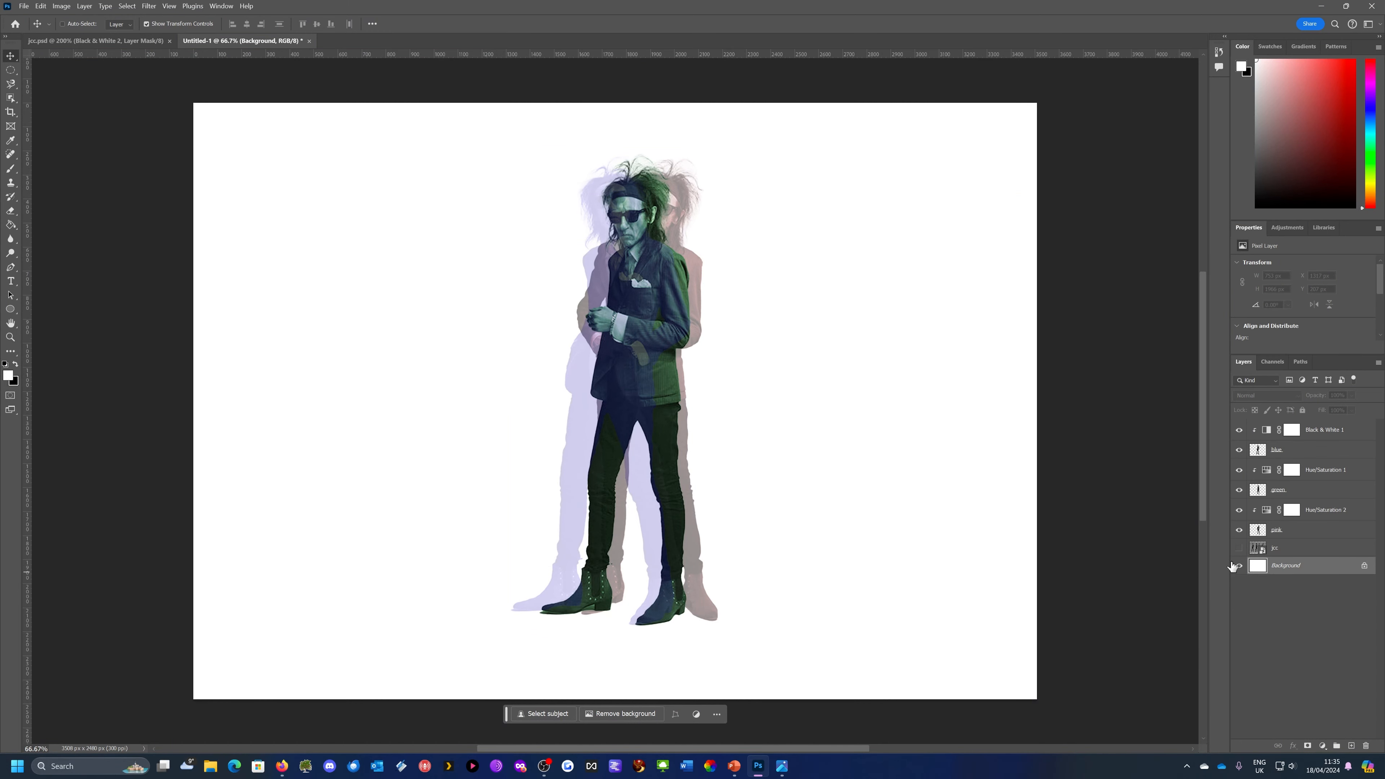
{"action": "left_click", "coordinate": [1351, 745]}
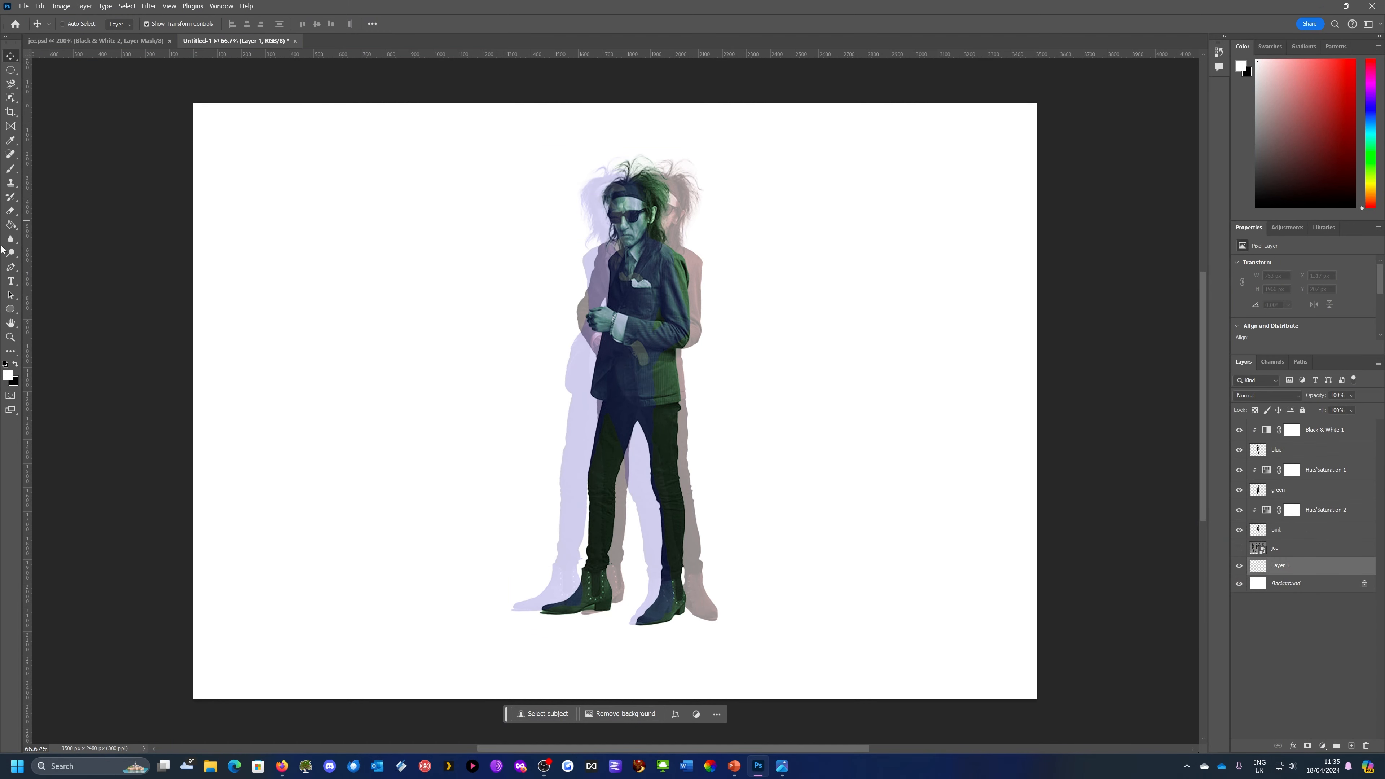
Browse the Gradient tool's presets in the Basics, Blues and Pinks groups, keeping the current pink-to-blue gradient
{"action": "left_click", "coordinate": [11, 226]}
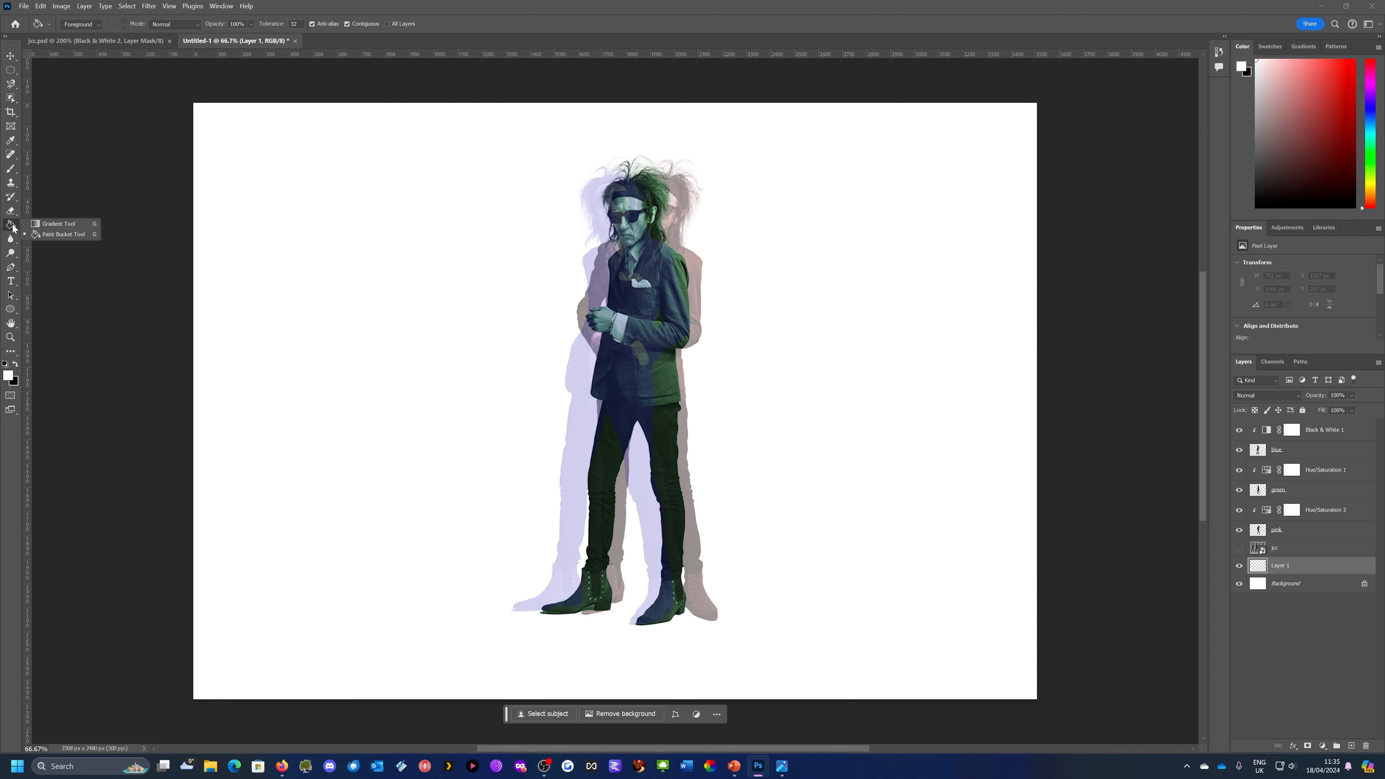
{"action": "left_click", "coordinate": [58, 224]}
{"action": "left_click", "coordinate": [172, 25]}
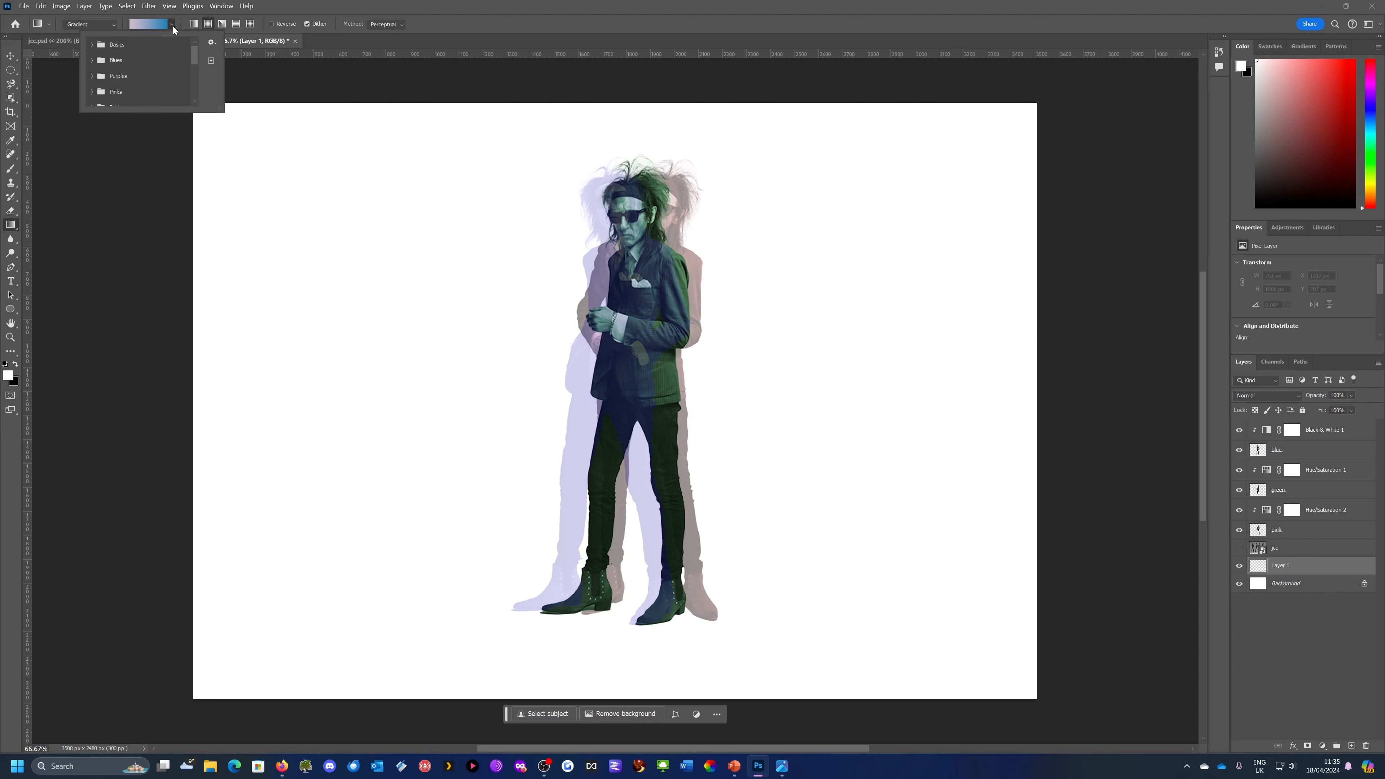
{"action": "left_click", "coordinate": [91, 44]}
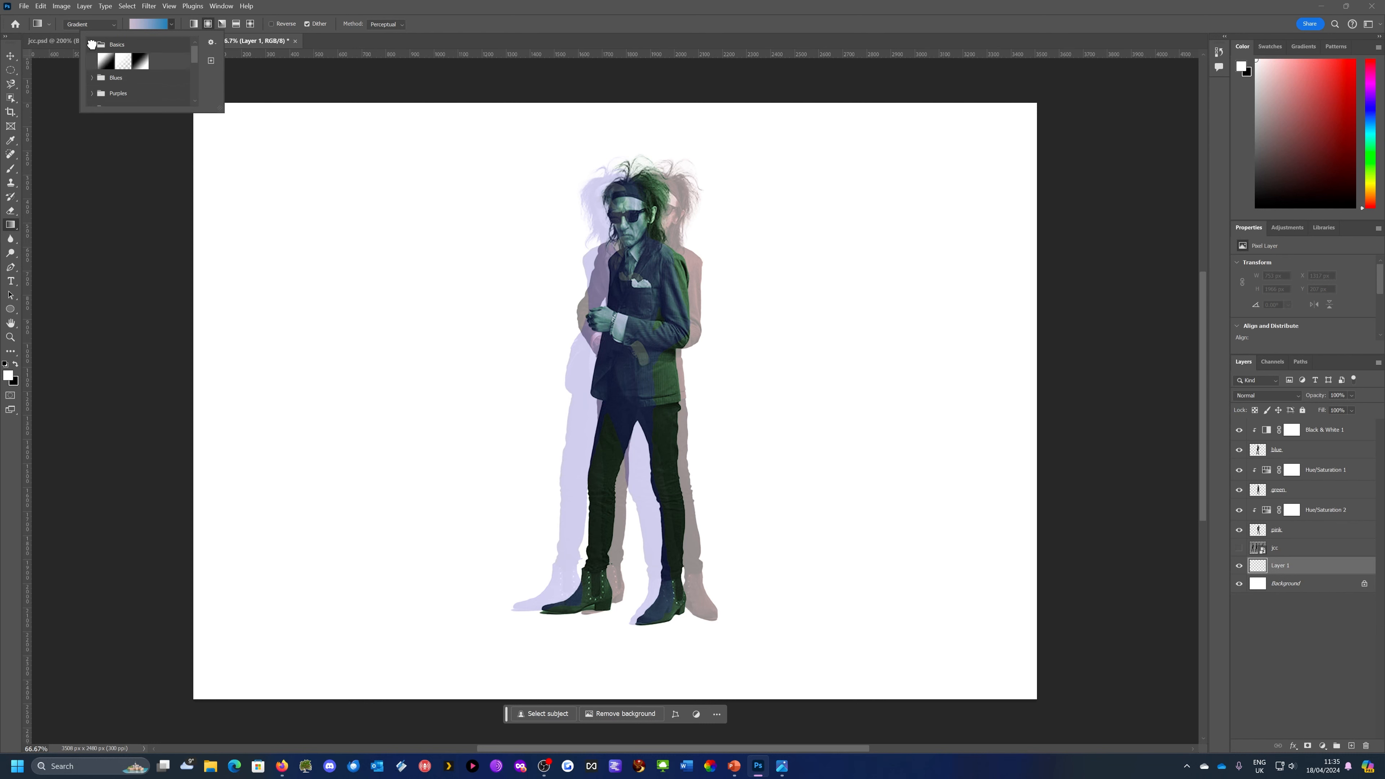
{"action": "left_click", "coordinate": [91, 78]}
{"action": "scroll", "coordinate": [99, 96], "scroll_direction": "down", "scroll_amount": 4}
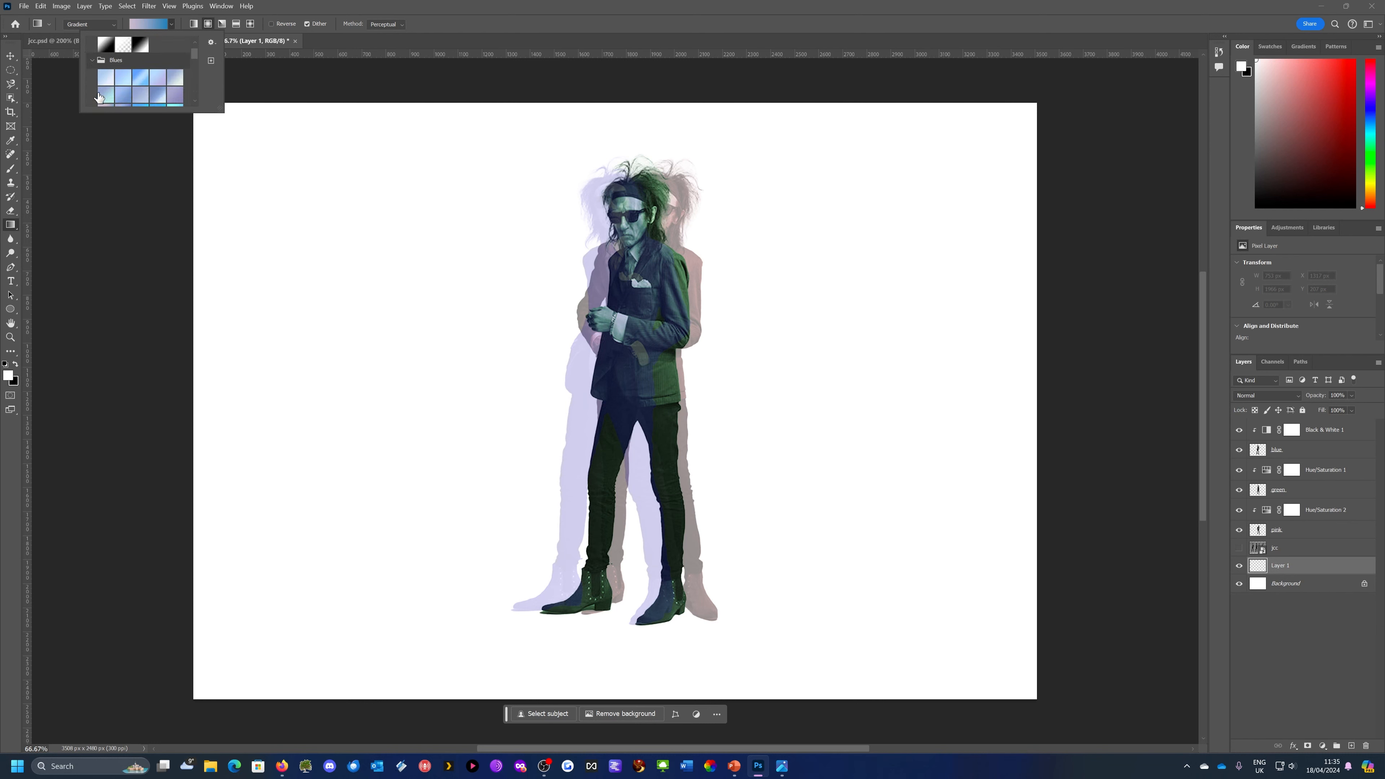
{"action": "scroll", "coordinate": [99, 95], "scroll_direction": "down", "scroll_amount": 3}
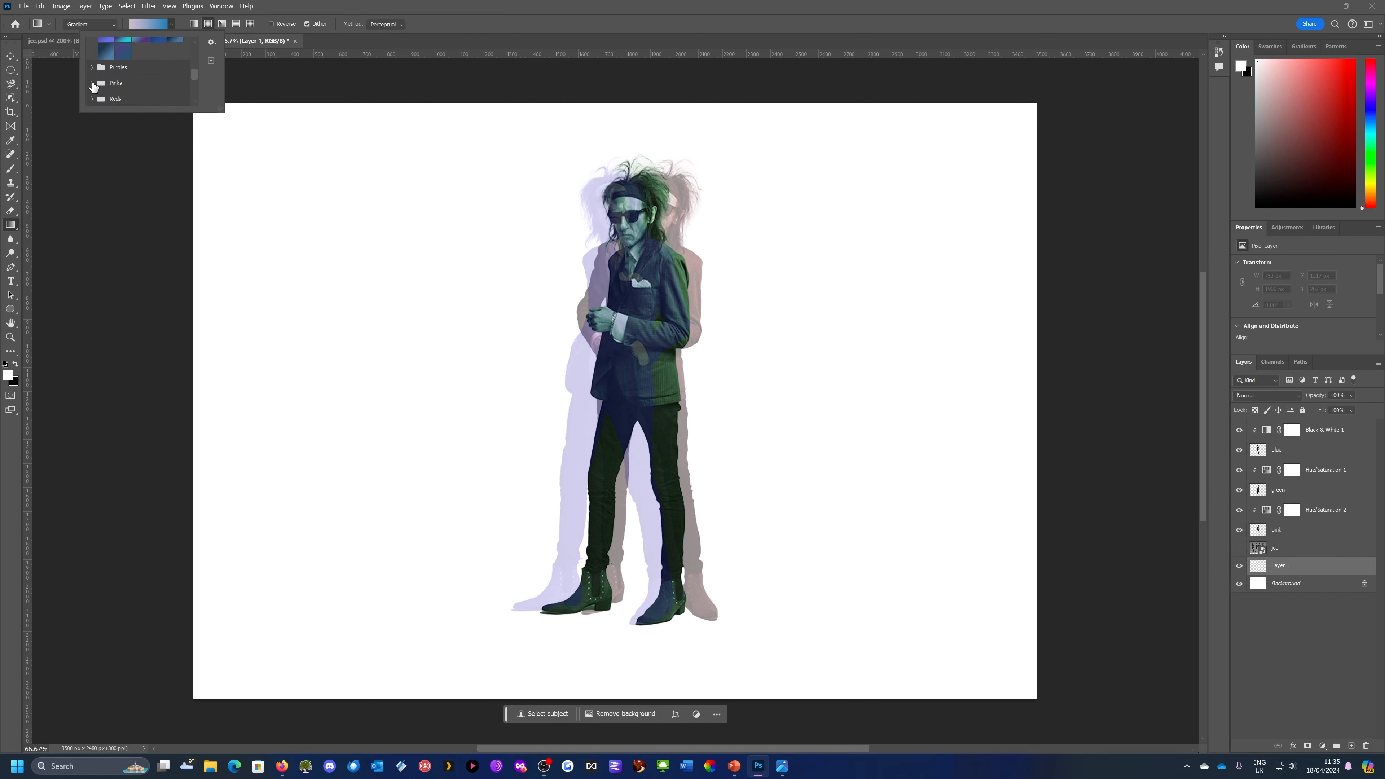
{"action": "left_click", "coordinate": [91, 83]}
{"action": "scroll", "coordinate": [99, 87], "scroll_direction": "down", "scroll_amount": 1}
{"action": "scroll", "coordinate": [99, 89], "scroll_direction": "down", "scroll_amount": 1}
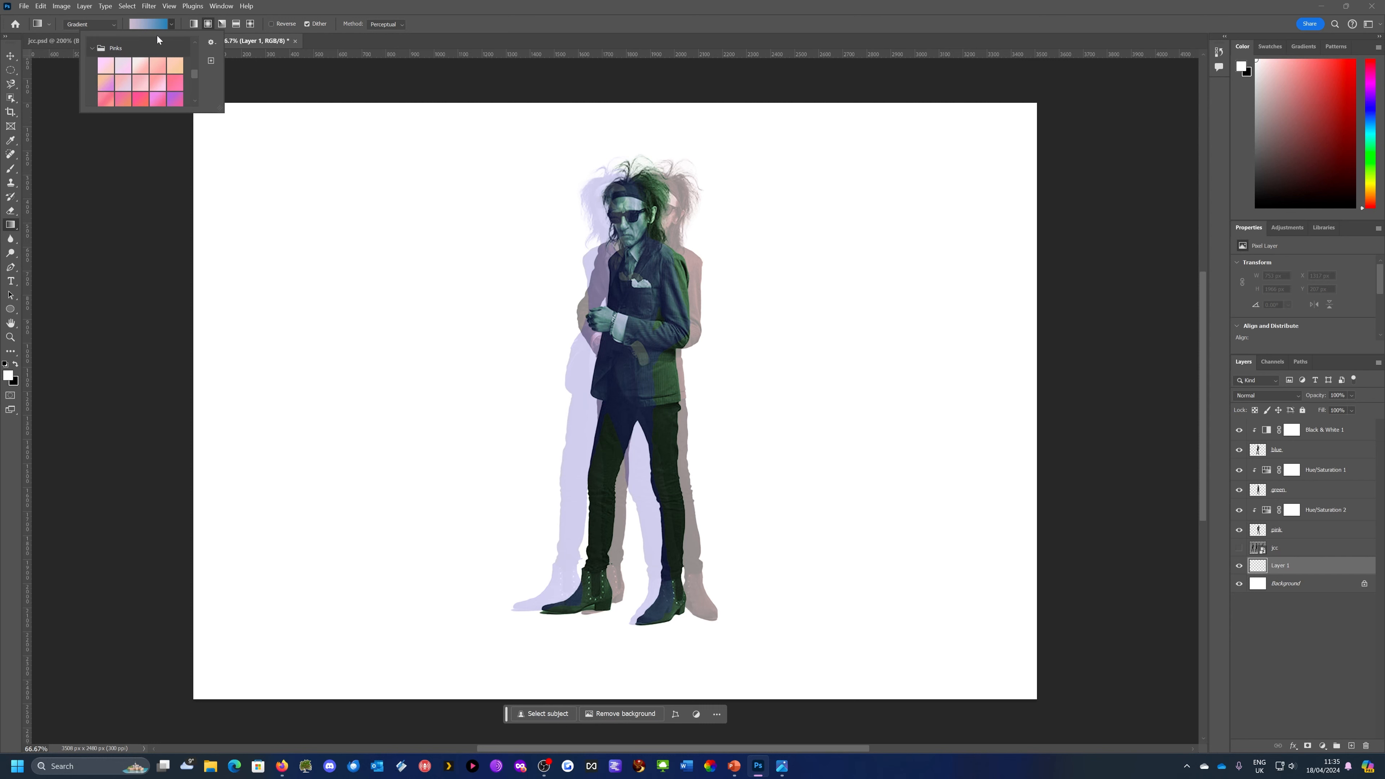
{"action": "scroll", "coordinate": [161, 74], "scroll_direction": "down", "scroll_amount": 3}
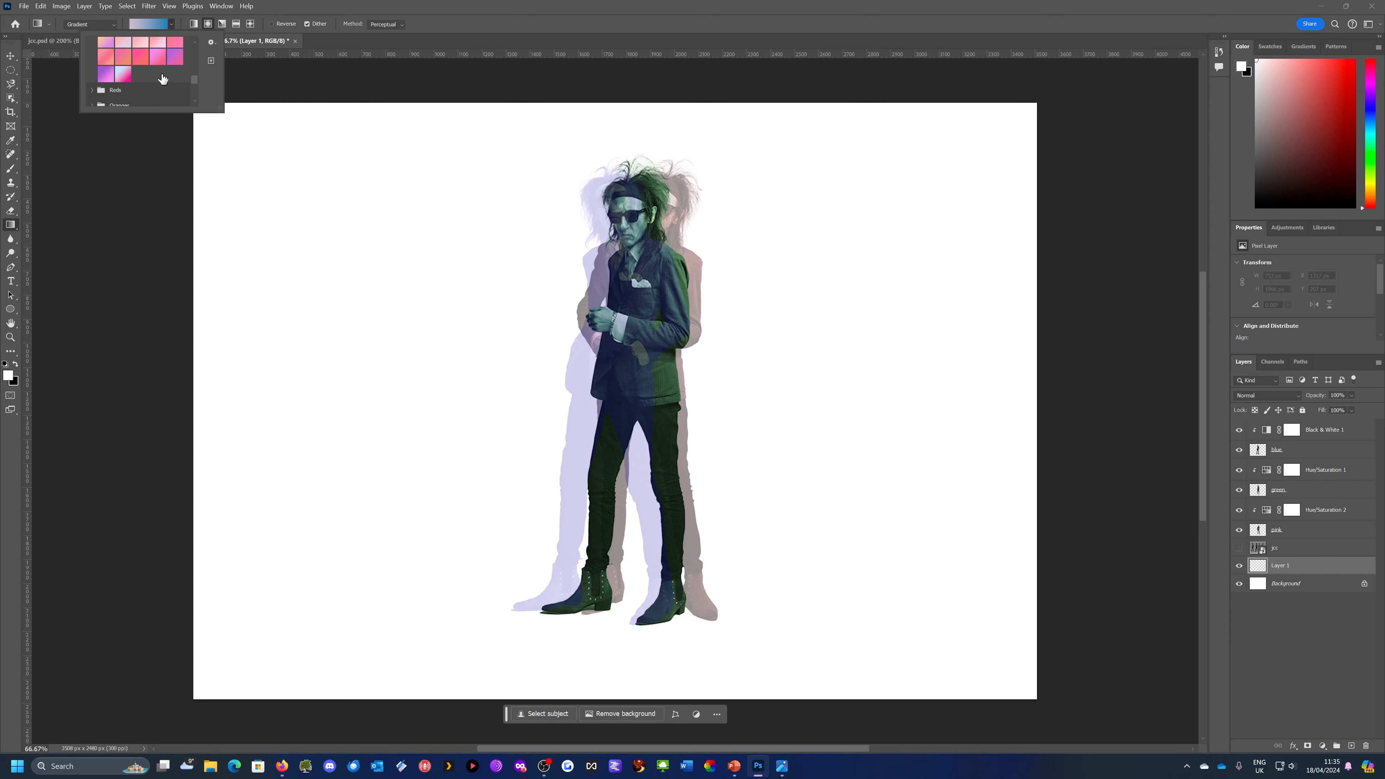
{"action": "left_click", "coordinate": [263, 69]}
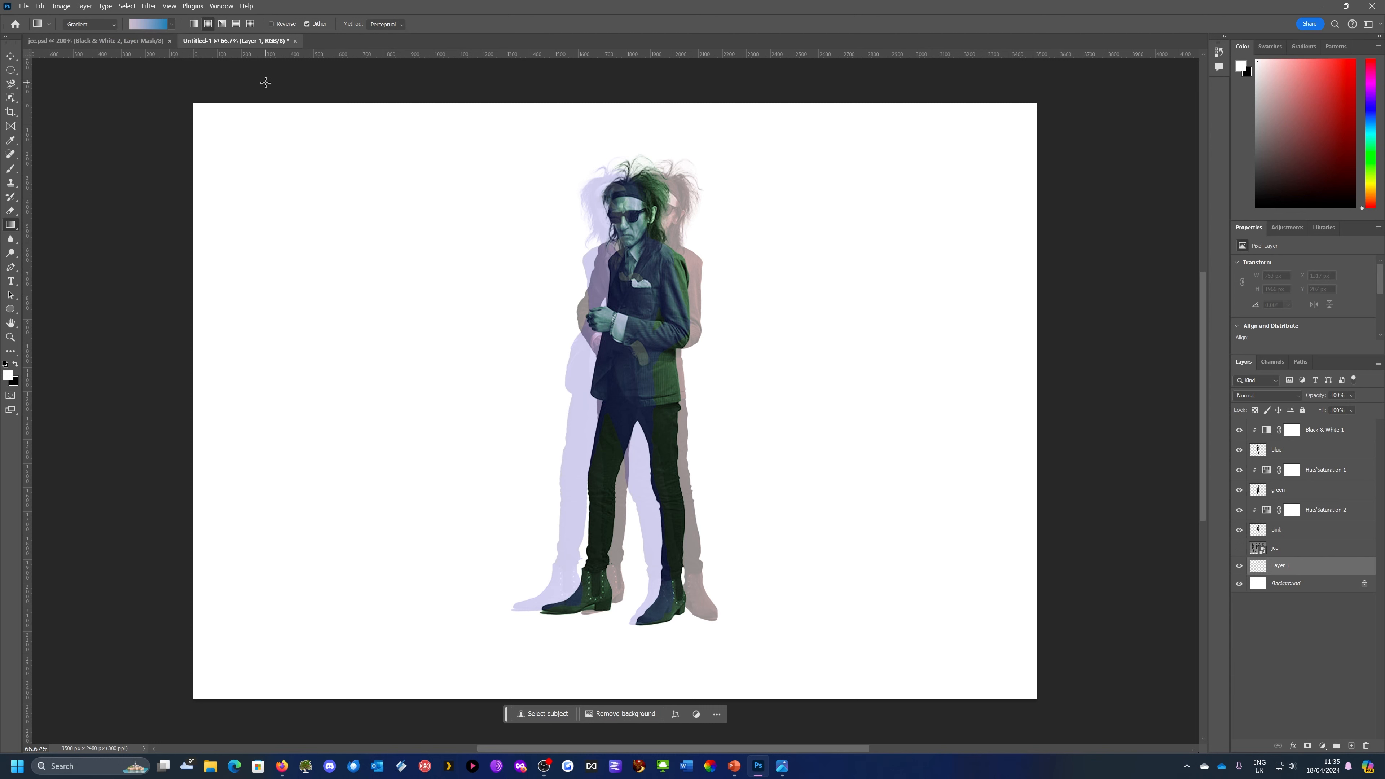
Fill the background with a radial pink-to-blue gradient from the figures outward past the canvas edge, and shift its midpoint outward
{"action": "left_click", "coordinate": [207, 24]}
{"action": "left_click_drag", "start_coordinate": [634, 377], "coordinate": [1141, 187]}
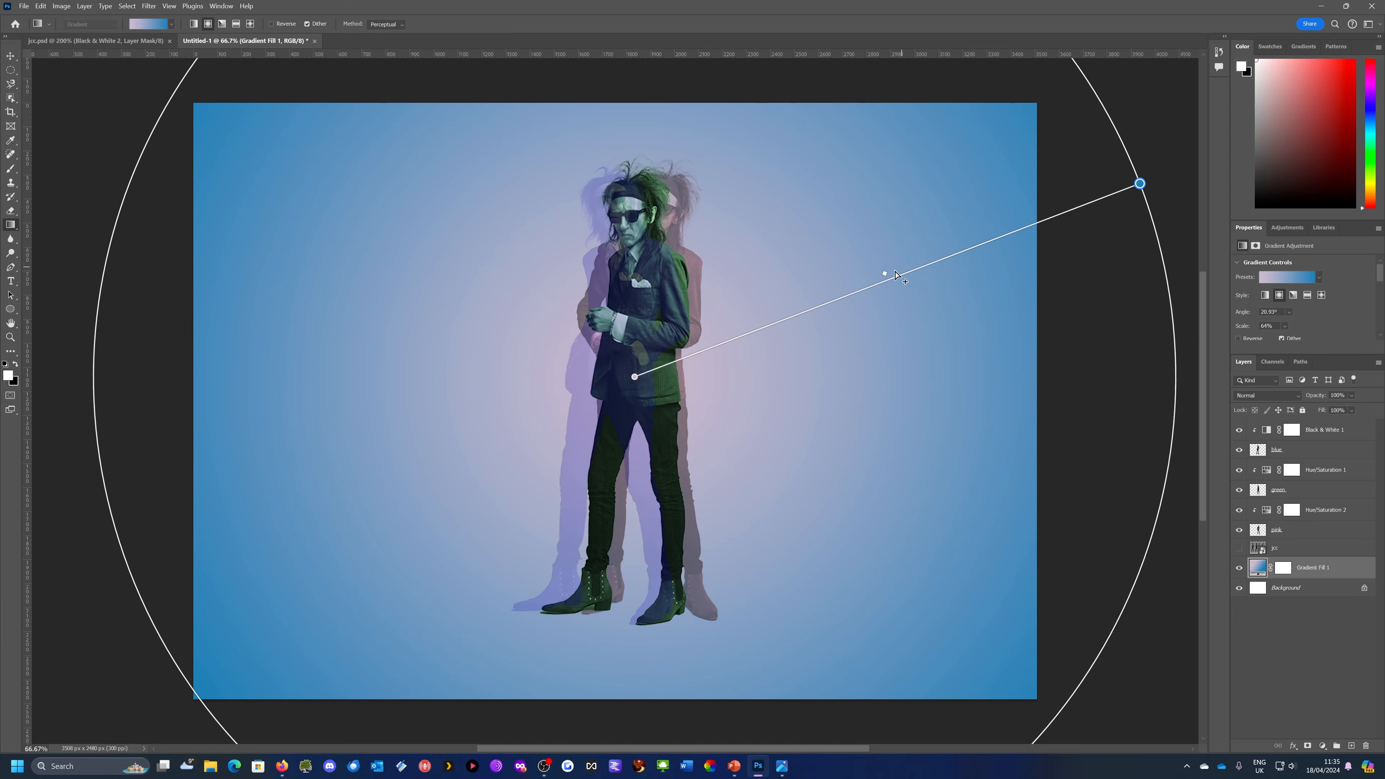
{"action": "left_click_drag", "start_coordinate": [887, 275], "coordinate": [960, 249]}
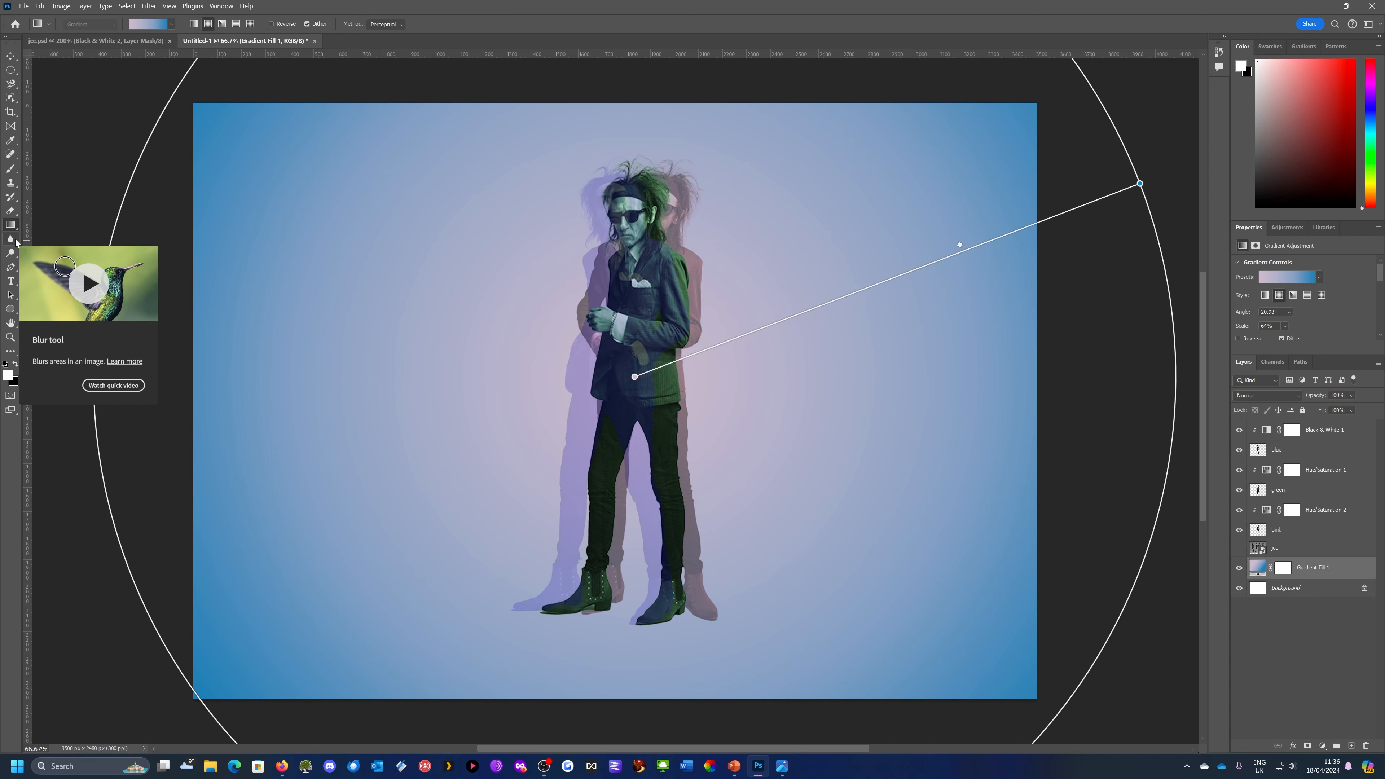
Choose the Horizontal Type tool, look at the lettering on the barbican poster and return to Photoshop
{"action": "left_click", "coordinate": [12, 282]}
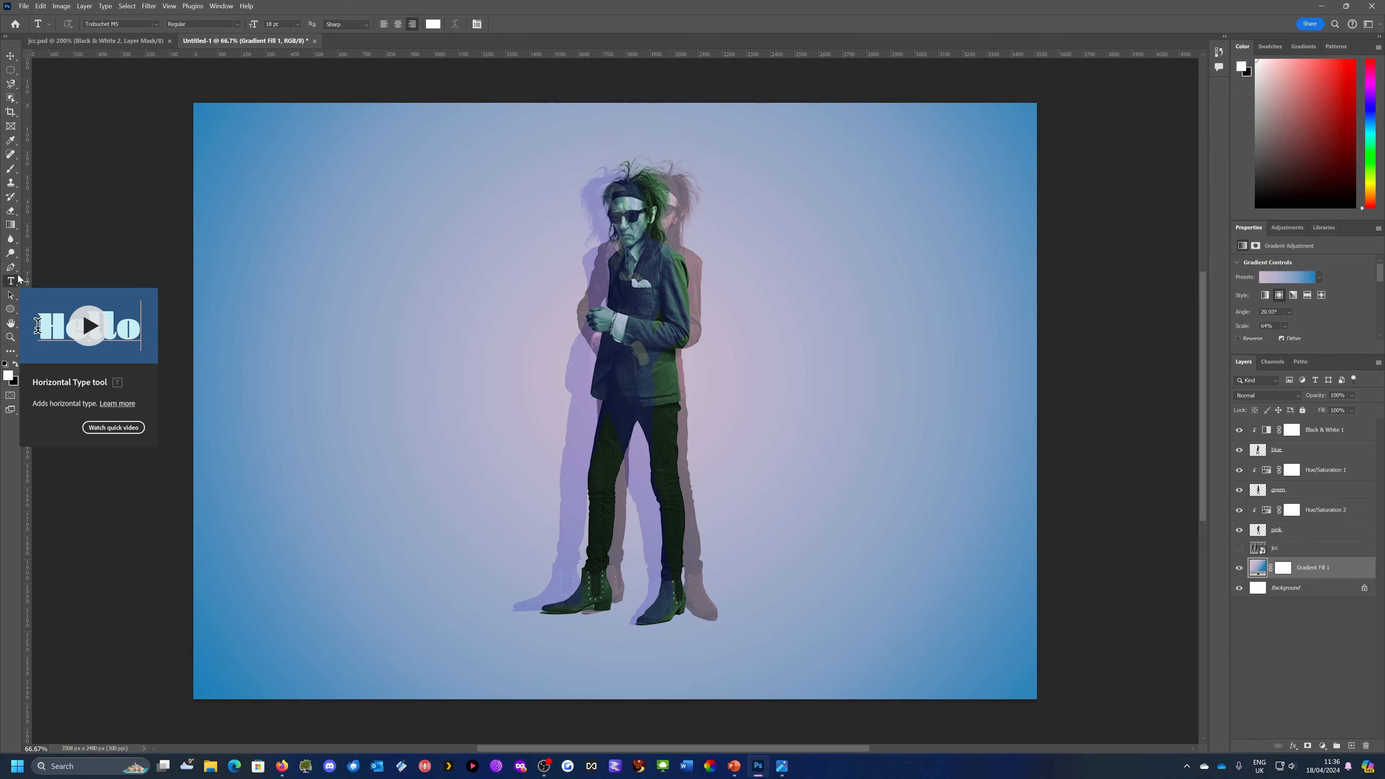
{"action": "left_click", "coordinate": [782, 766]}
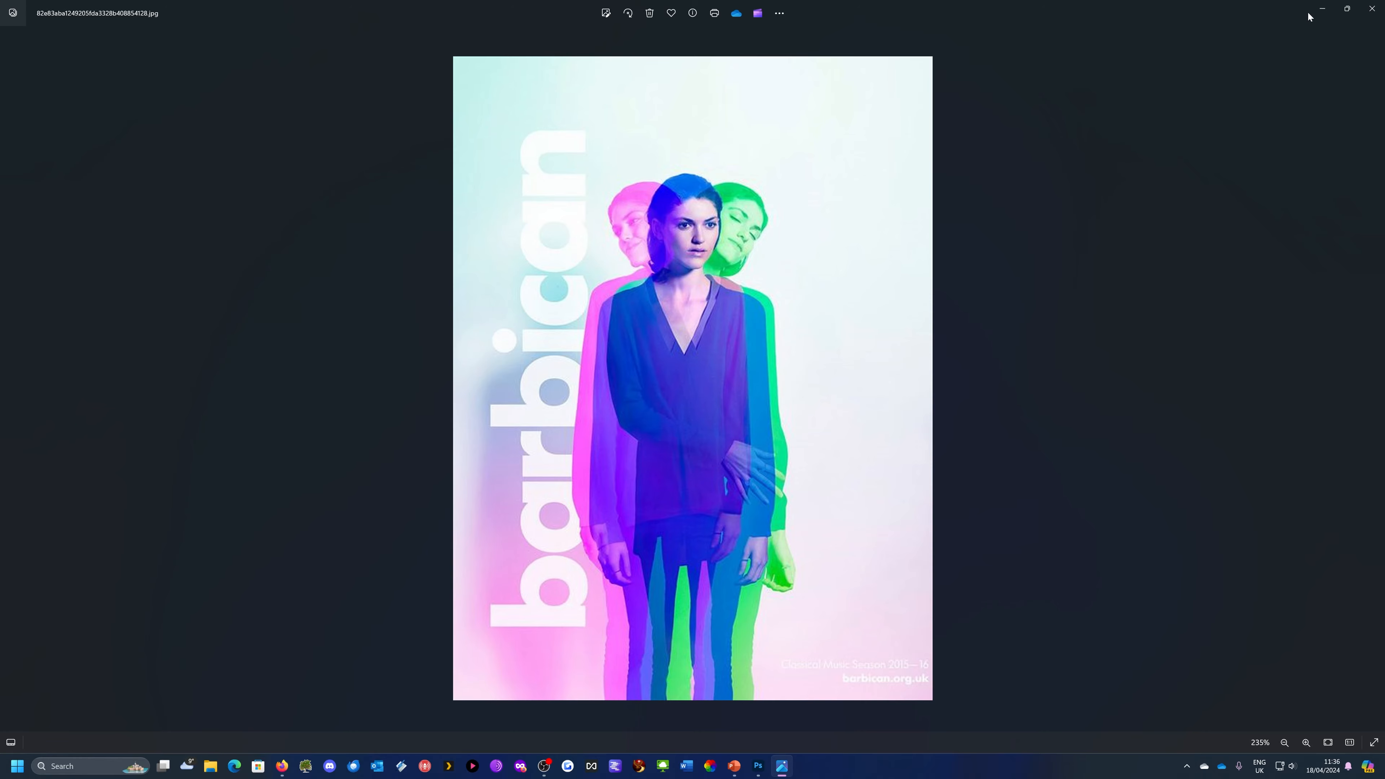
{"action": "left_click", "coordinate": [1321, 10]}
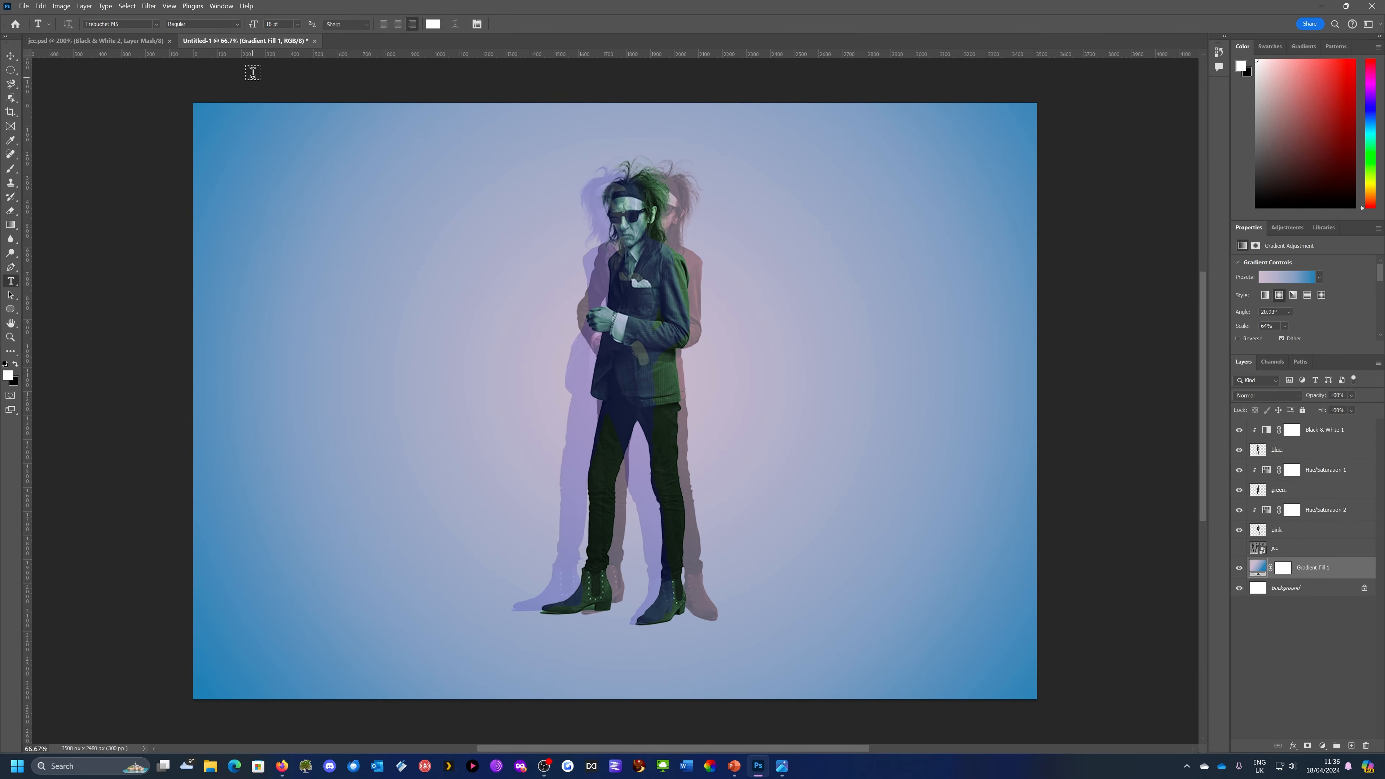
Add the white Trebuchet MS text CLARKE to the left of the figures, on a type layer above Black & White 1
{"action": "left_click", "coordinate": [298, 25]}
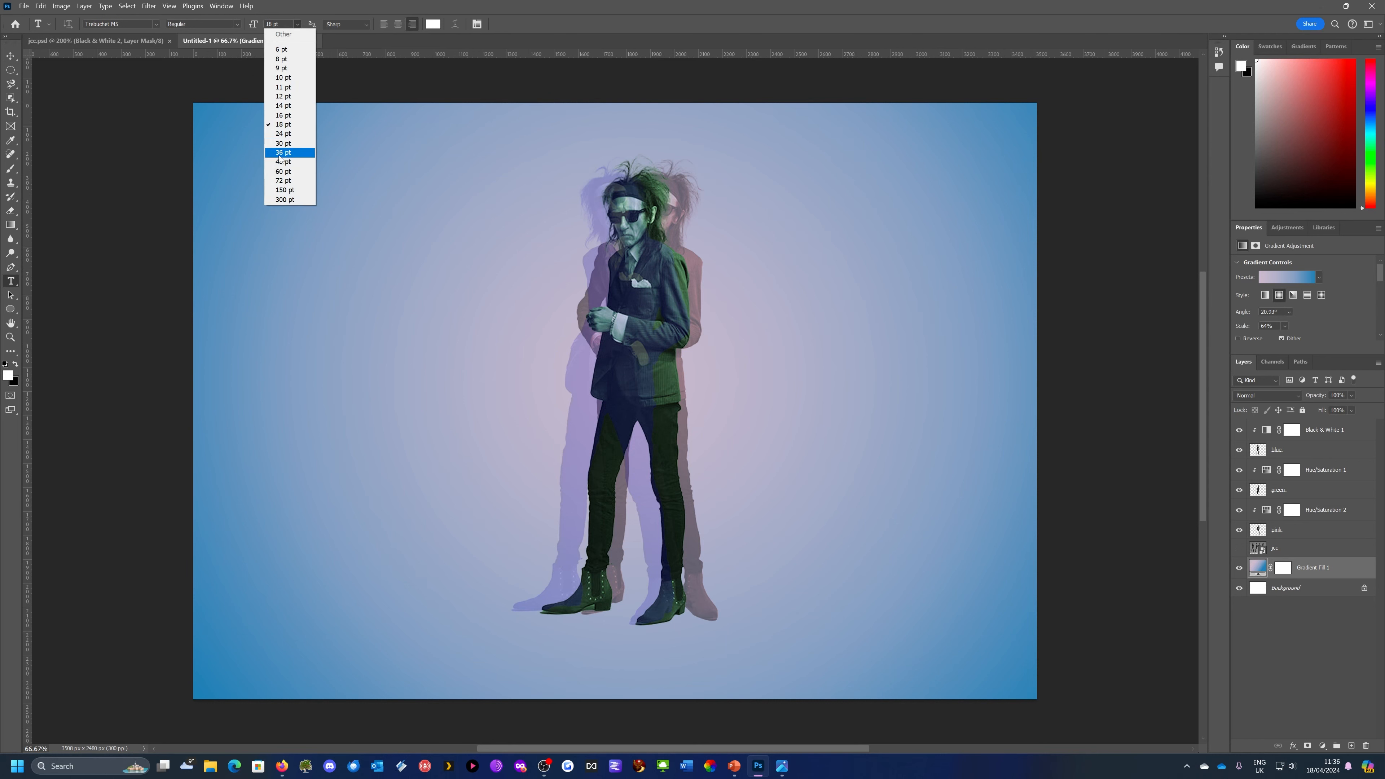
{"action": "left_click", "coordinate": [280, 180]}
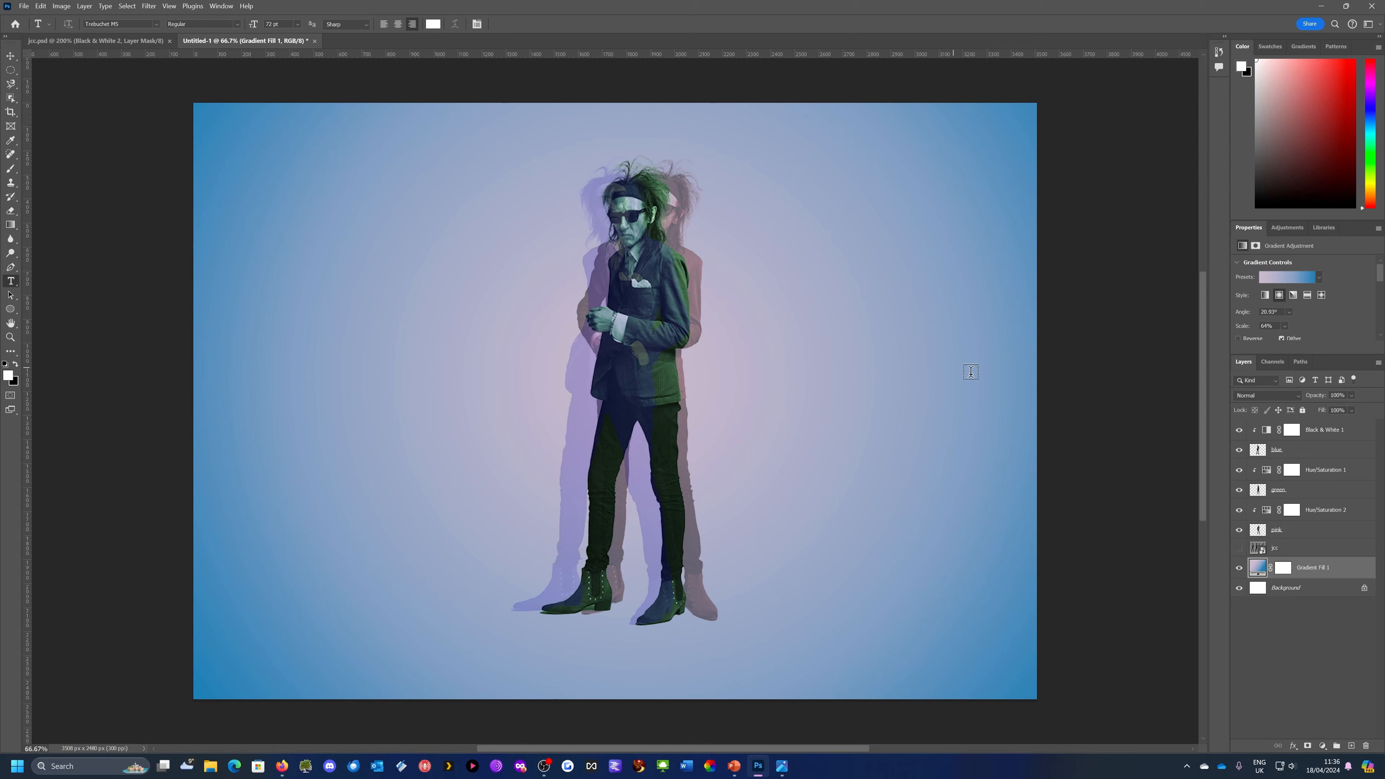
{"action": "left_click", "coordinate": [1343, 432]}
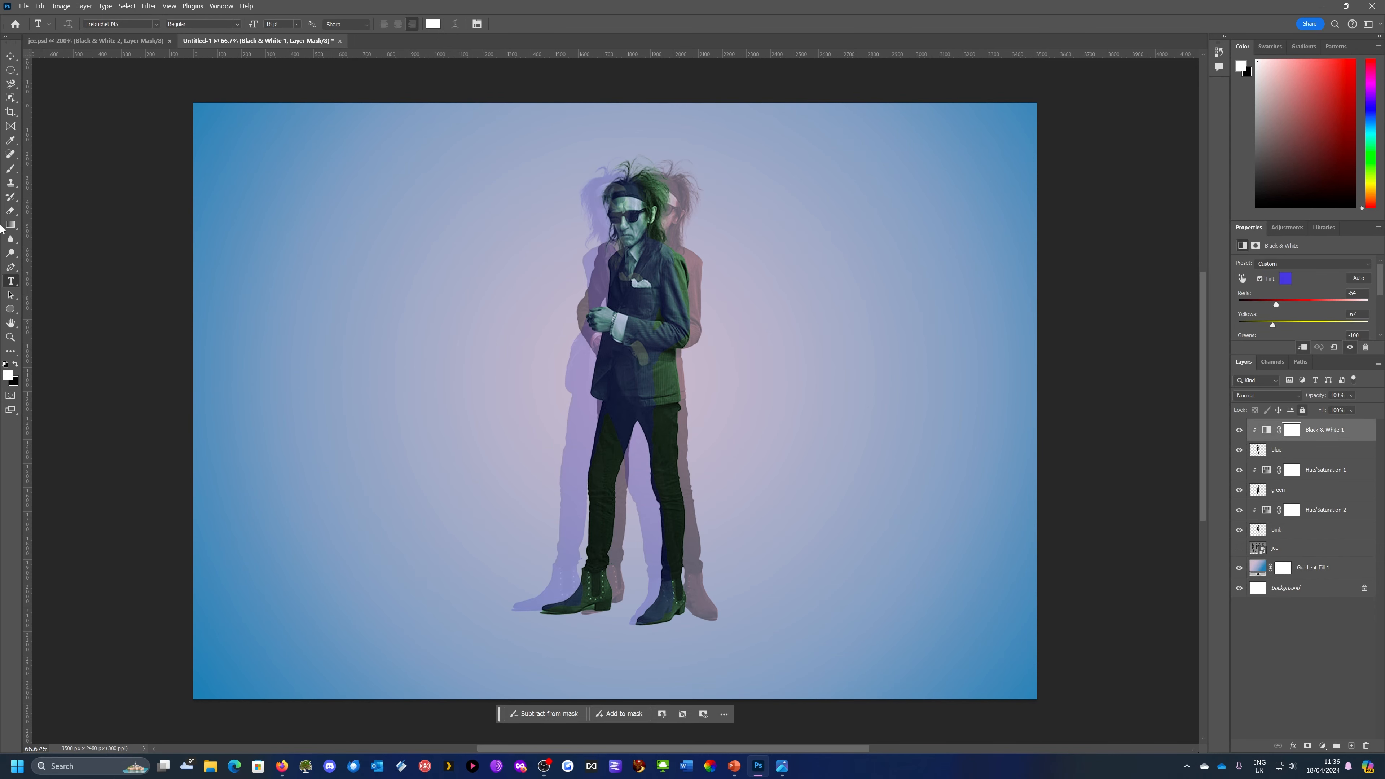
{"action": "left_click", "coordinate": [306, 325]}
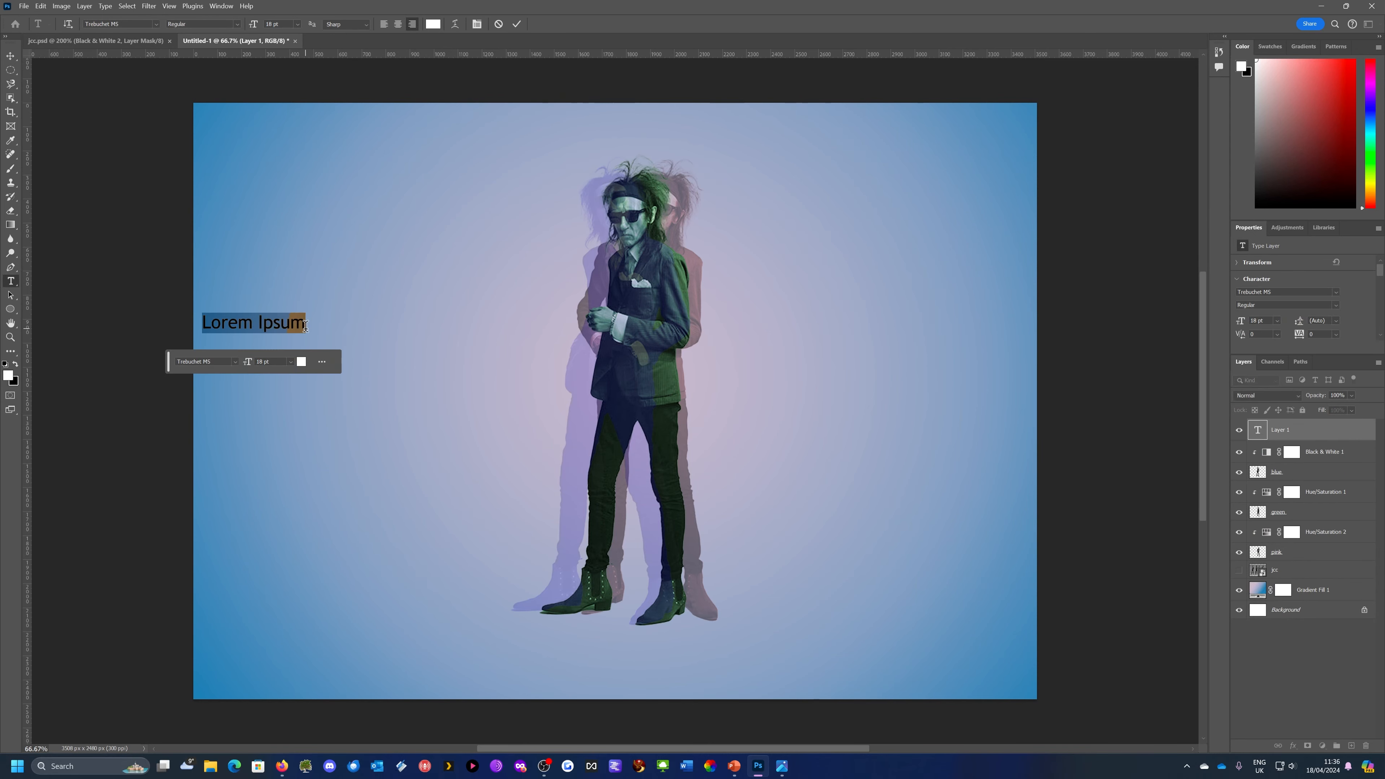
{"action": "type", "text": "CLARKE"}
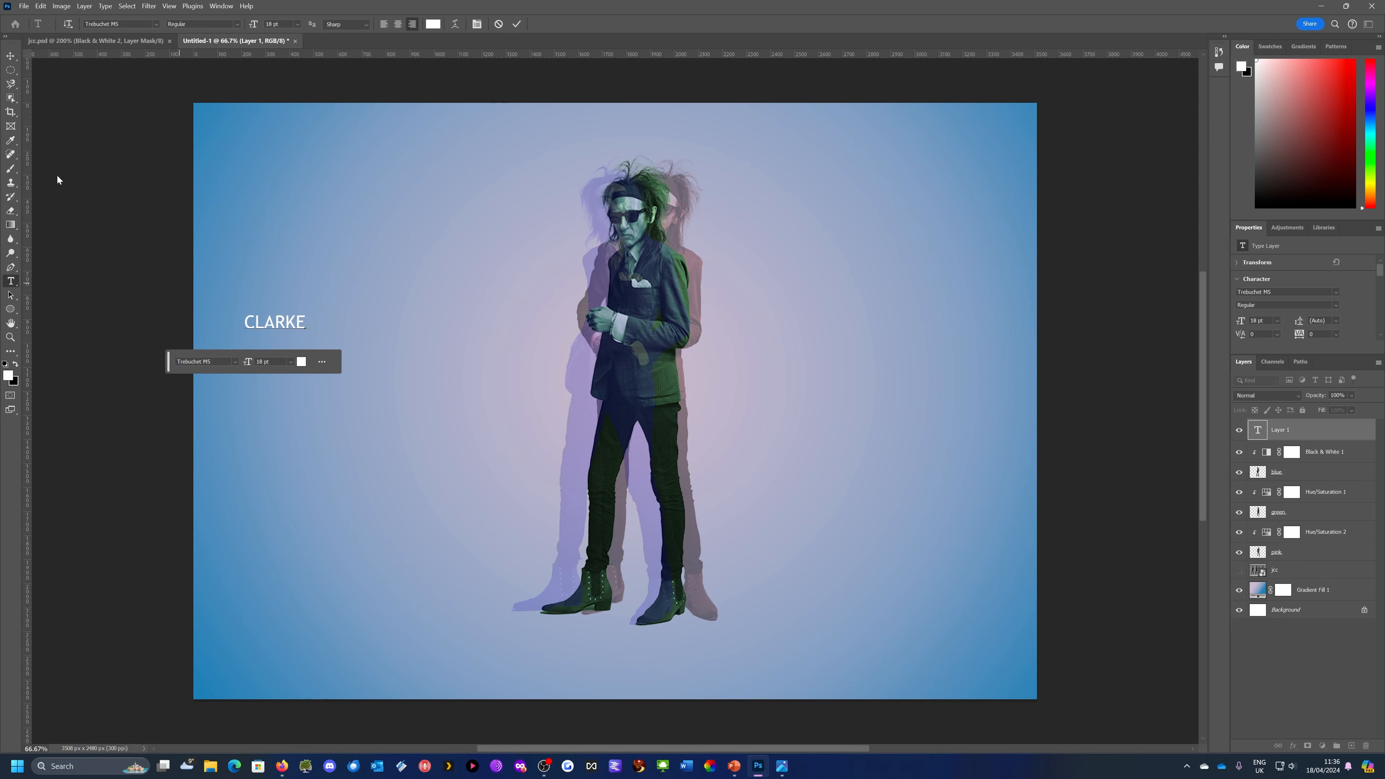
Rotate the CLARKE lettering 90° counterclockwise to read upward and enlarge it to about 132 pt, close to the figures' height
{"action": "left_click", "coordinate": [11, 56]}
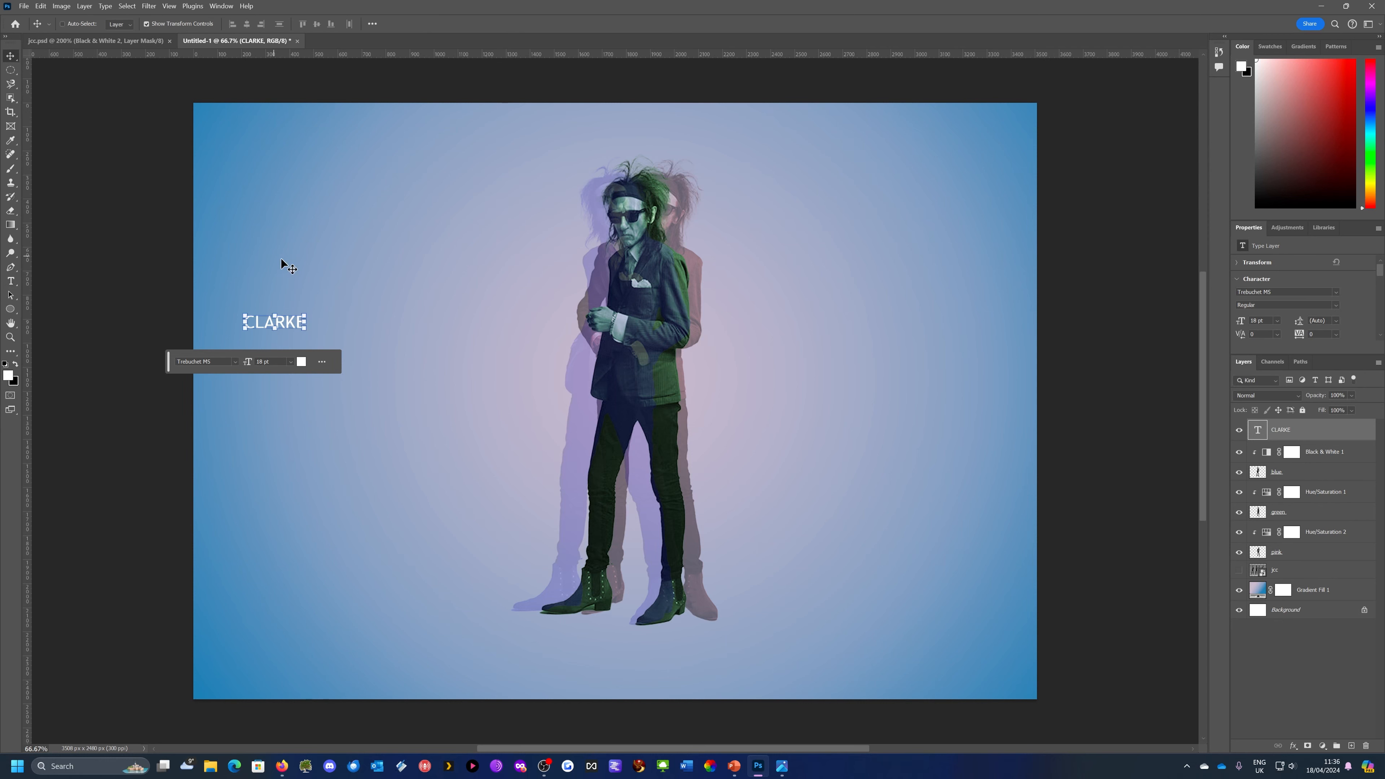
{"action": "left_click_drag", "start_coordinate": [309, 309], "coordinate": [217, 124]}
{"action": "left_click_drag", "start_coordinate": [287, 293], "coordinate": [457, 450]}
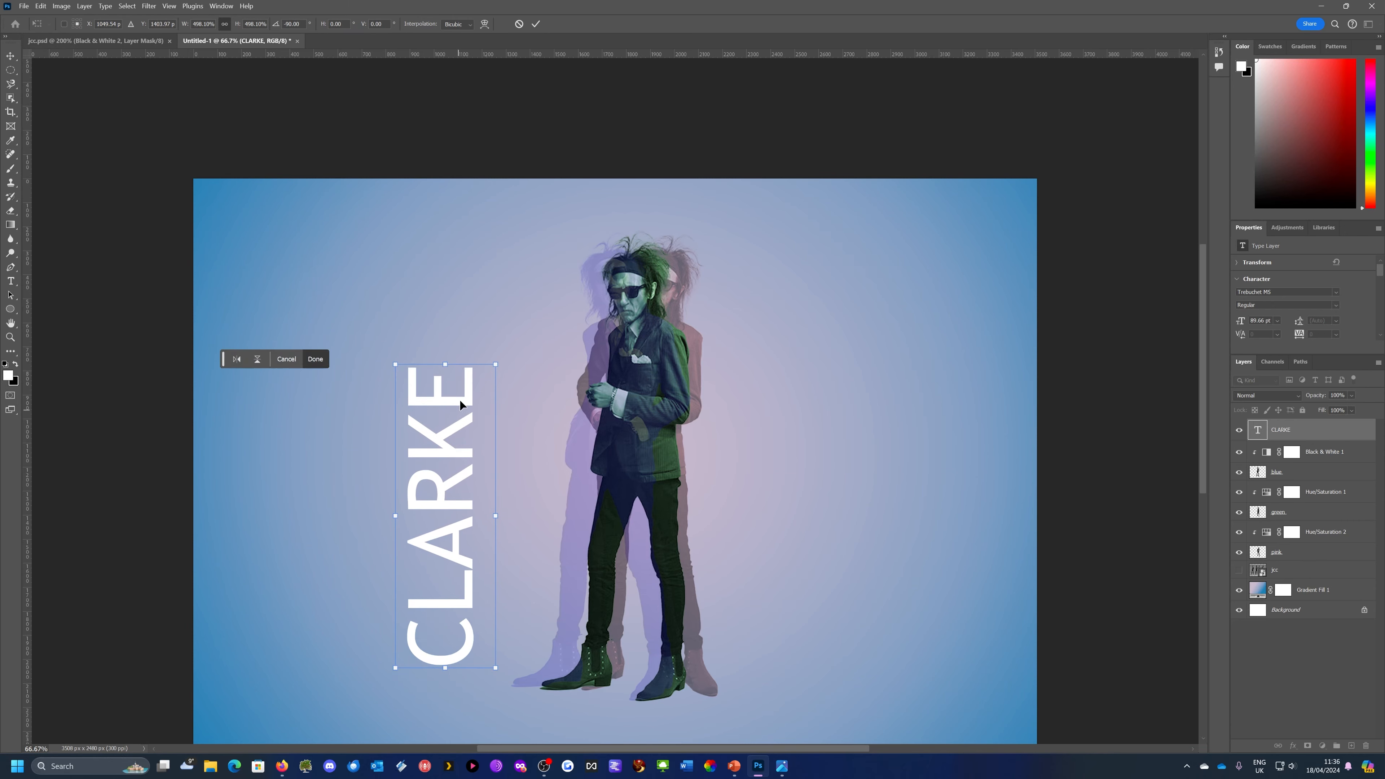
{"action": "left_click_drag", "start_coordinate": [496, 363], "coordinate": [500, 357]}
{"action": "left_click_drag", "start_coordinate": [575, 259], "coordinate": [466, 243]}
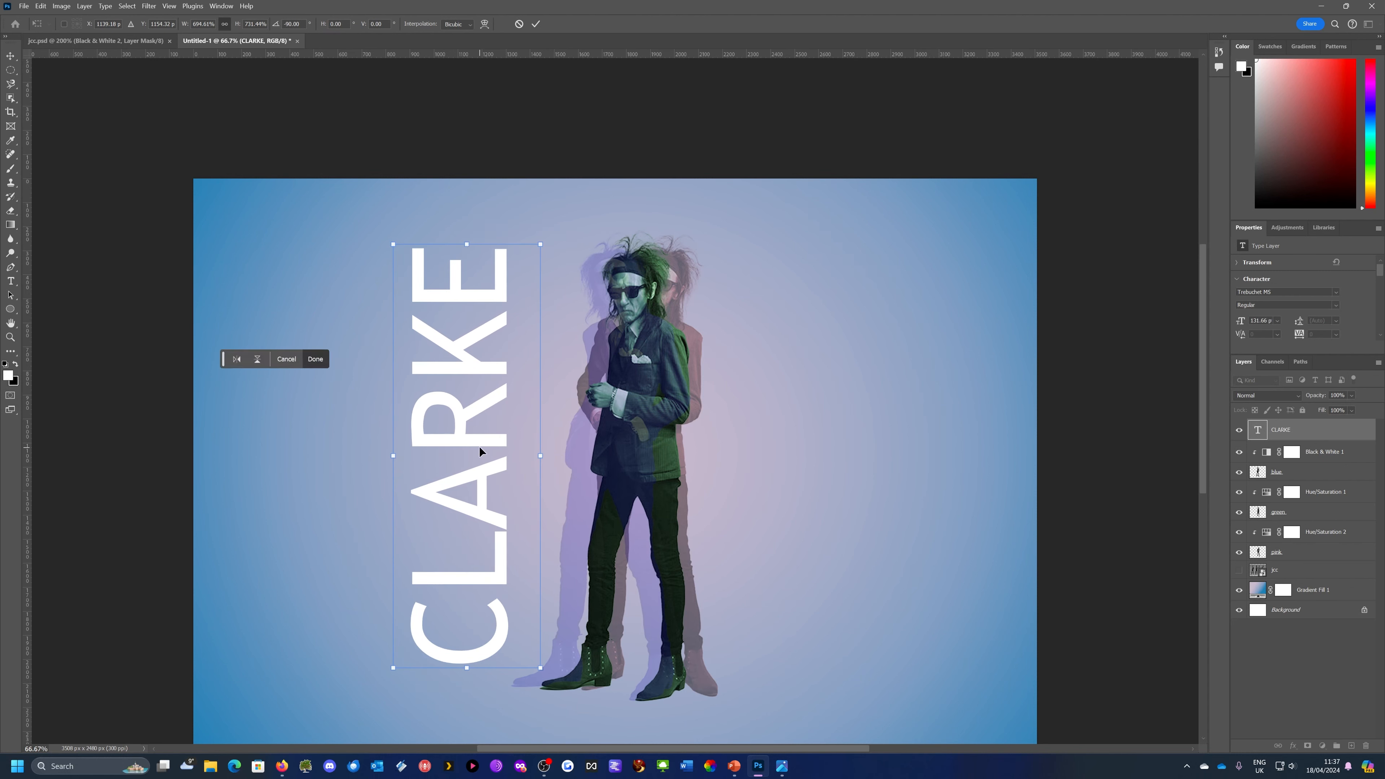
Position the vertical CLARKE lettering just left of the figures, its lower end near the shoes, and apply the transform
{"action": "left_click_drag", "start_coordinate": [479, 446], "coordinate": [471, 469]}
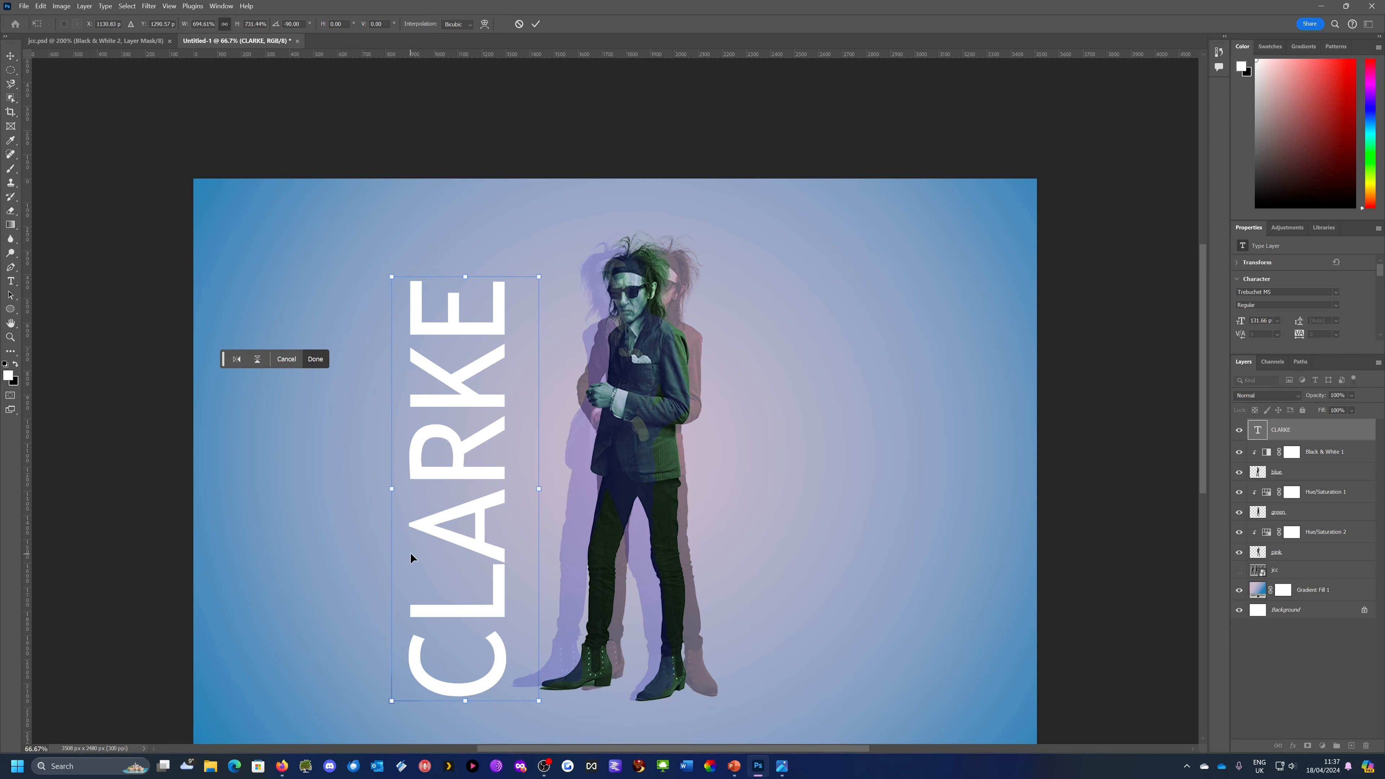
{"action": "scroll", "coordinate": [410, 552], "scroll_direction": "down", "scroll_amount": 3}
{"action": "left_click_drag", "start_coordinate": [467, 383], "coordinate": [455, 375]}
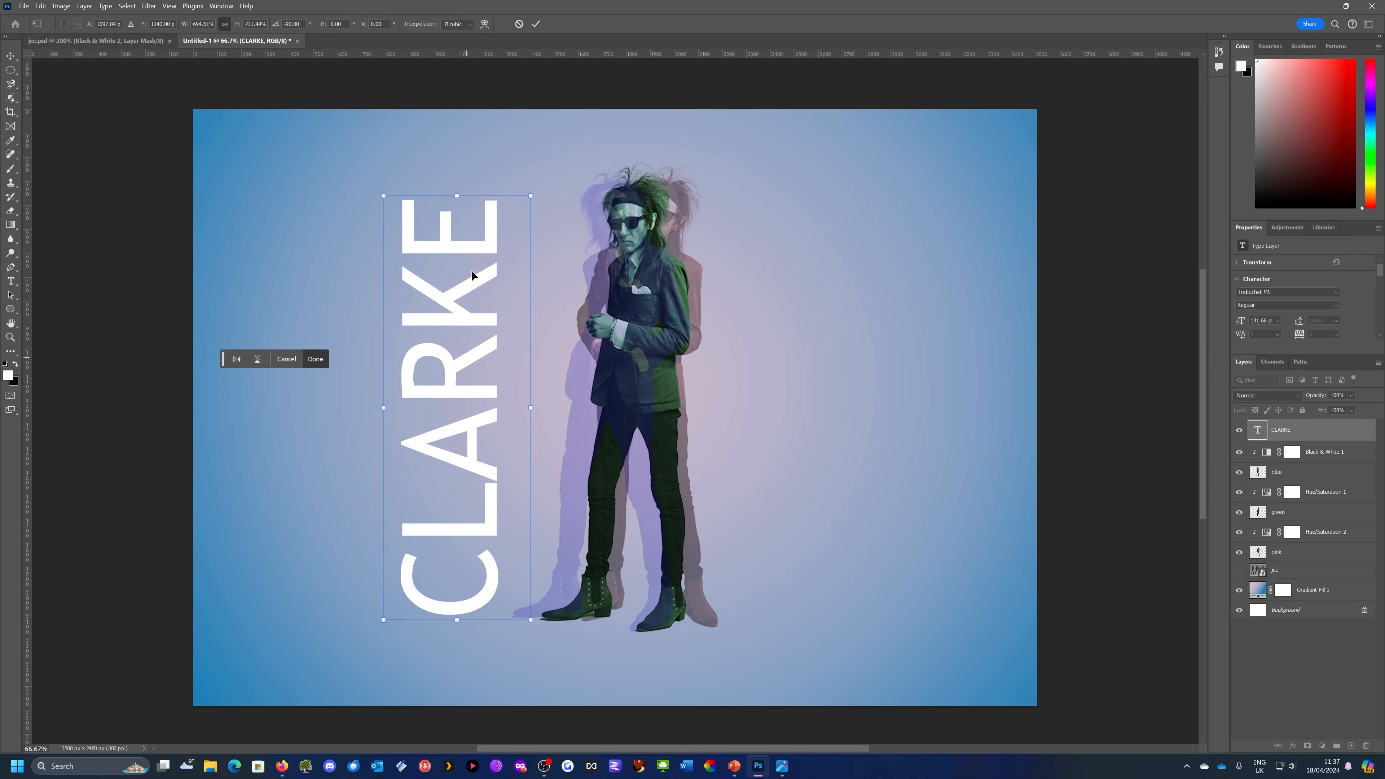
{"action": "left_click", "coordinate": [536, 25]}
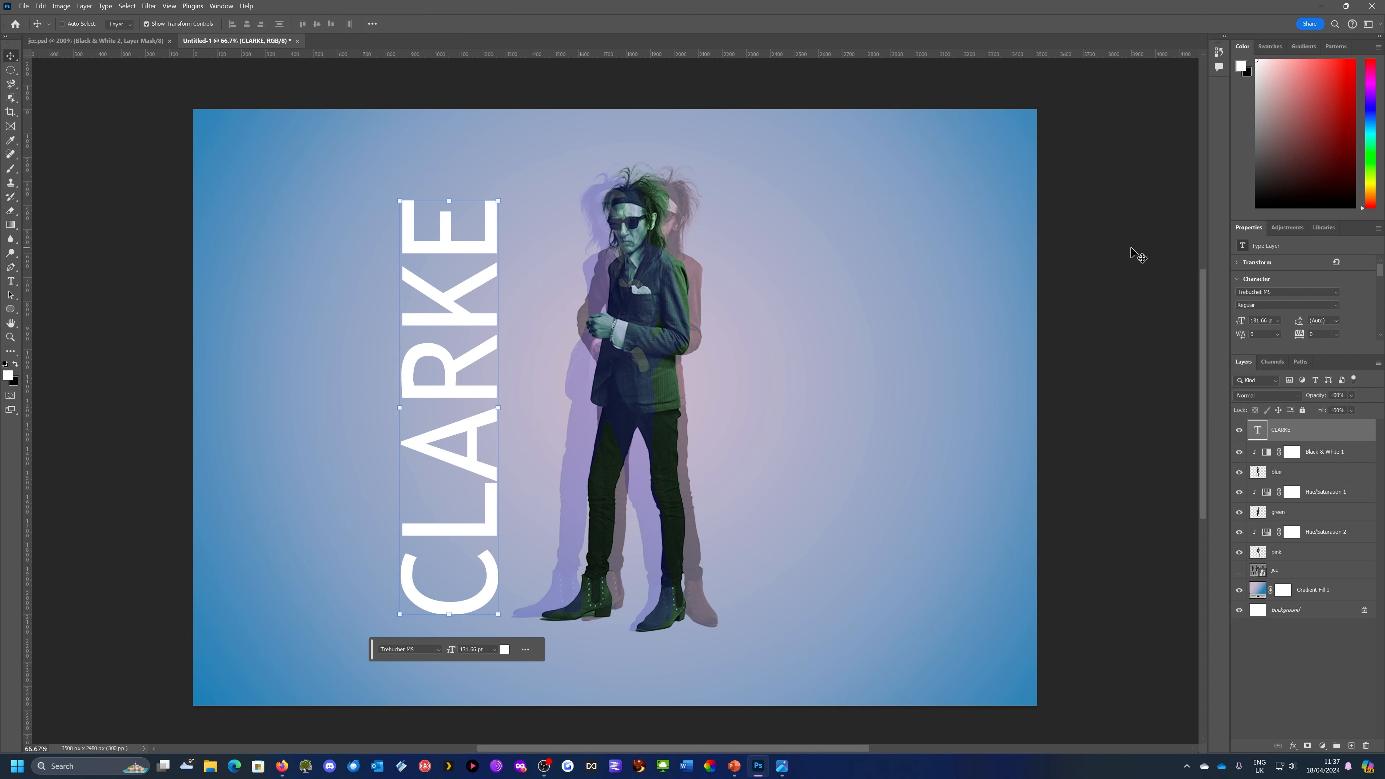